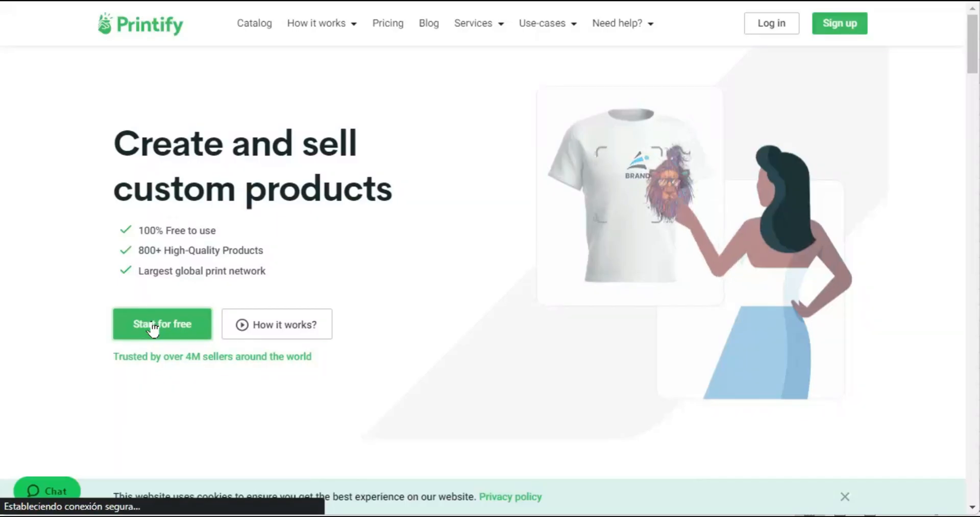
- Sign up for a free Printify account using the first listed Google account
click(151, 323)
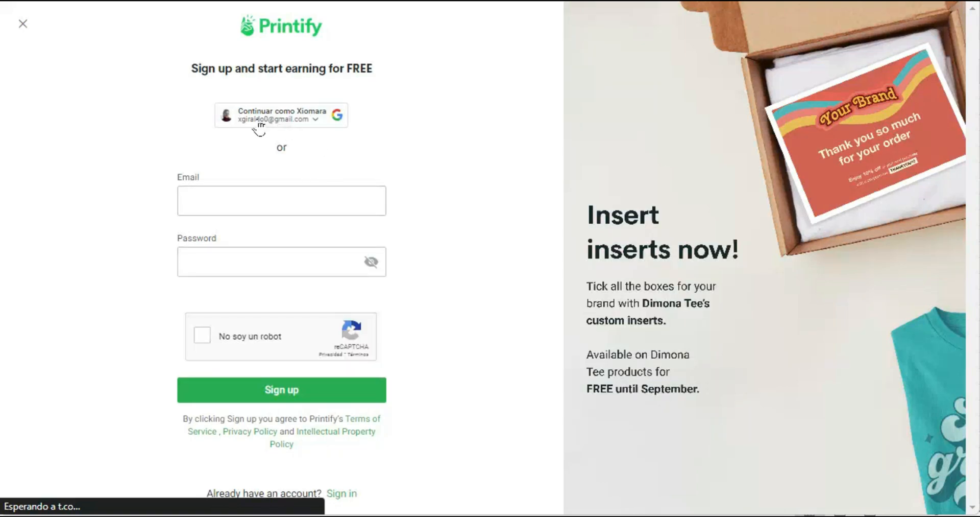
click(294, 121)
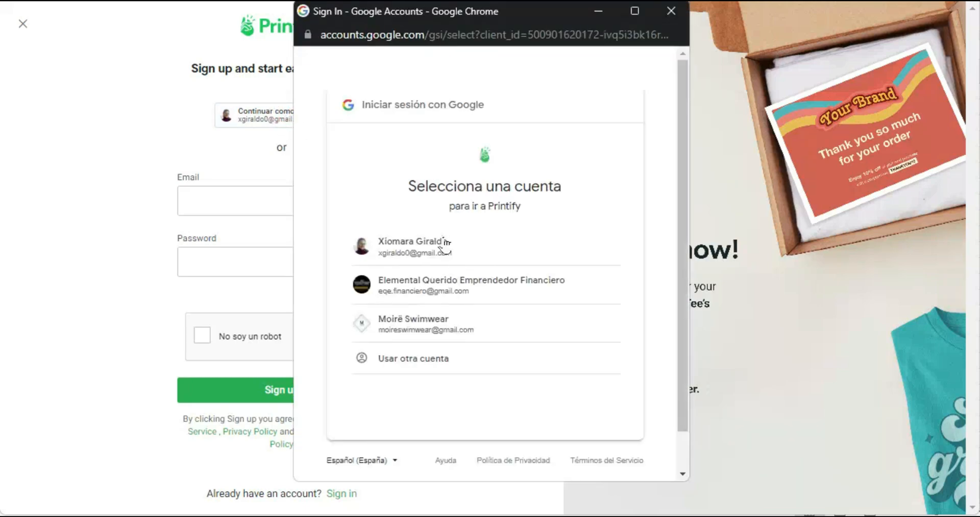
click(418, 250)
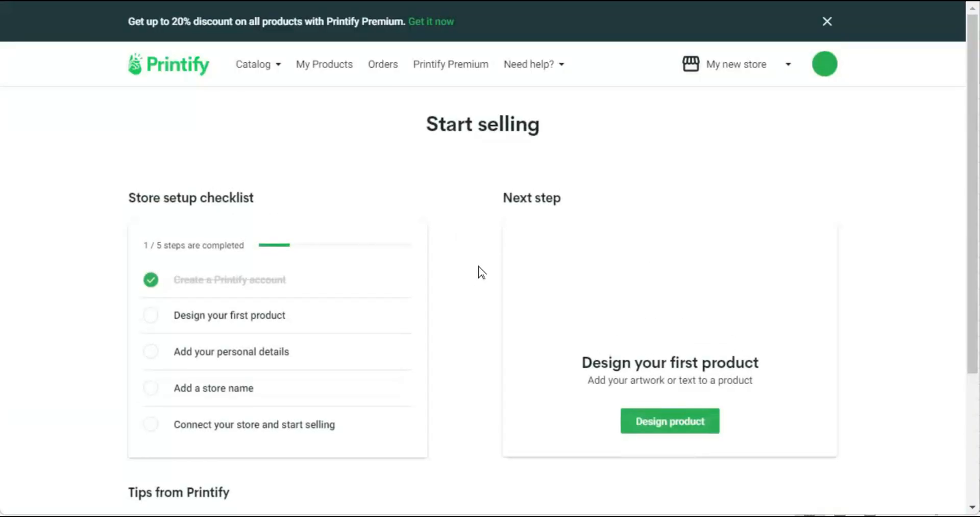
- Log out of the current Printify account
click(263, 280)
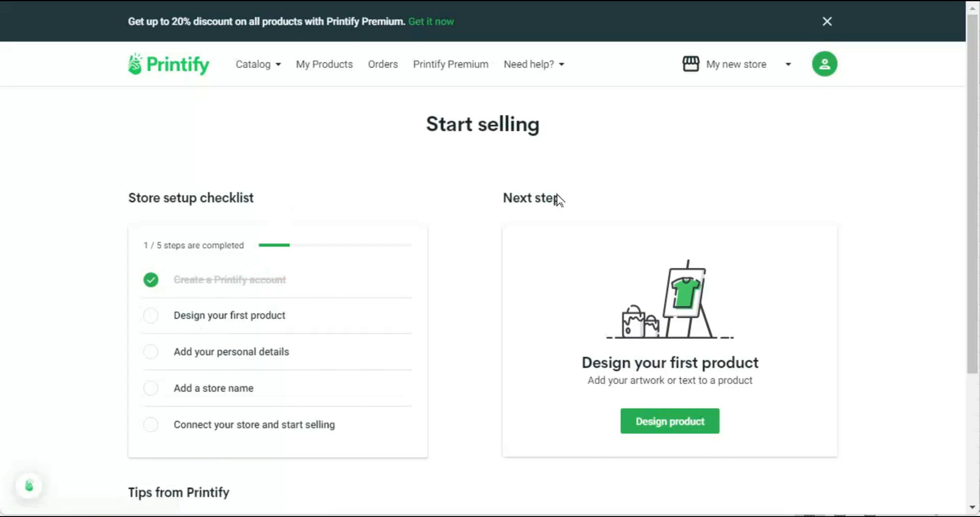
click(790, 65)
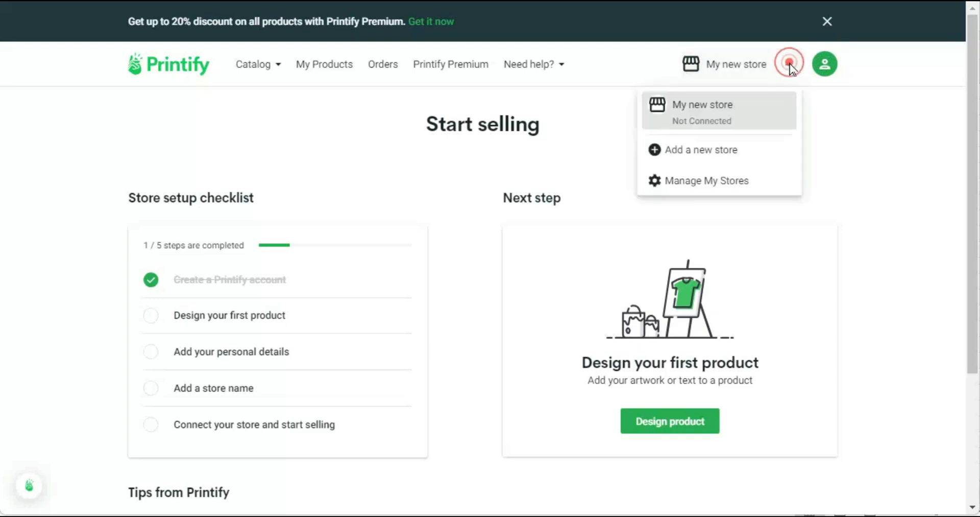
click(824, 66)
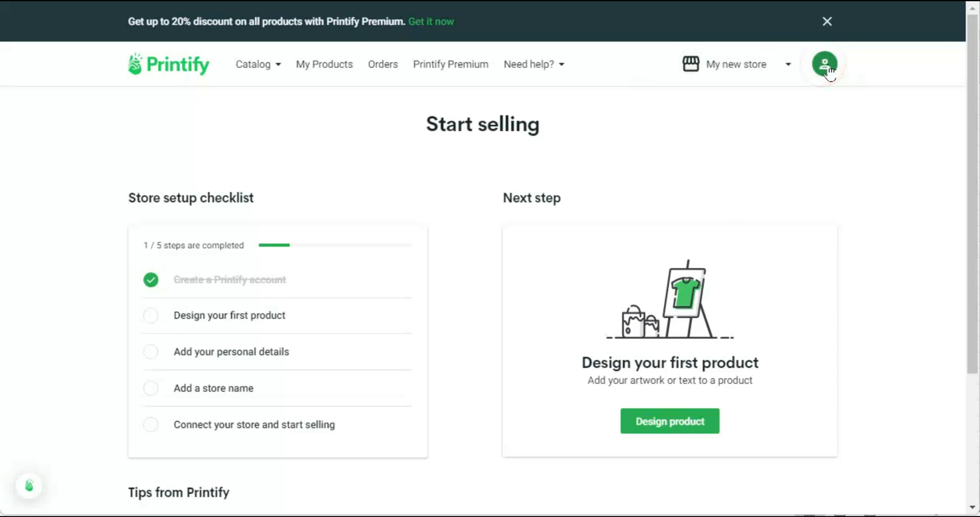
click(684, 386)
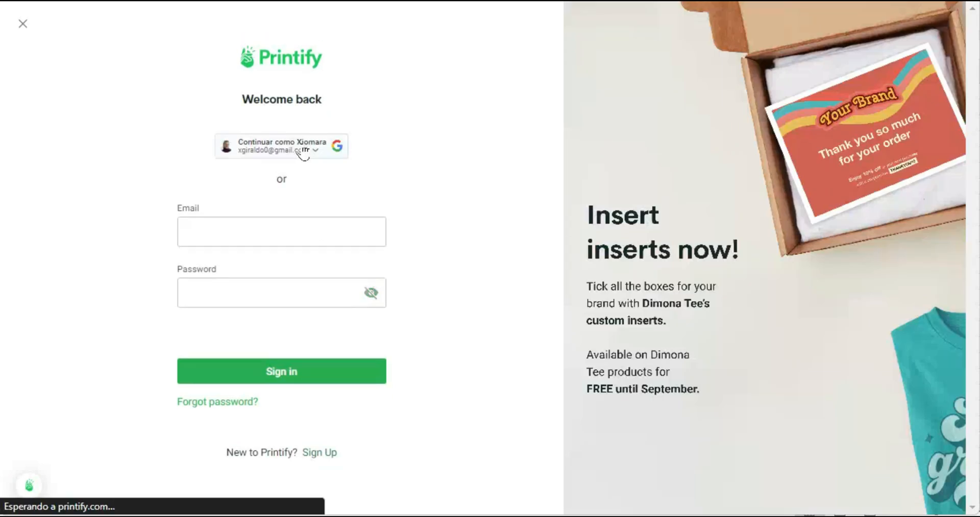
- Sign in with the second listed Google account and confirm creating a Printify account with it
click(301, 150)
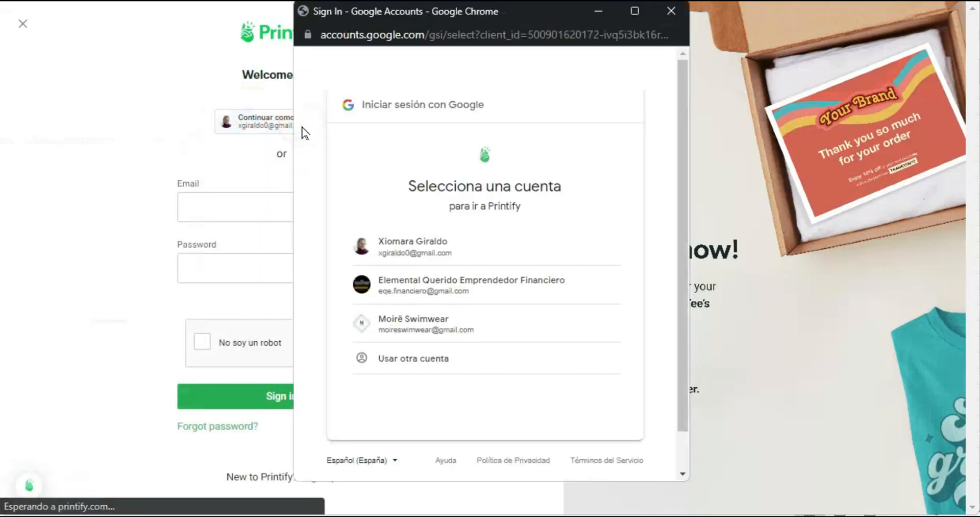
click(426, 287)
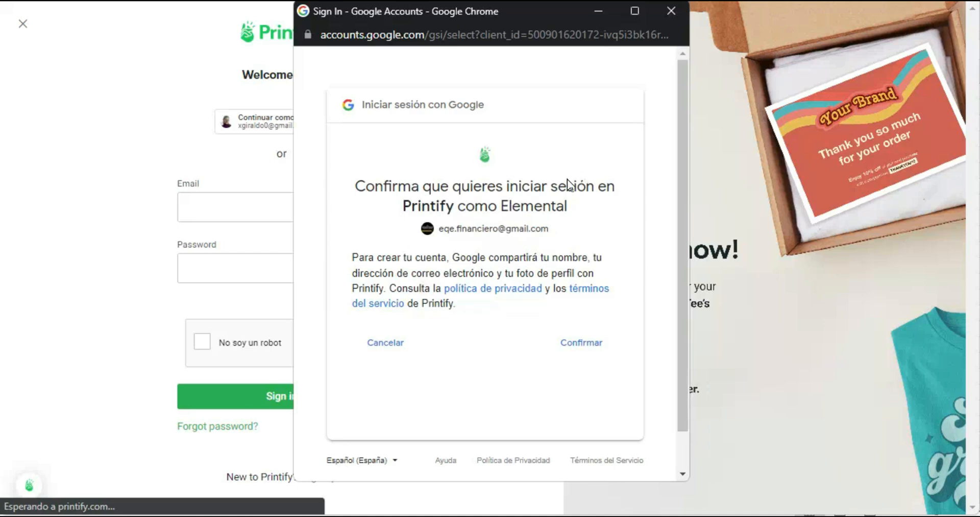
click(588, 344)
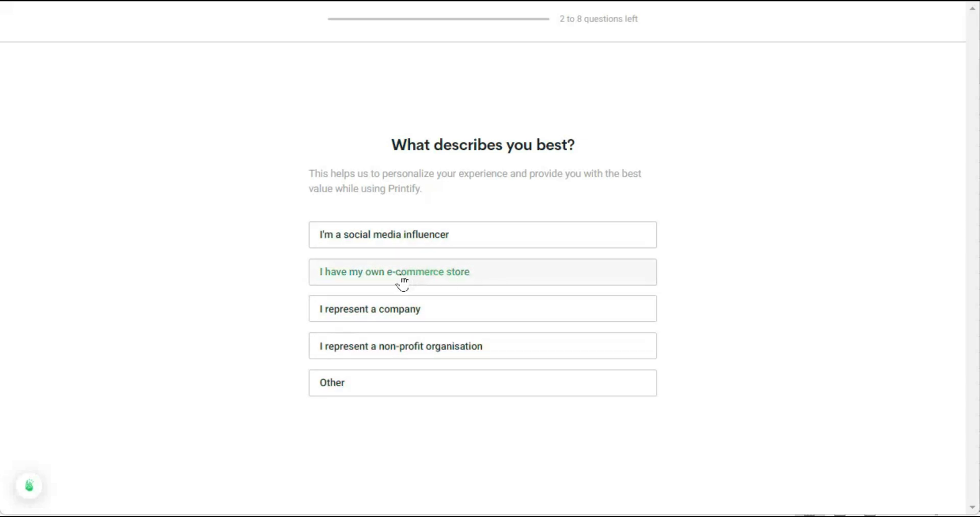
- Answer the first onboarding question with "I have my own e-commerce store" and translate the questionnaire into Spanish
click(510, 284)
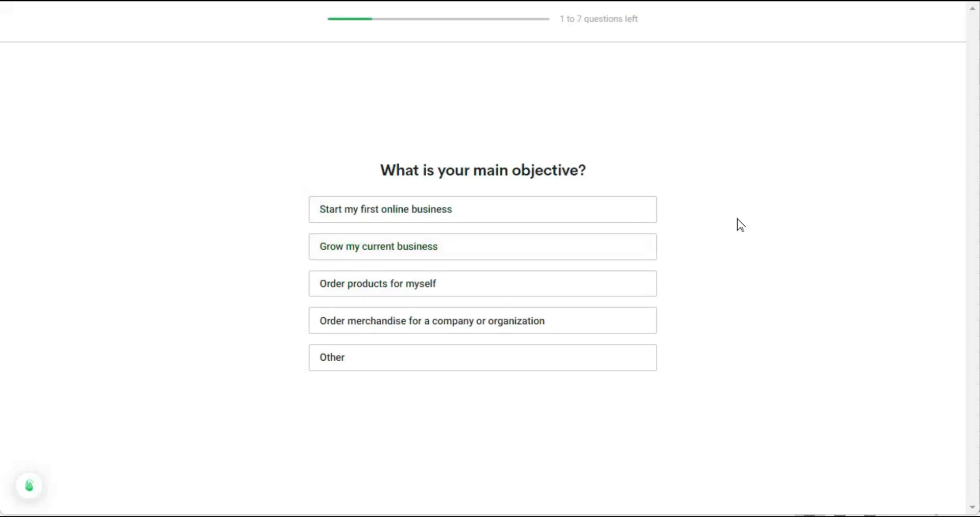
right_click(679, 147)
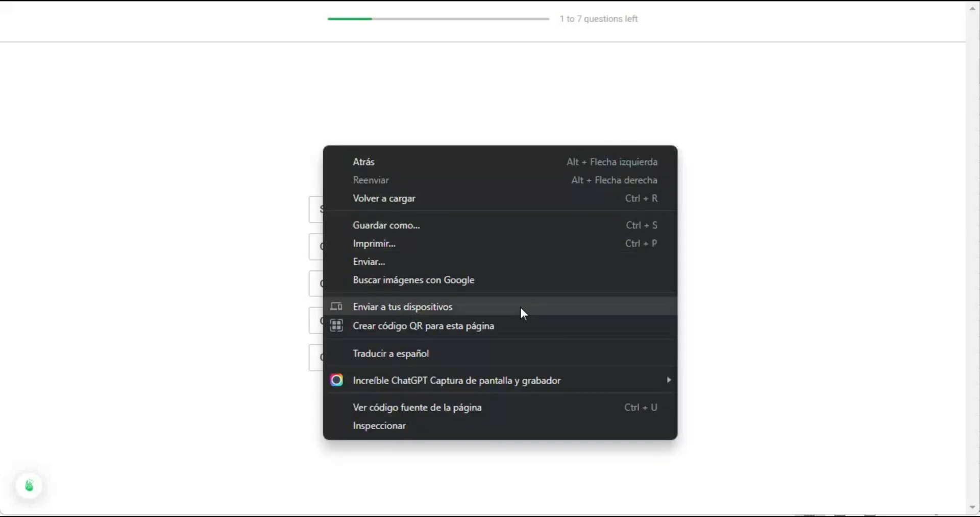
click(476, 345)
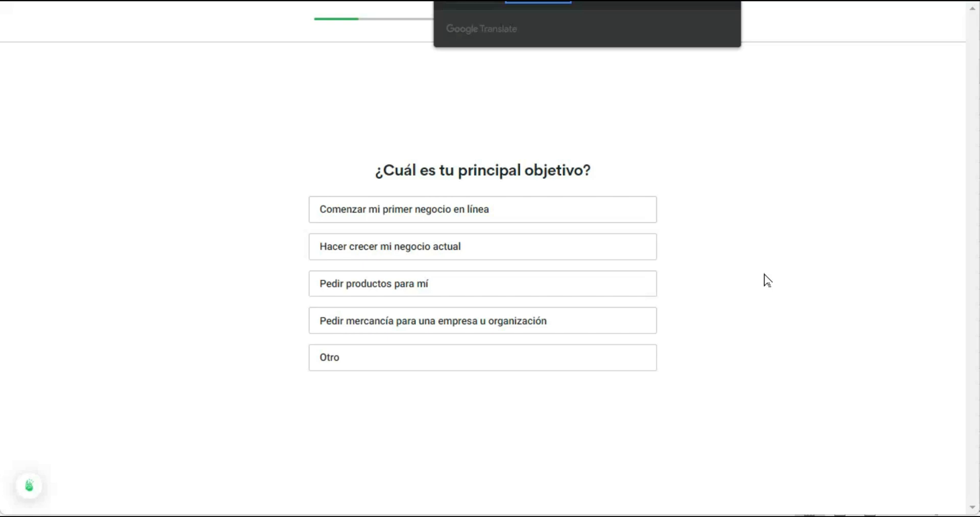
- Answer the remaining questions with "Hacer crecer mi negocio actual", "Mejores precios y margen de beneficio", "$3,001 - $50,000", "socio POD" and "Shopify"
click(424, 248)
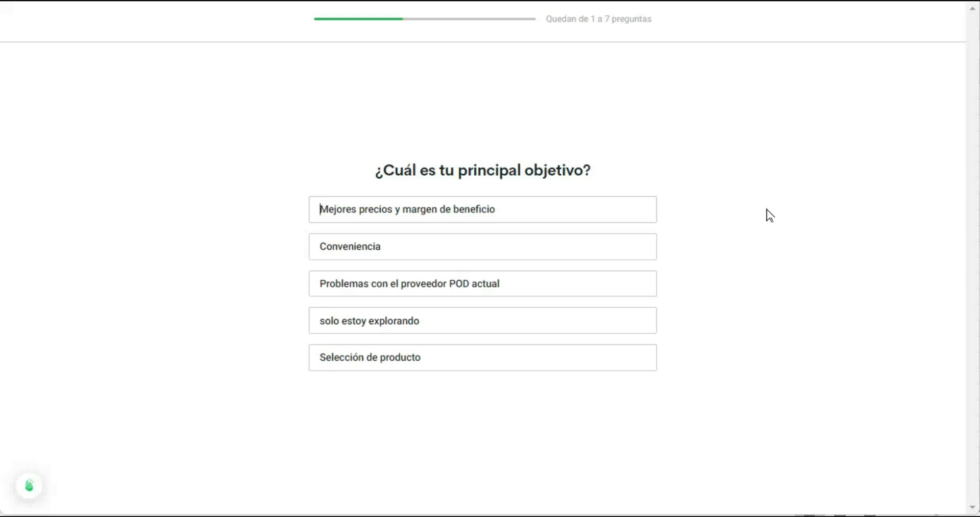
click(455, 212)
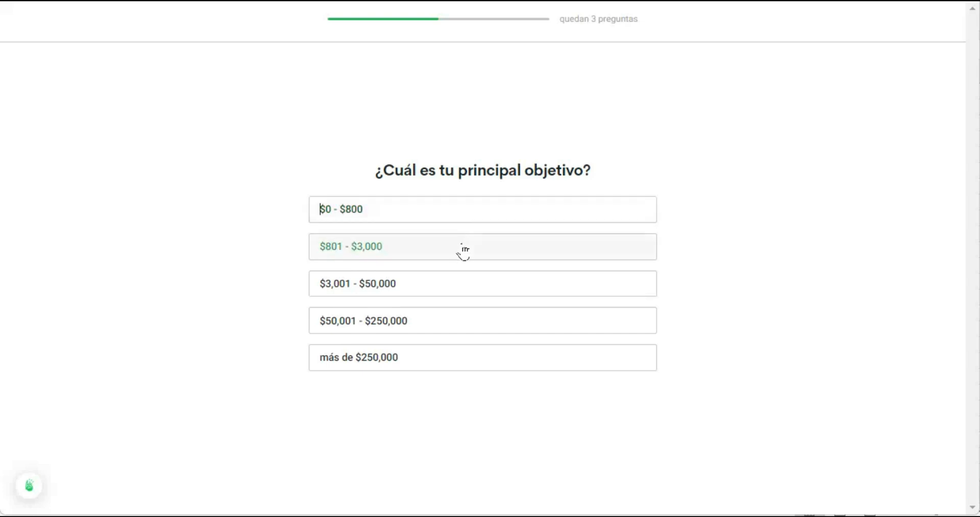
click(464, 281)
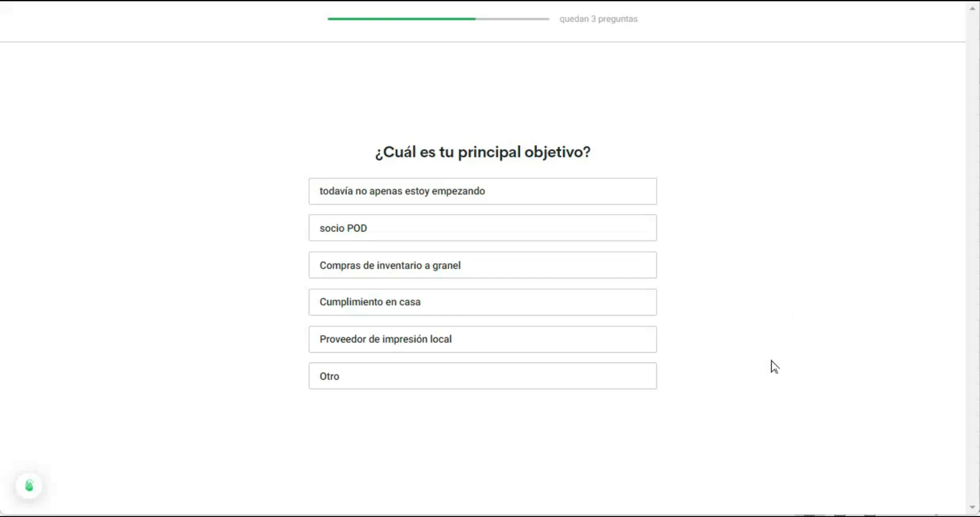
click(341, 234)
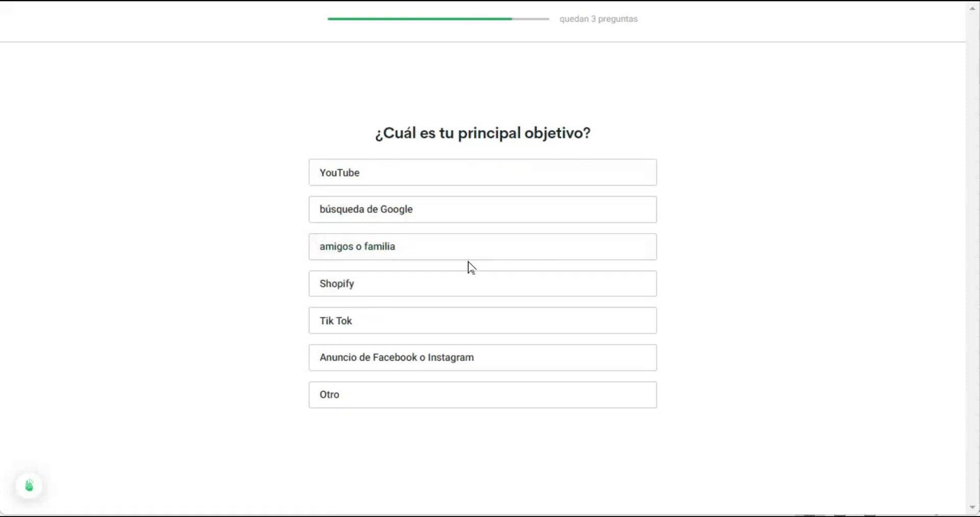
click(457, 285)
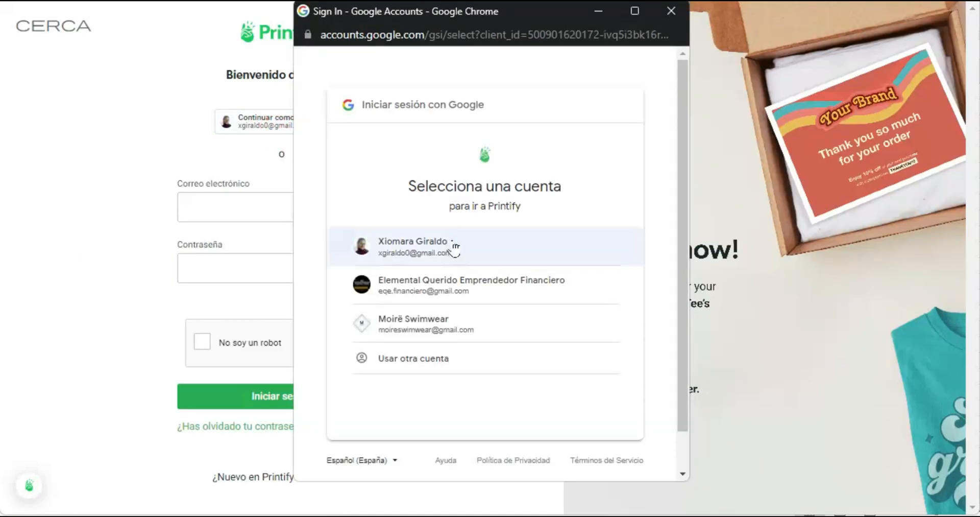
- Sign back in with the first listed Google account and start designing the first product from the store setup checklist
click(448, 247)
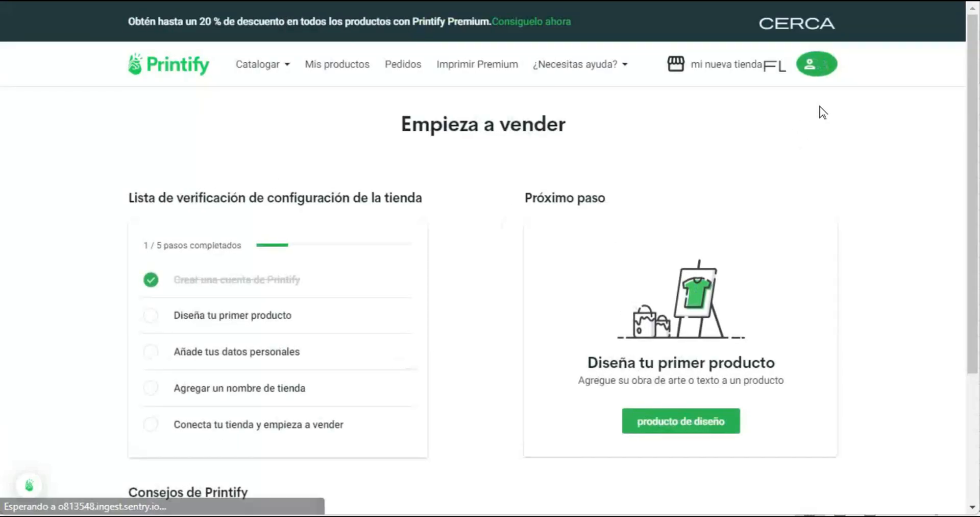
click(228, 319)
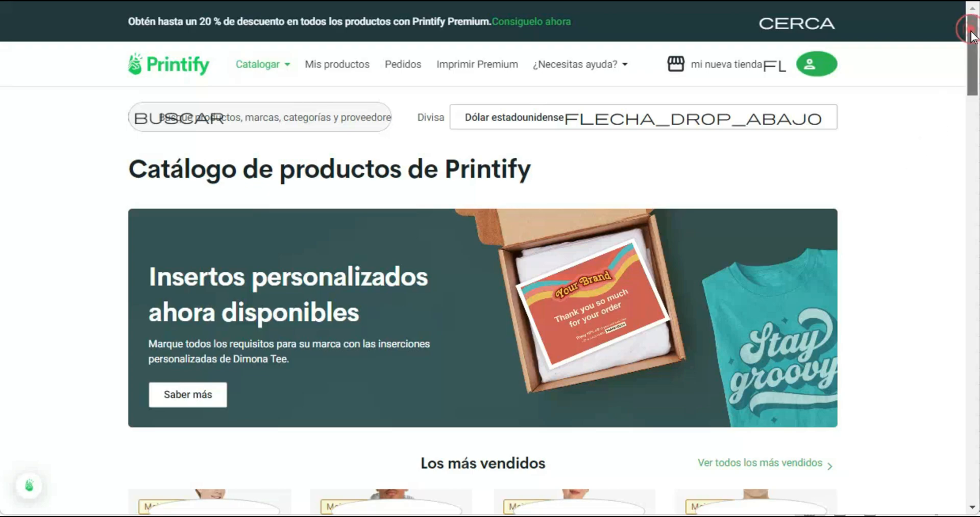
- Browse the product catalog and open the T-shirts category within men's clothing
drag(973, 30, 973, 71)
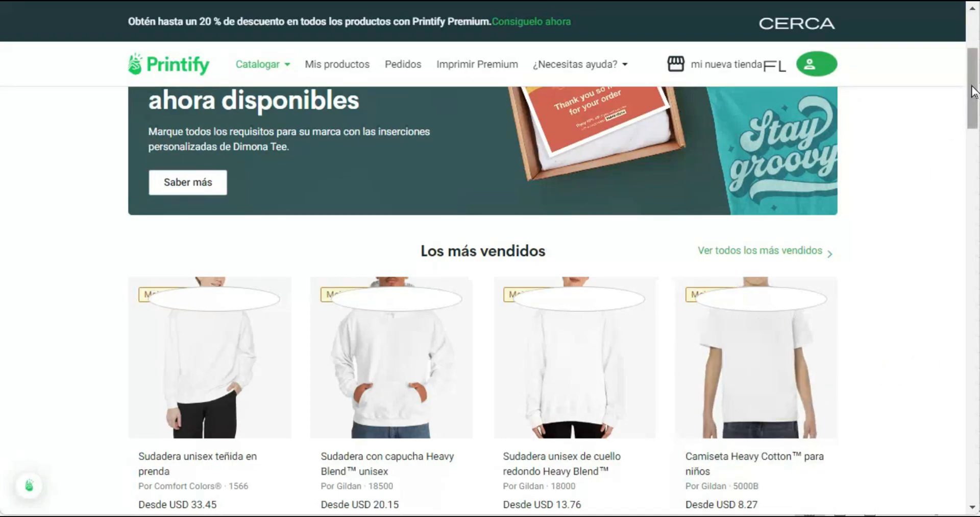
drag(974, 85, 974, 113)
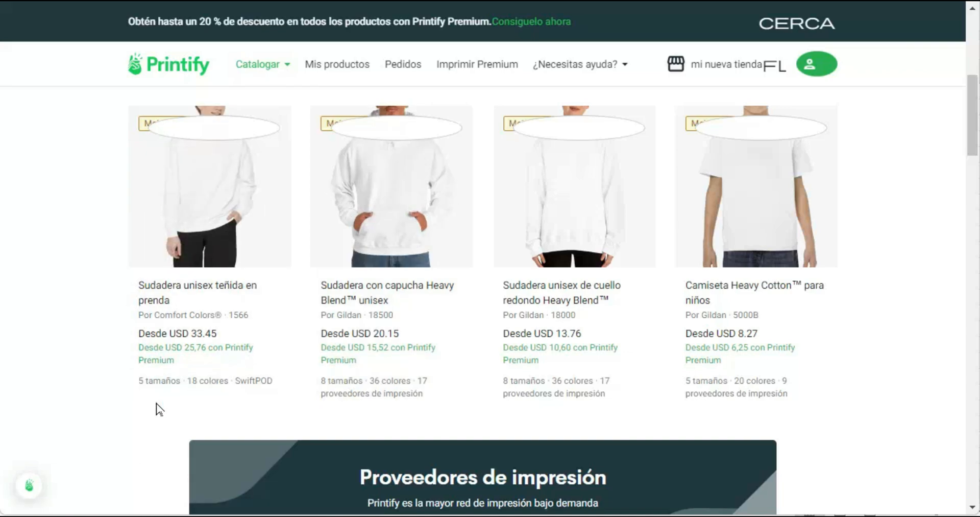
drag(972, 126, 977, 207)
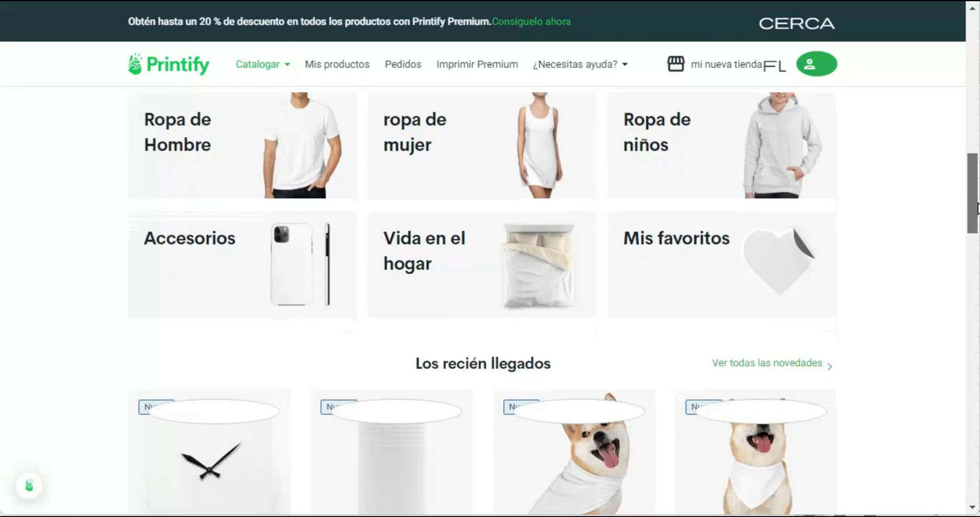
click(275, 161)
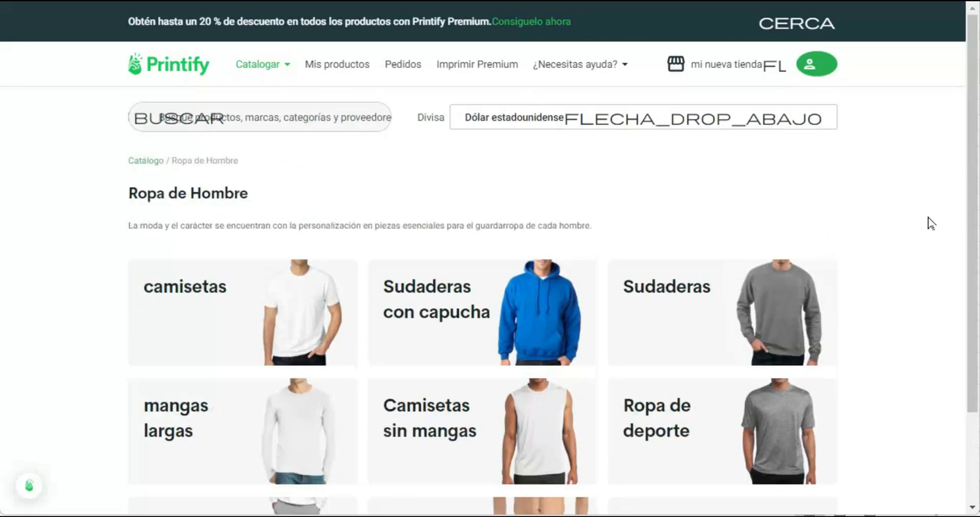
click(276, 327)
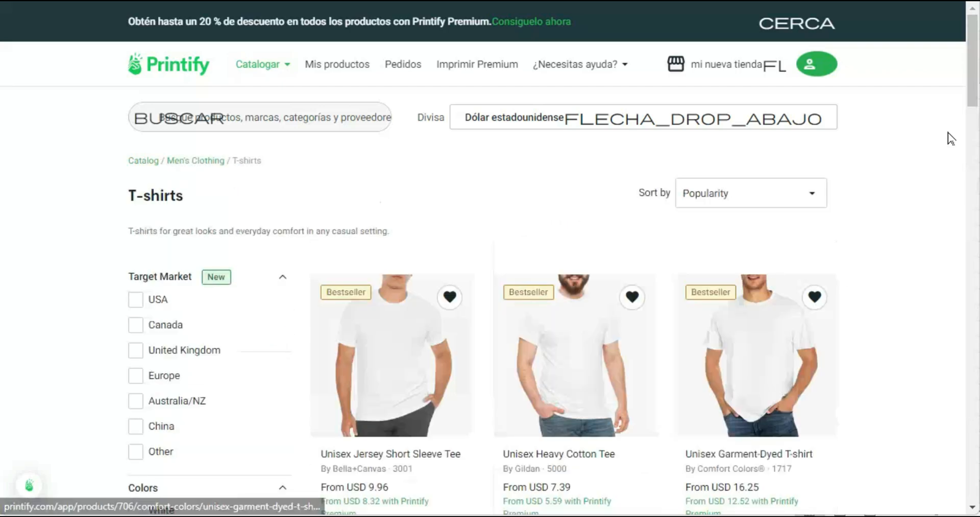
- Filter the T-shirts by the target markets Canada, USA, Europe, Australia/New Zealand and United Kingdom
drag(970, 60, 974, 88)
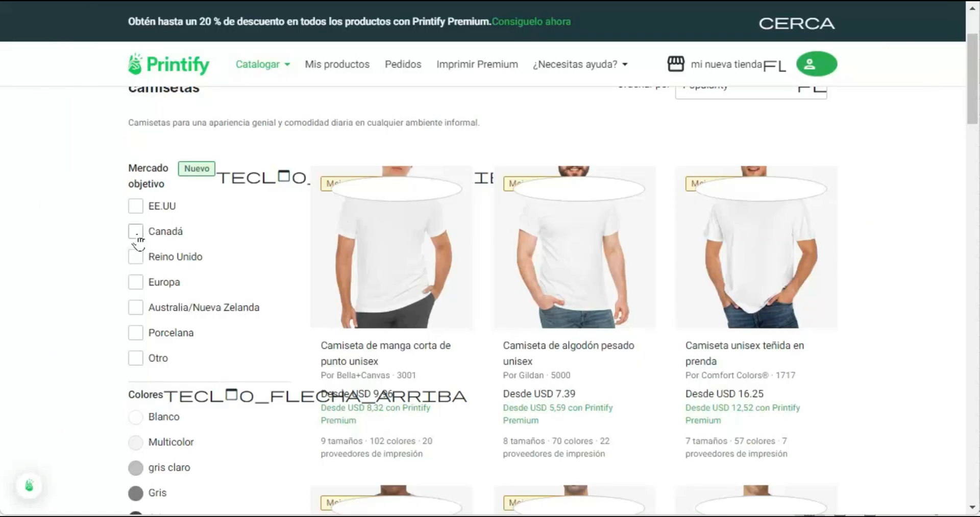
click(136, 232)
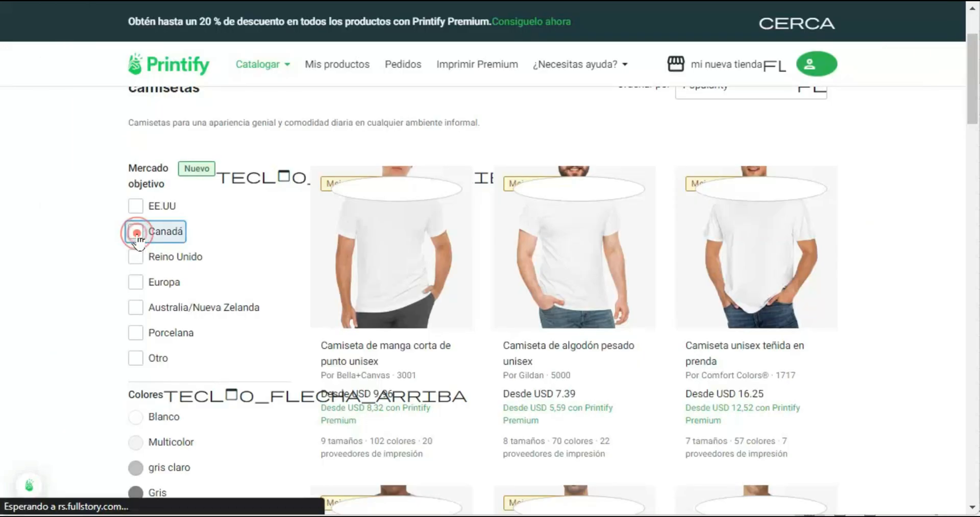
click(136, 242)
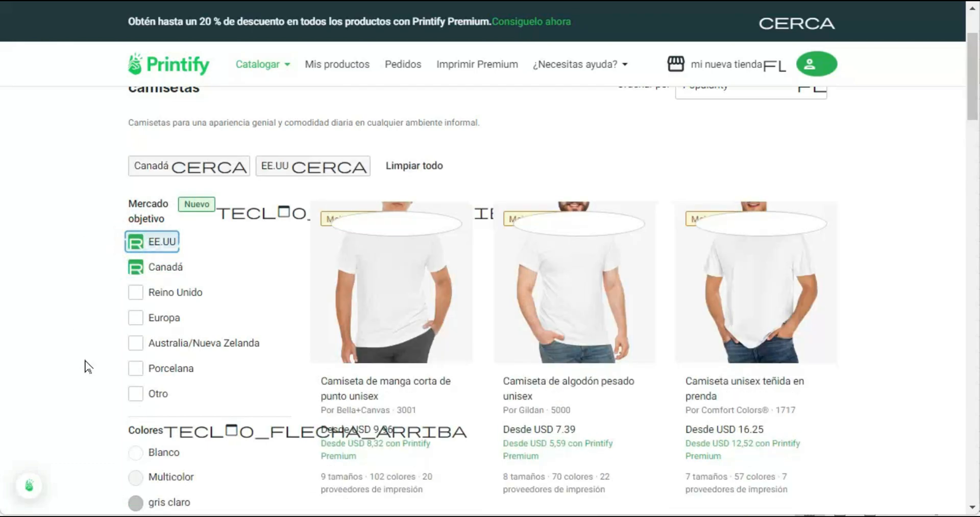
click(136, 317)
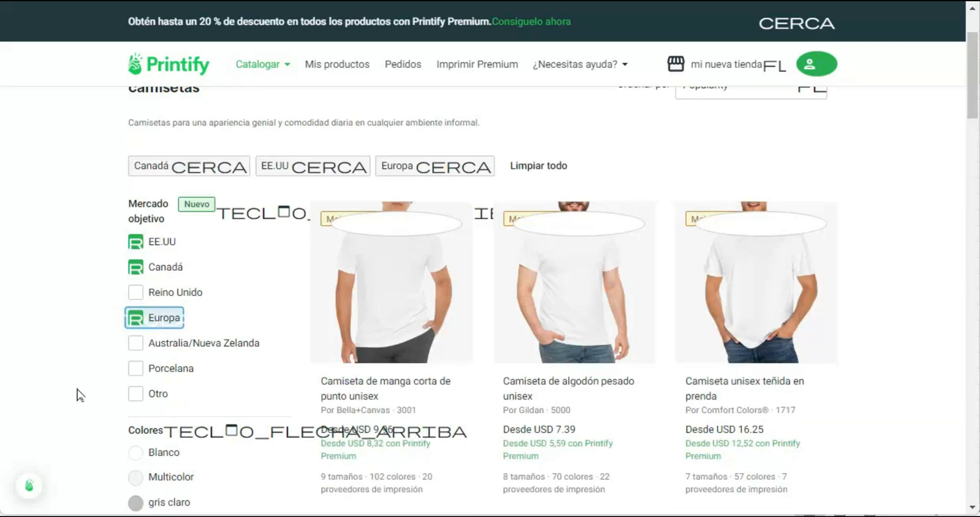
click(138, 343)
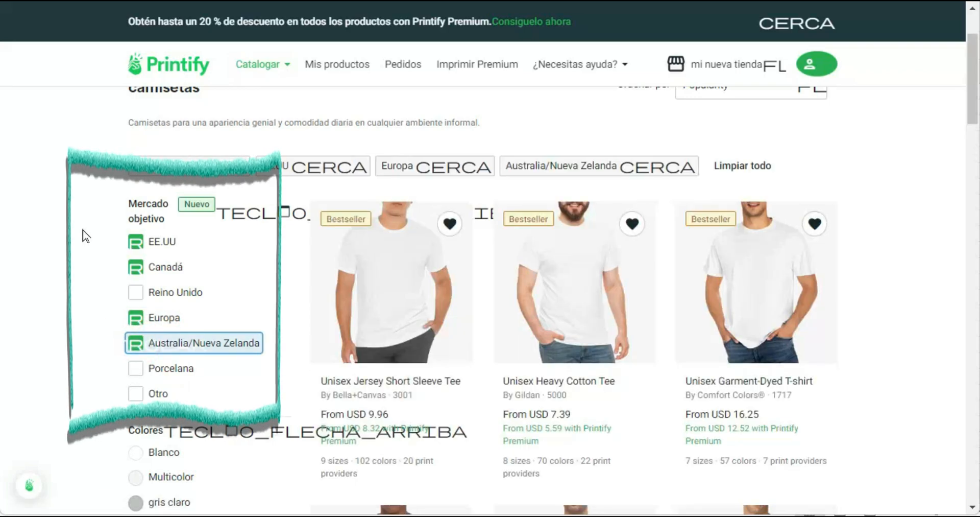
click(133, 293)
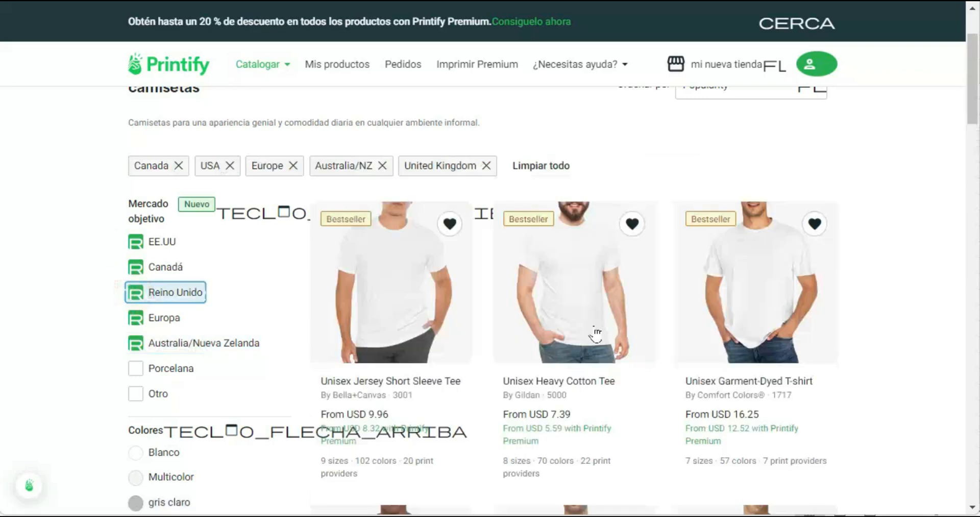
- Look further down the filtered T-shirts and switch the page from Spanish back to English
mouse_move(974, 69)
mouse_down()
mouse_move(973, 96)
mouse_move(975, 87)
mouse_up()
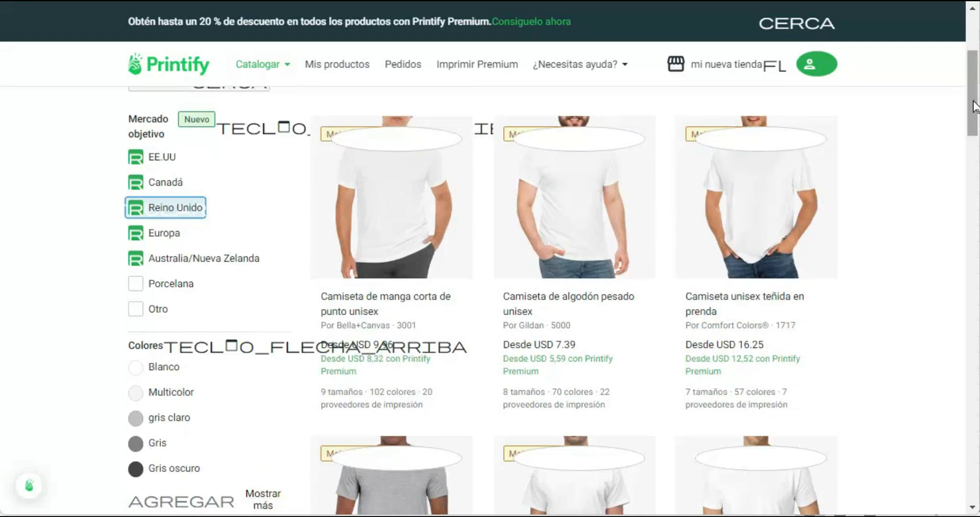
drag(975, 104, 975, 124)
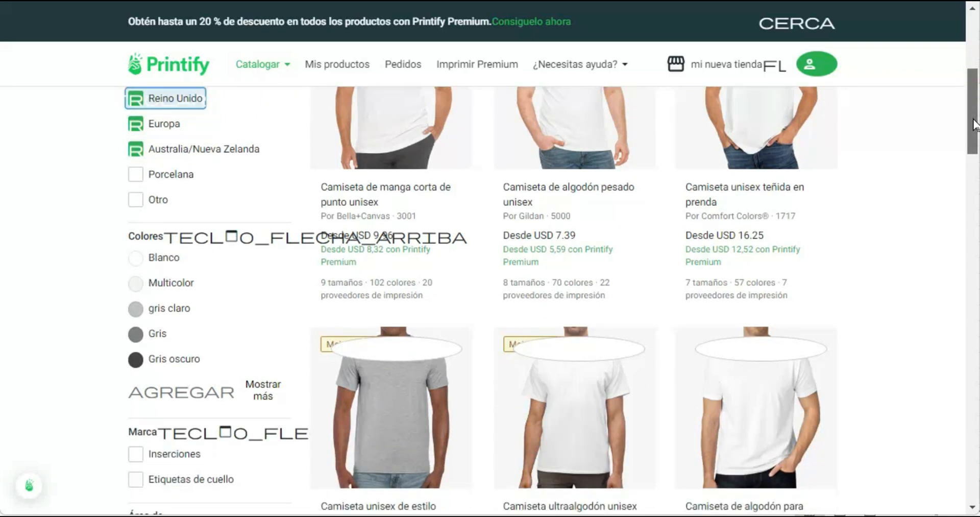
right_click(885, 190)
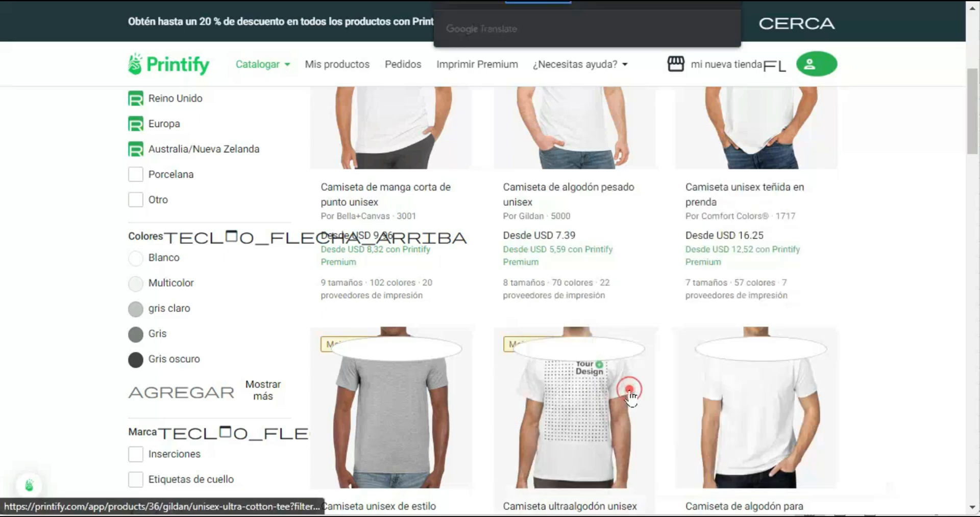
click(473, 6)
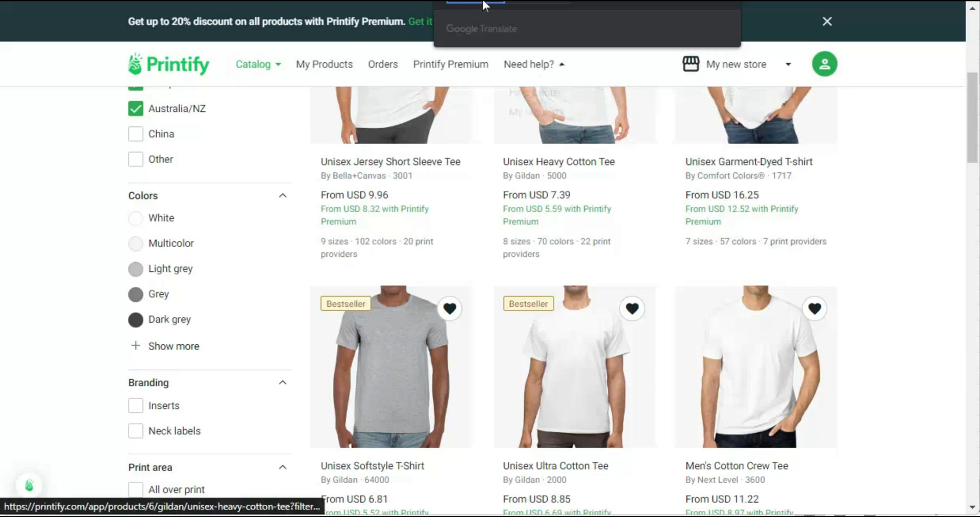
- Clear all the target market filters and filter the T-shirts by the USA only
click(895, 298)
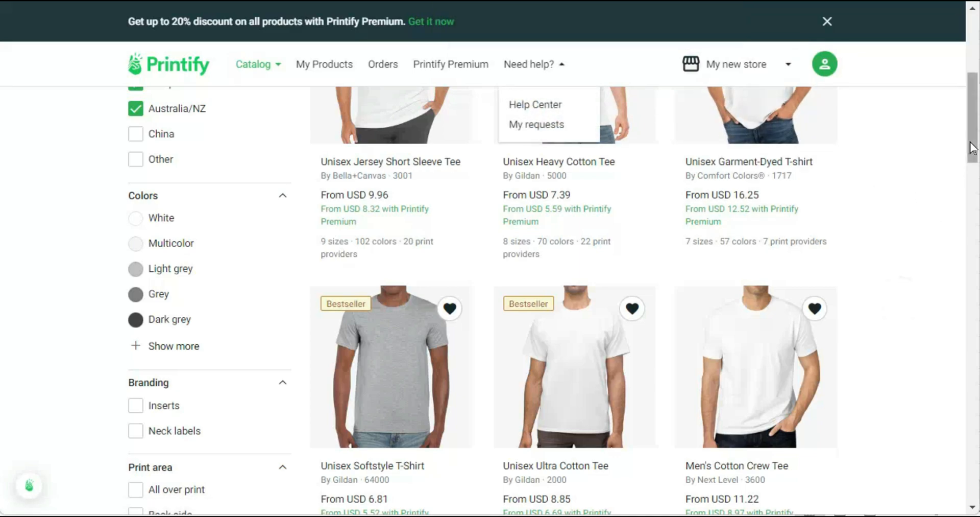
drag(973, 144, 971, 97)
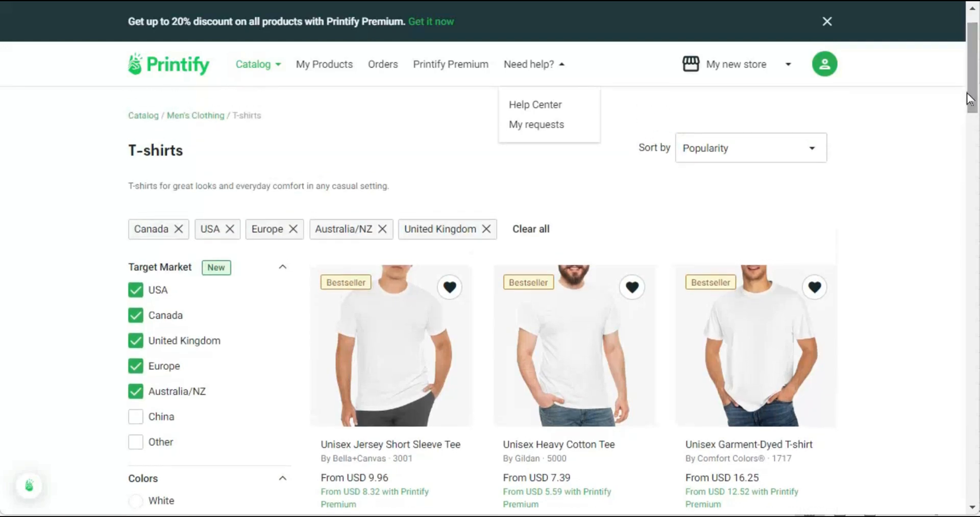
click(532, 229)
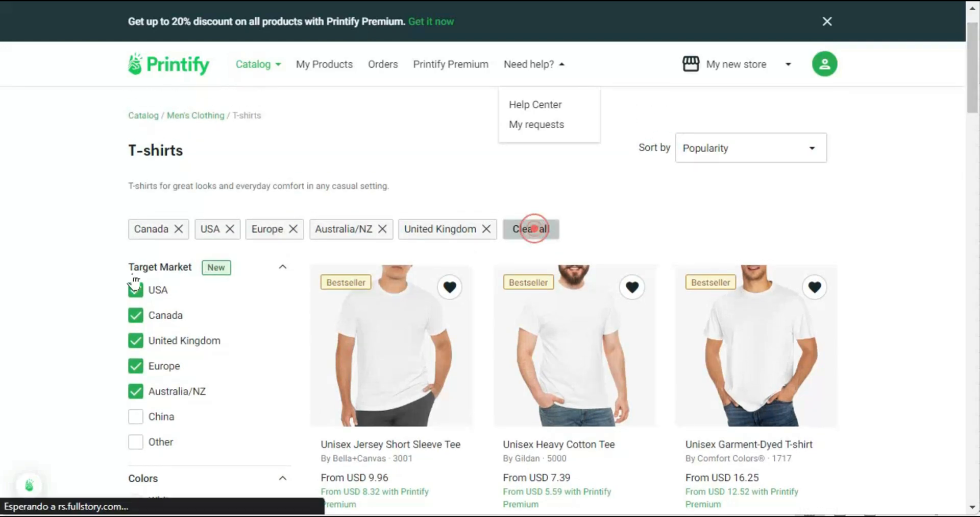
click(135, 253)
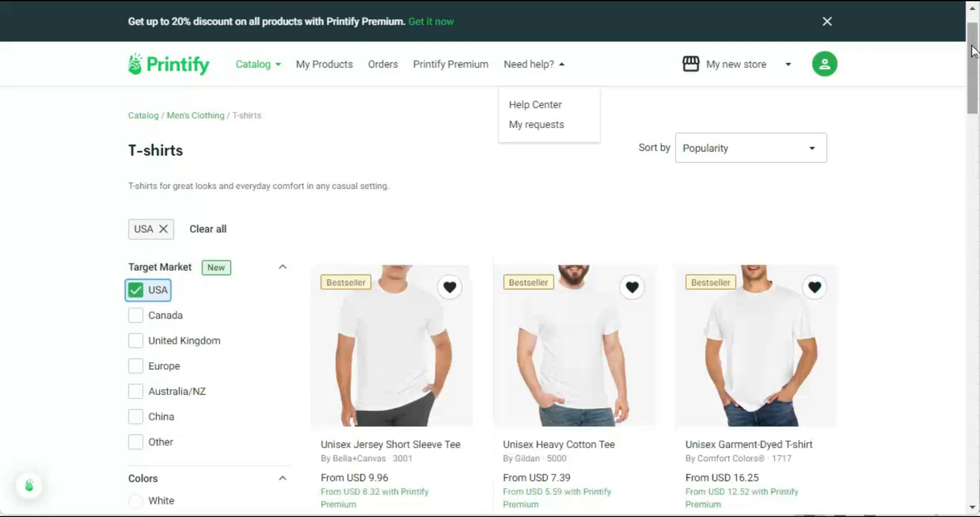
- Open the Bella+Canvas Unisex Triblend Tee from the end of the first results page and go to its available print providers
drag(975, 49, 977, 435)
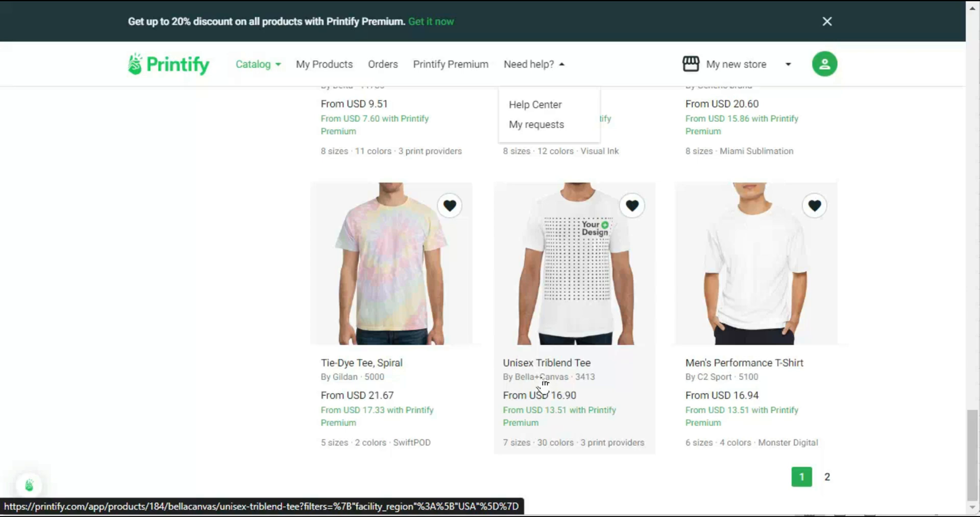
click(566, 299)
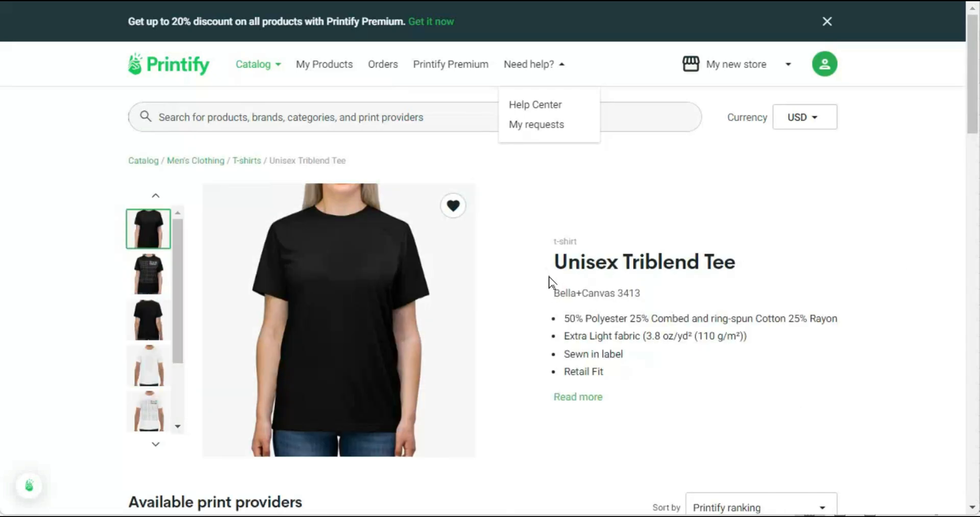
scroll(963, 110, down, 6)
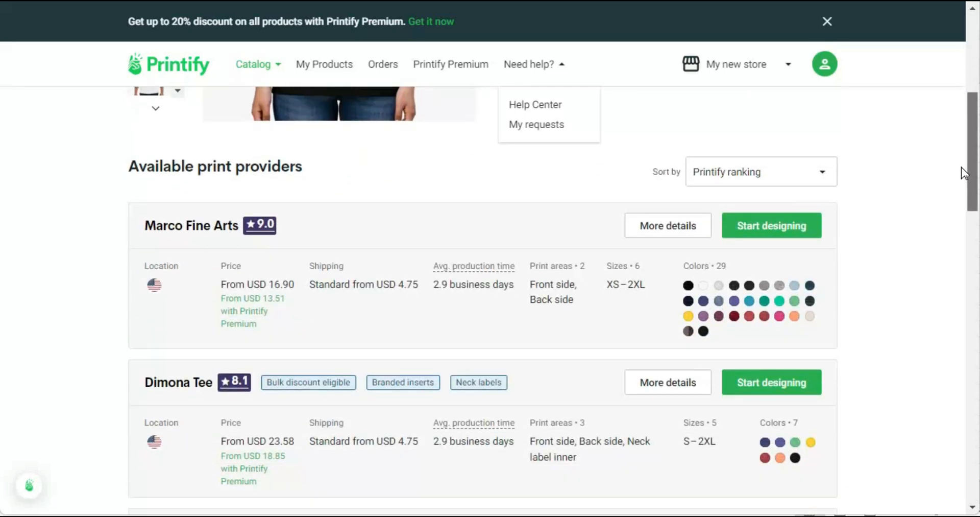
scroll(963, 172, down, 1)
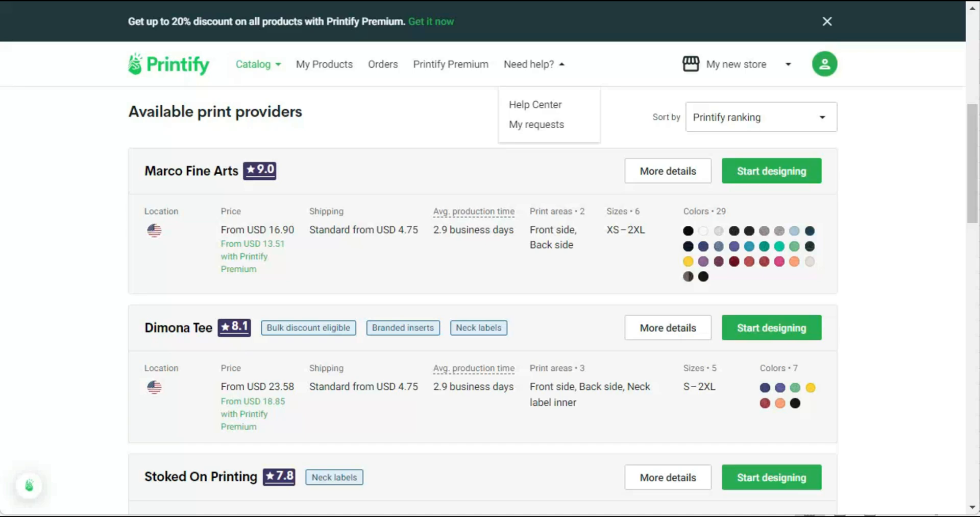
- Examine the shipping cost, average production time and print areas offered by Marco Fine Arts
double_click(428, 237)
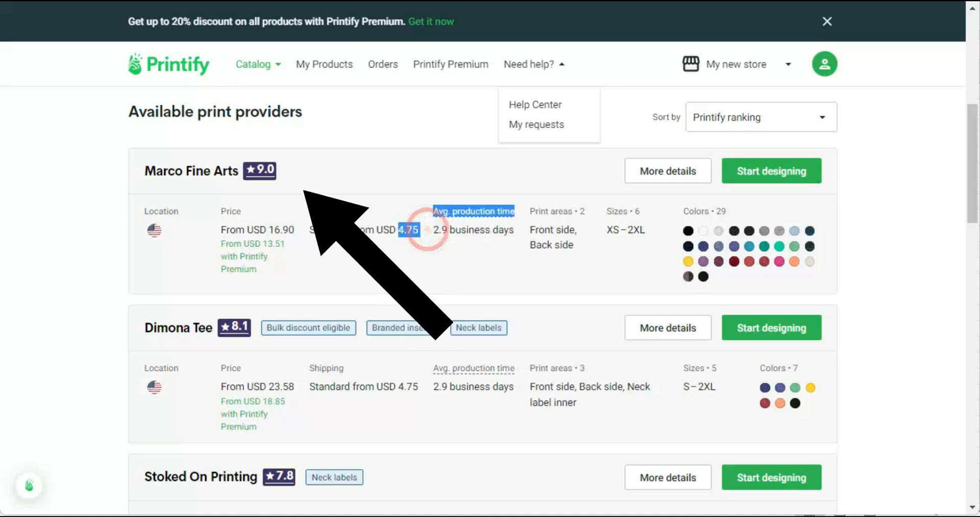
click(467, 249)
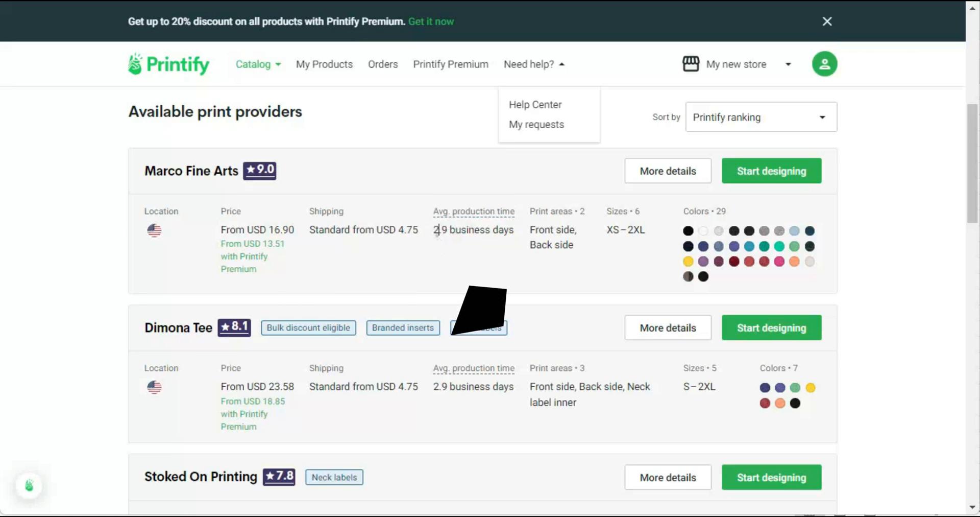
double_click(443, 231)
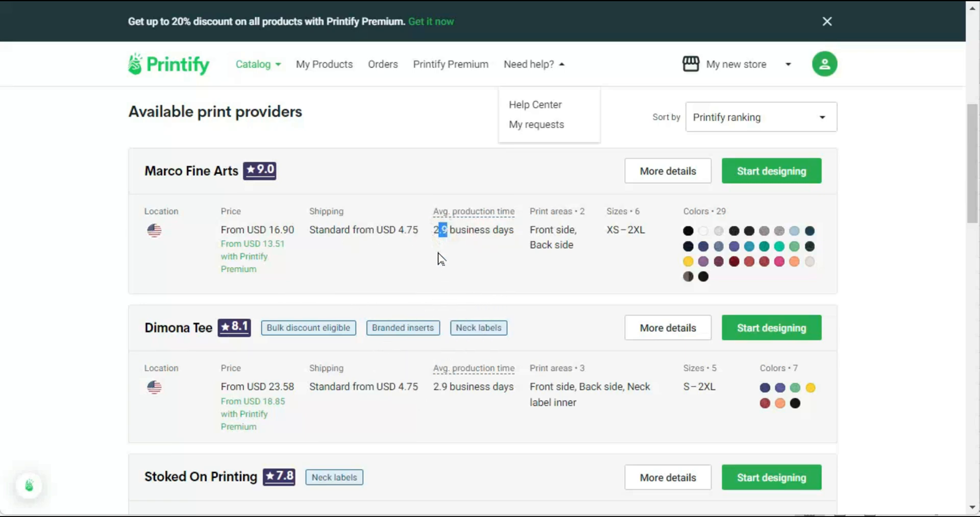
click(438, 252)
triple_click(530, 230)
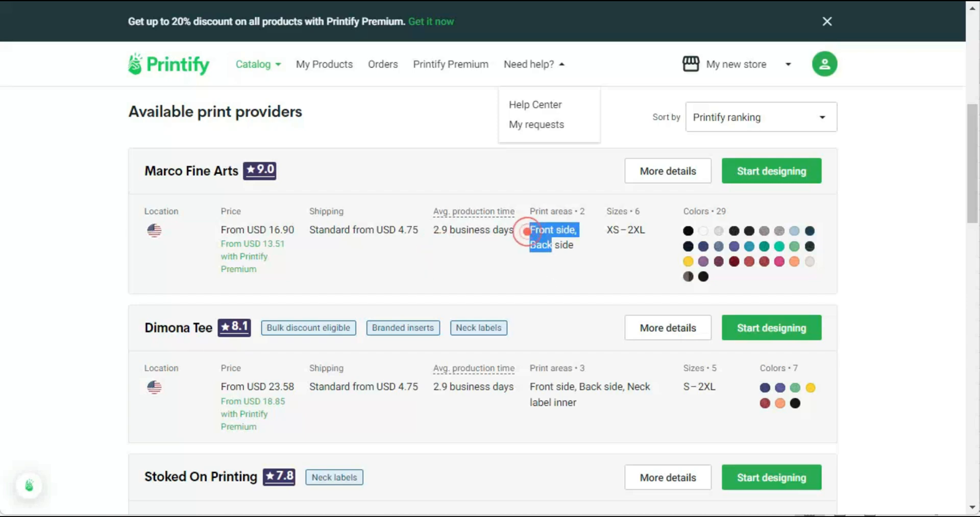
click(553, 267)
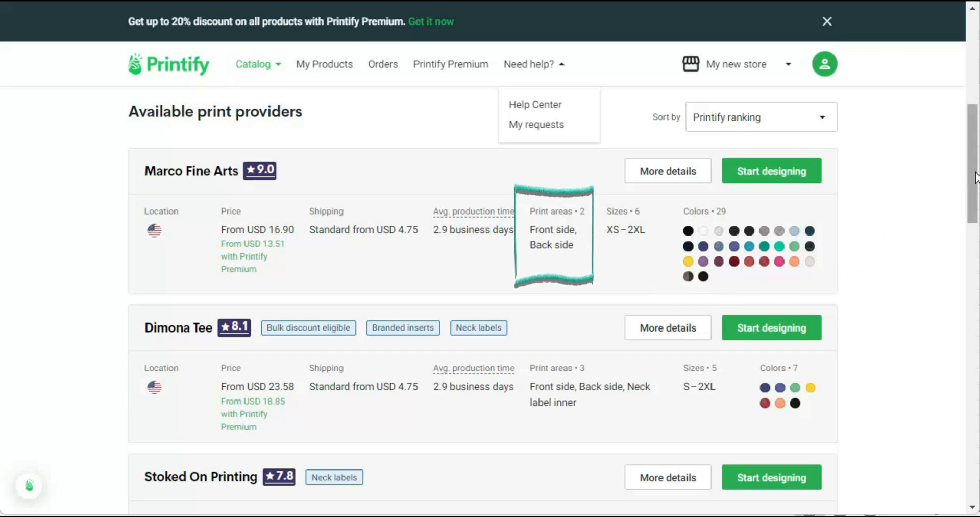
- Start designing the Unisex Triblend Tee with the print provider Marco Fine Arts
drag(974, 159, 974, 165)
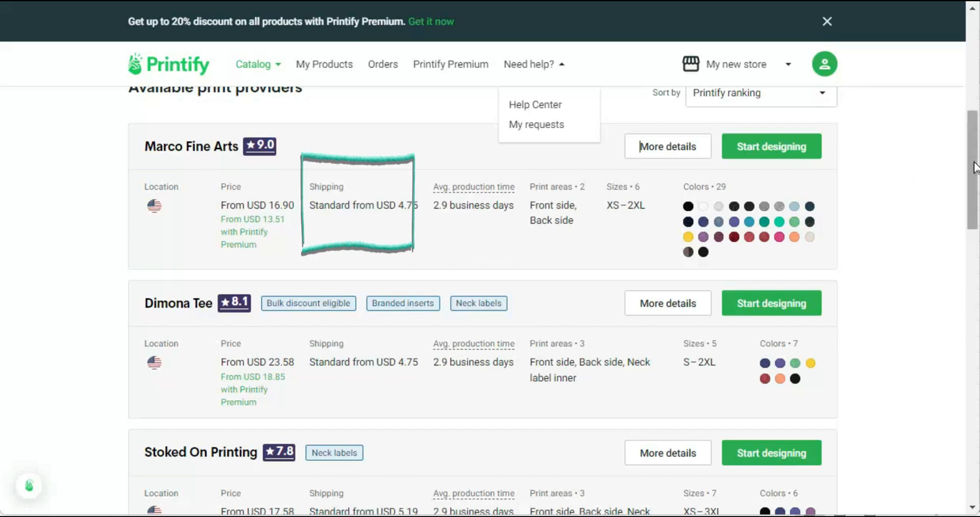
drag(975, 168, 977, 135)
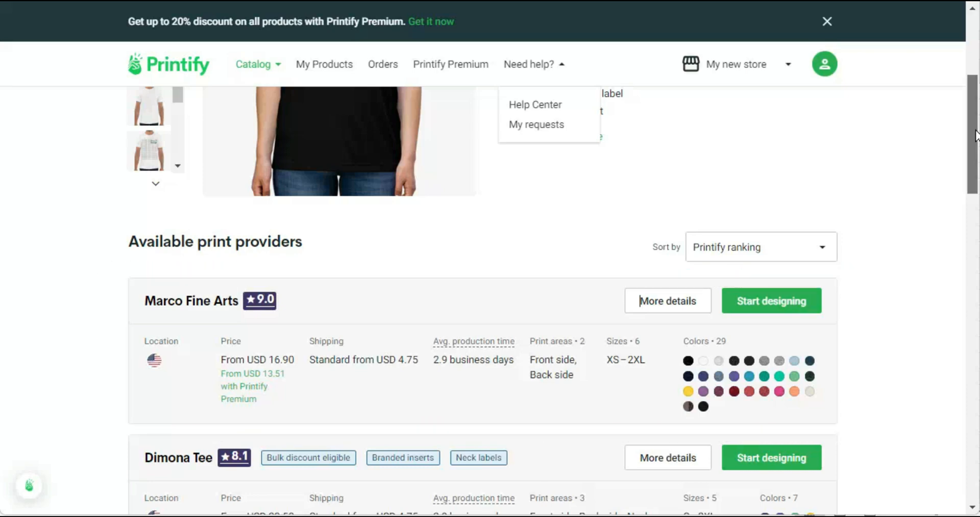
mouse_move(976, 136)
mouse_down()
mouse_move(972, 62)
mouse_move(979, 181)
mouse_move(974, 80)
mouse_move(975, 135)
mouse_up()
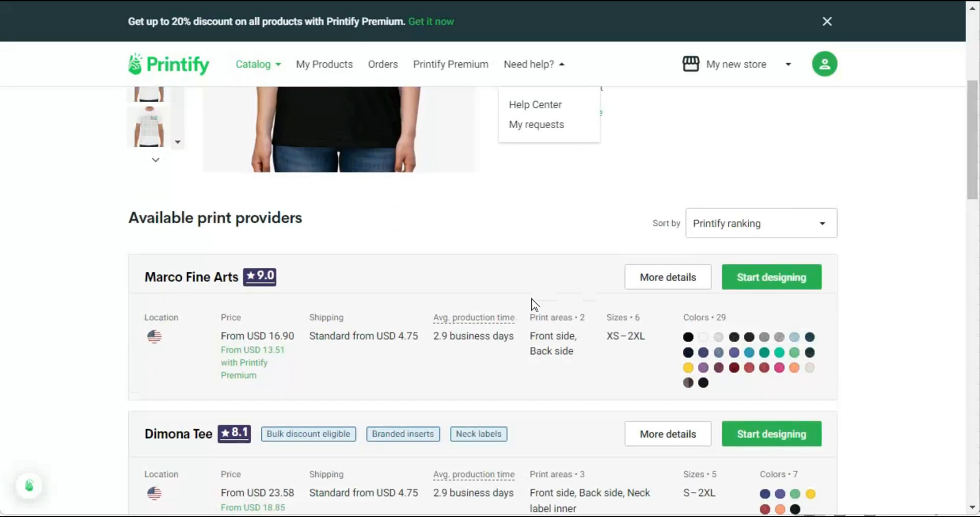
click(785, 288)
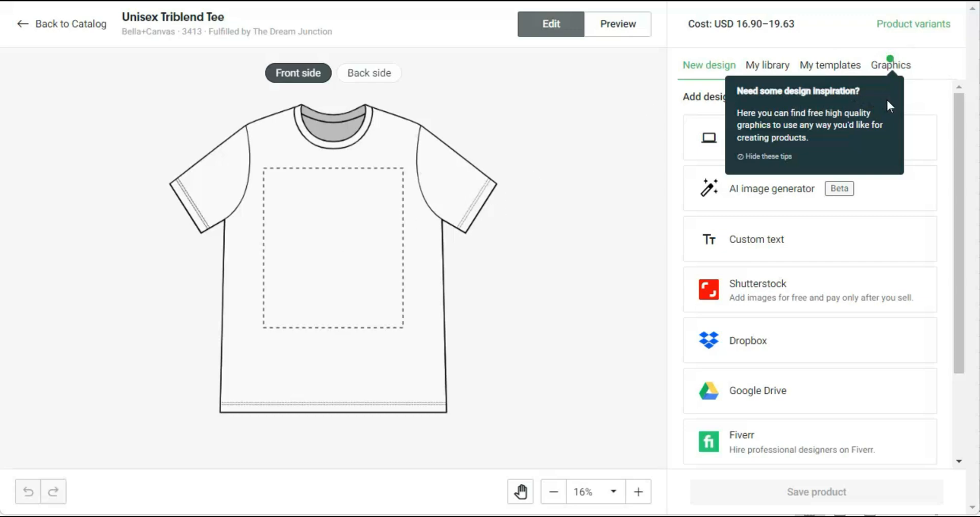
- Look through the free graphics, the saved templates and the personal design library in the product editor
click(900, 68)
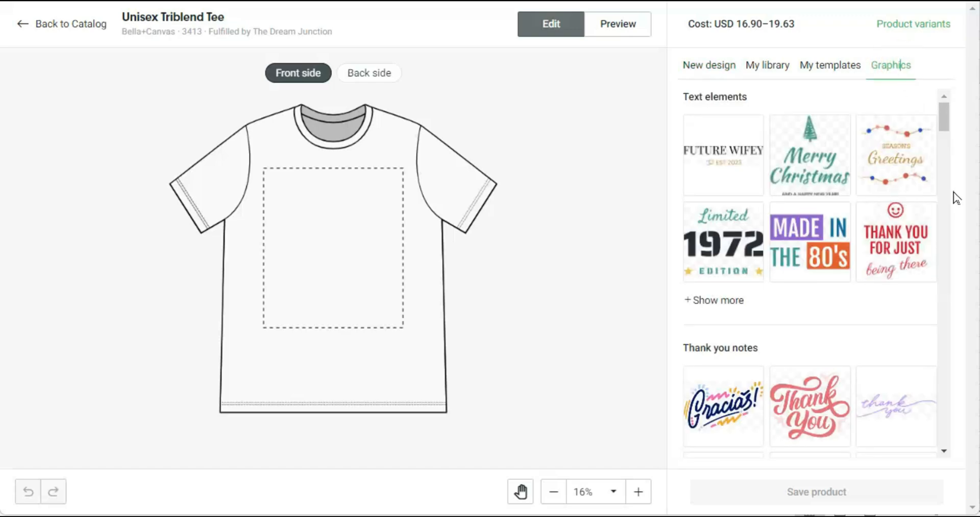
scroll(945, 120, down, 1)
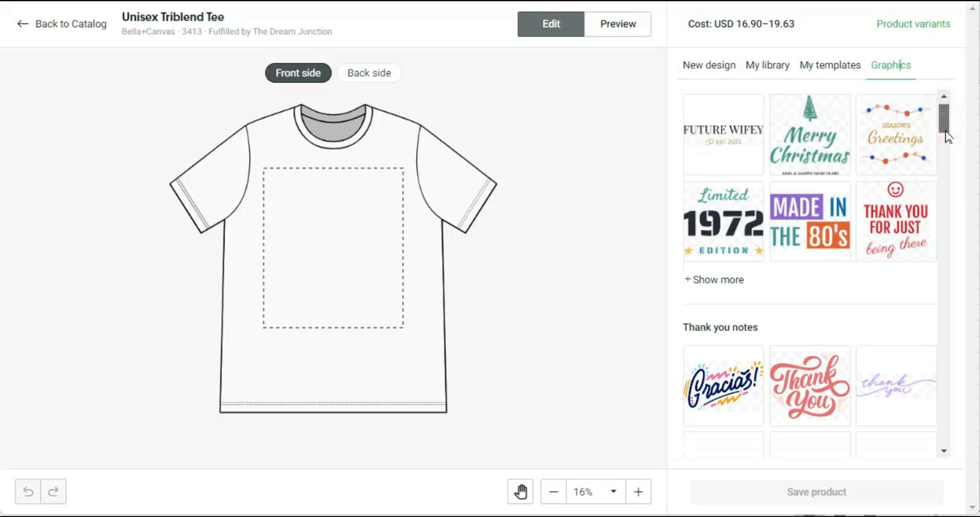
drag(947, 140, 944, 297)
scroll(890, 106, up, 5)
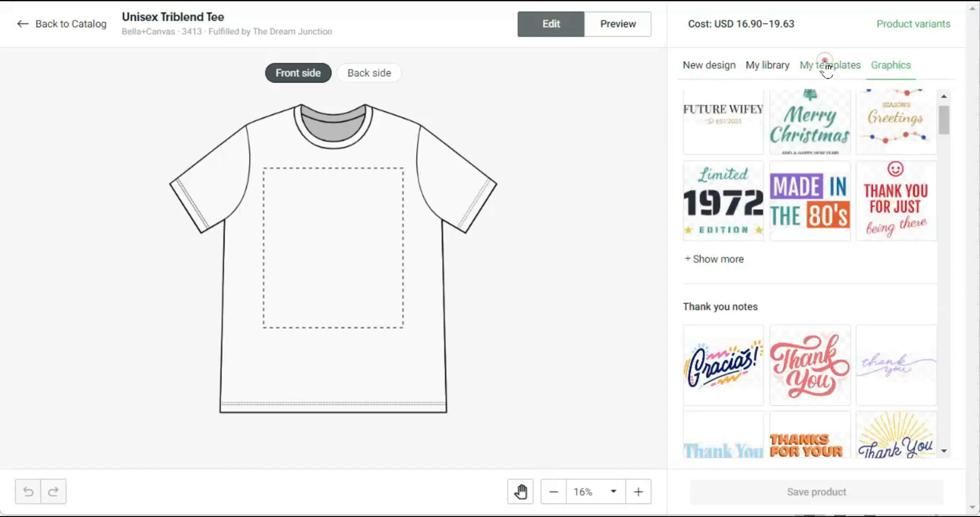
click(826, 65)
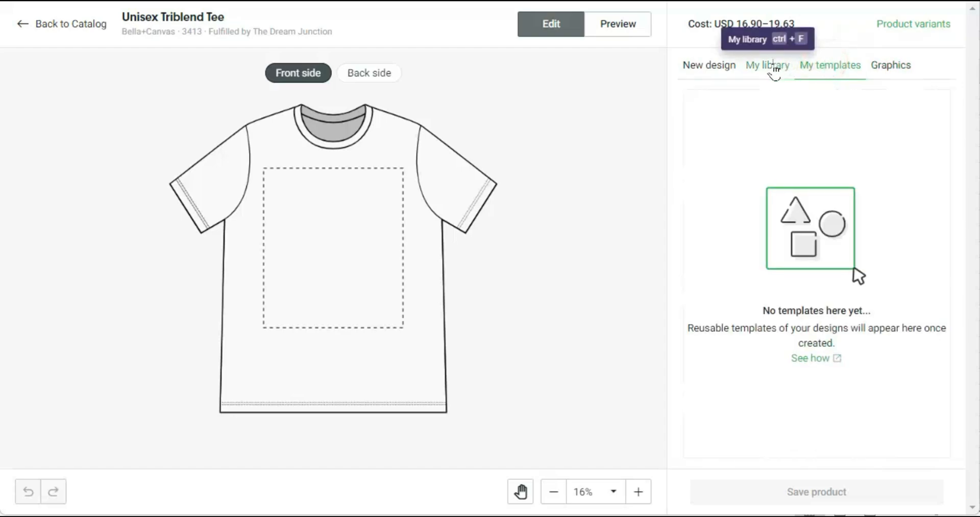
click(775, 69)
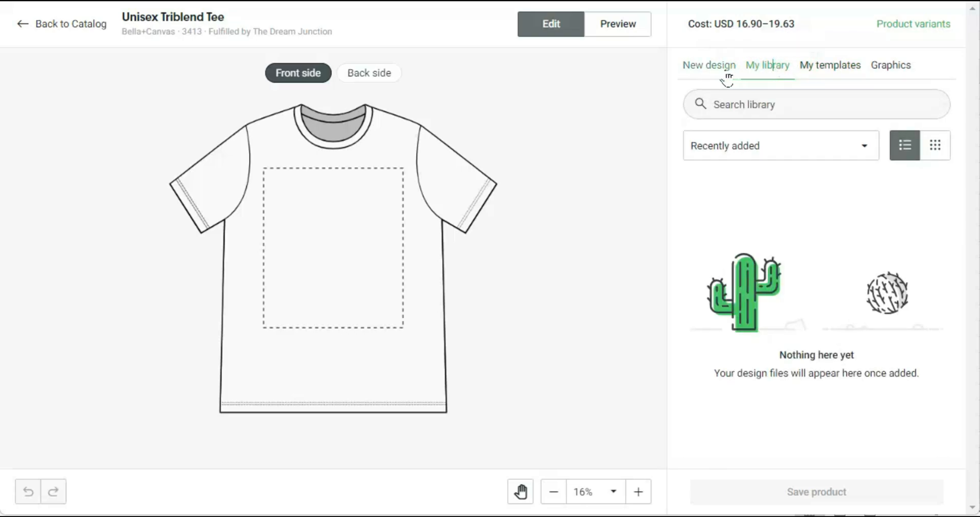
- Add the image (Inglés) (11).png from the device as a new design on the shirt's front side
click(703, 69)
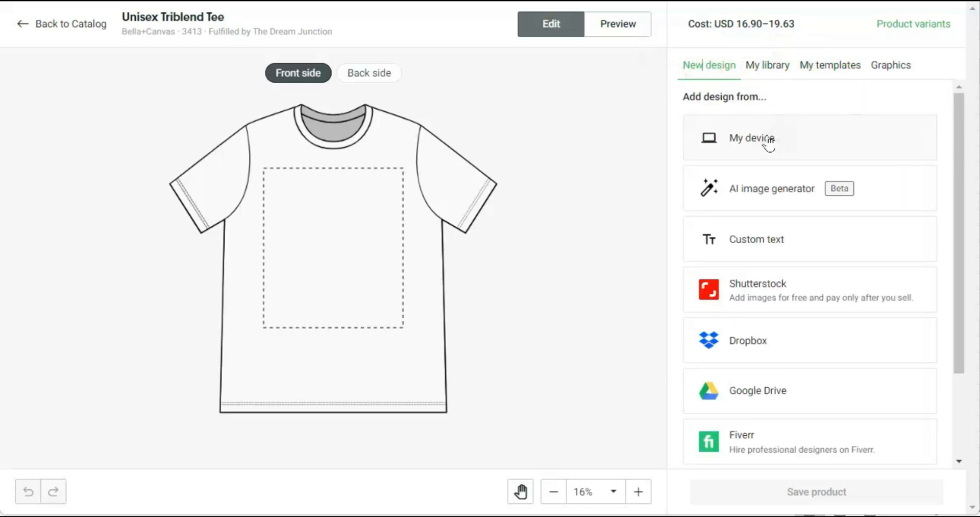
click(753, 137)
click(756, 117)
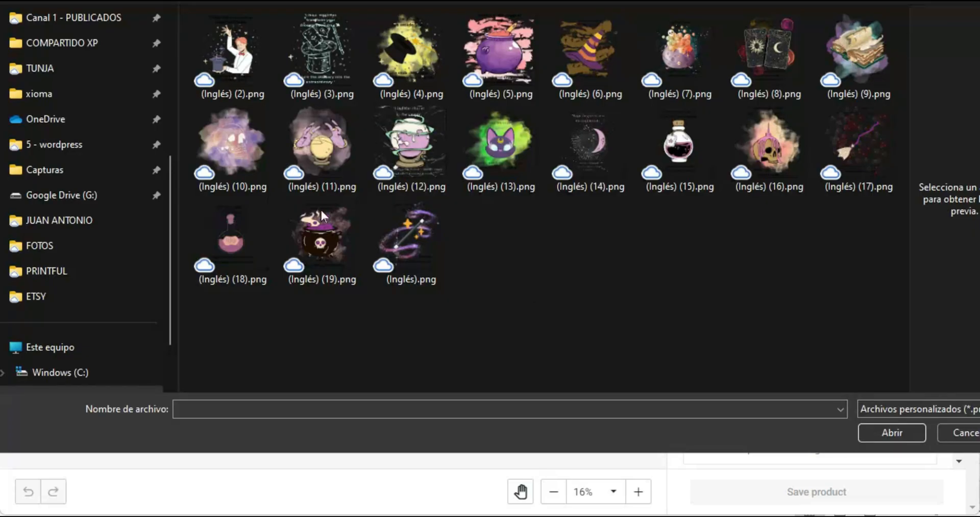
double_click(309, 143)
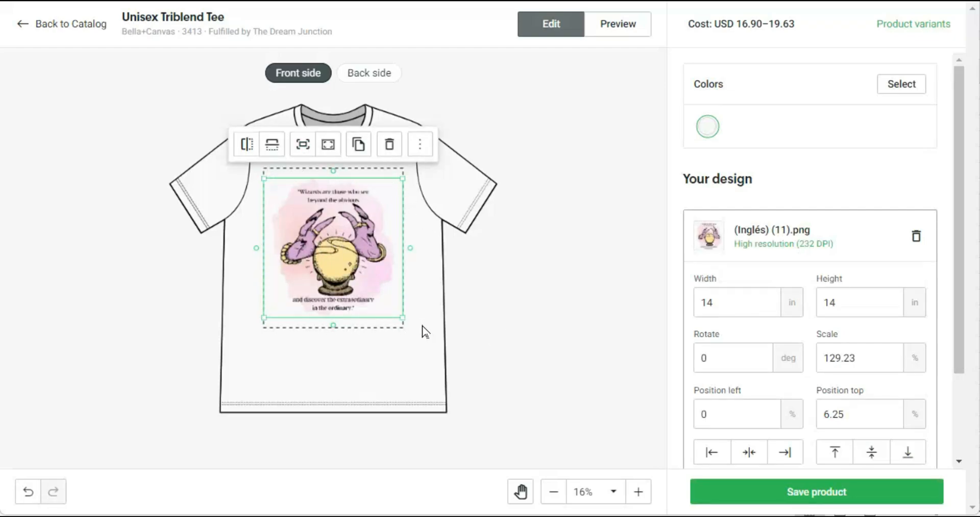
- Enlarge the crystal ball design to about 14.92 by 14.92 in so it slightly overfills the print area's width, and deselect it
drag(403, 317, 407, 322)
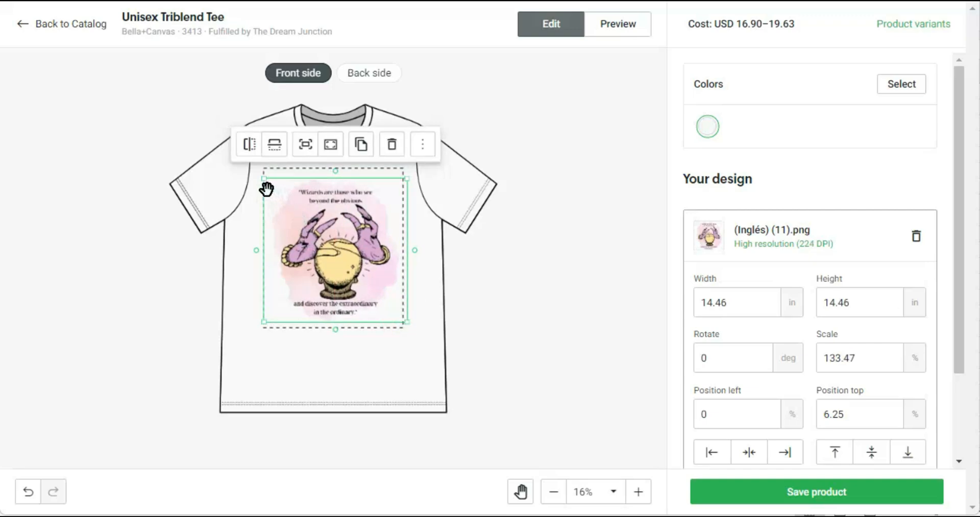
drag(262, 184, 259, 175)
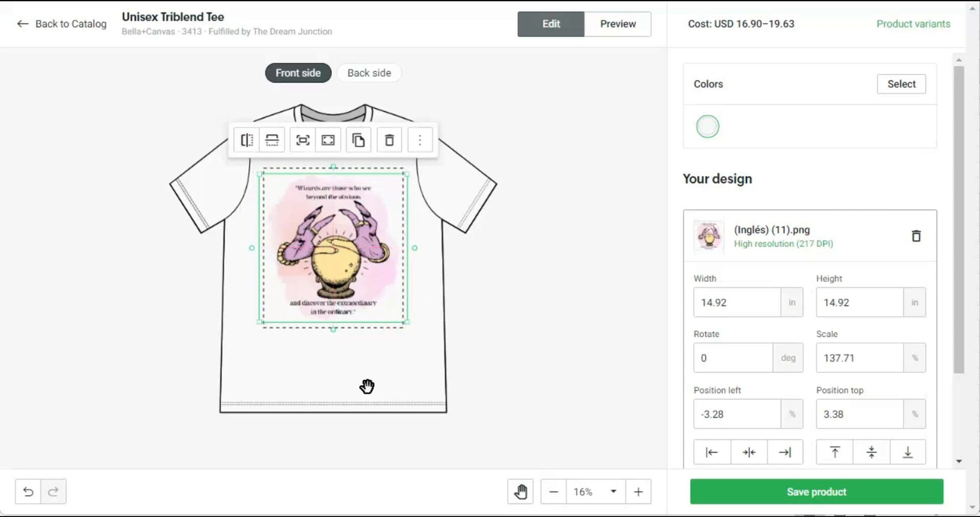
click(511, 336)
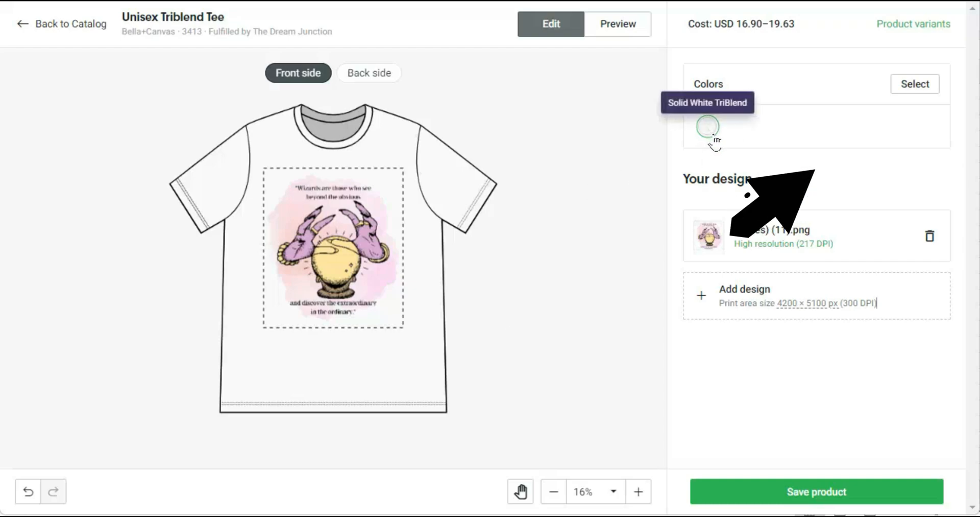
- Add the shirt colors Charcoal Black TriBlend, White Fleck TriBlend, Athletic Grey TriBlend and Navy alongside Solid White TriBlend
click(912, 91)
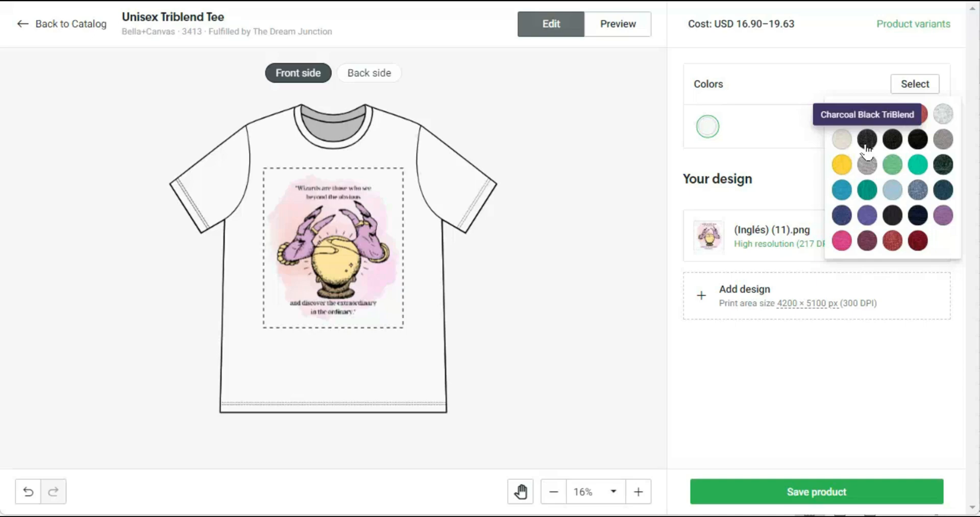
click(866, 146)
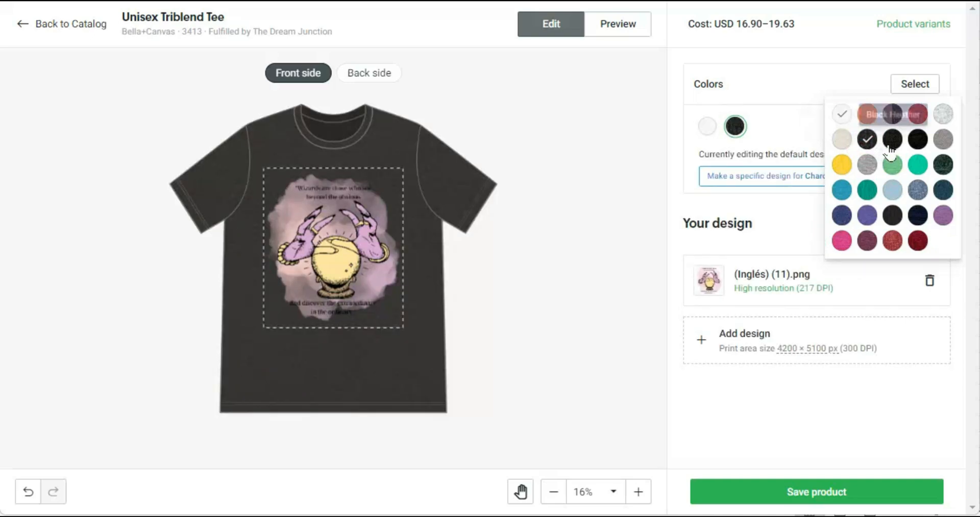
click(942, 114)
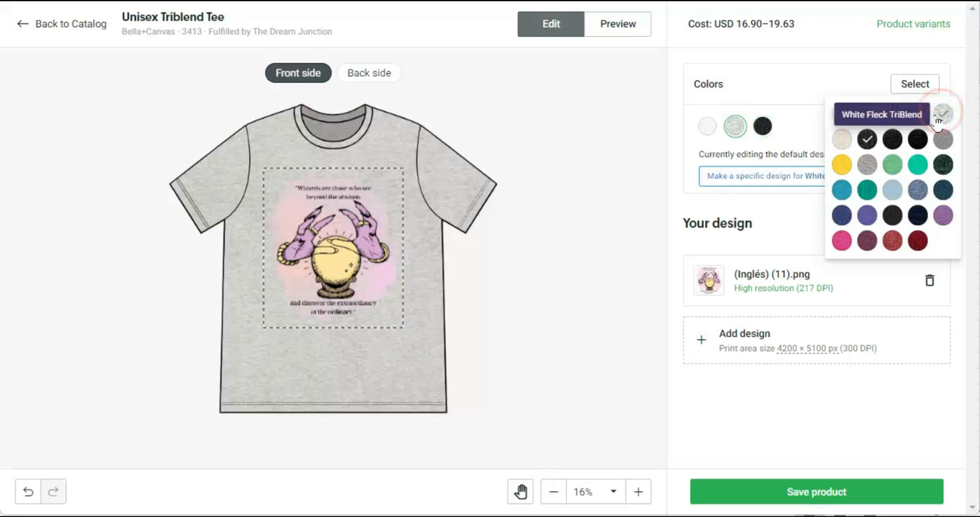
click(867, 164)
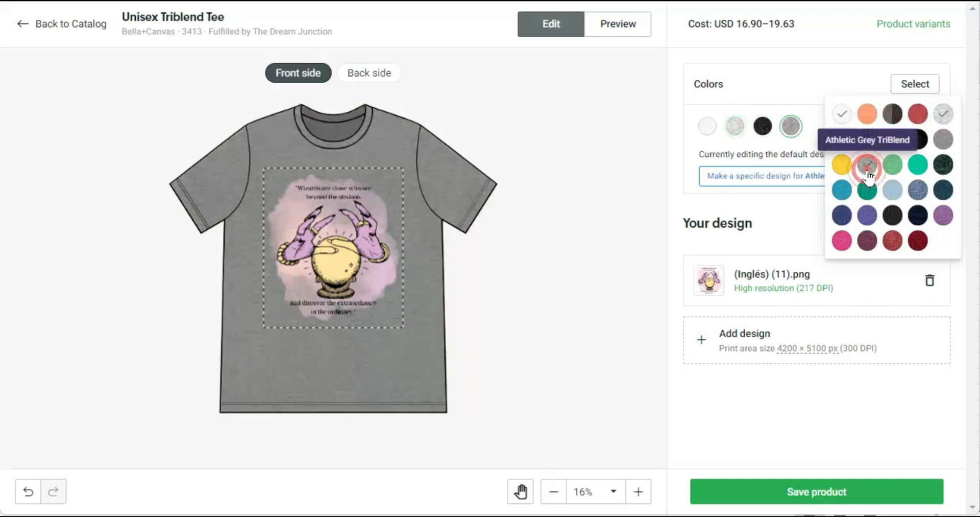
click(707, 126)
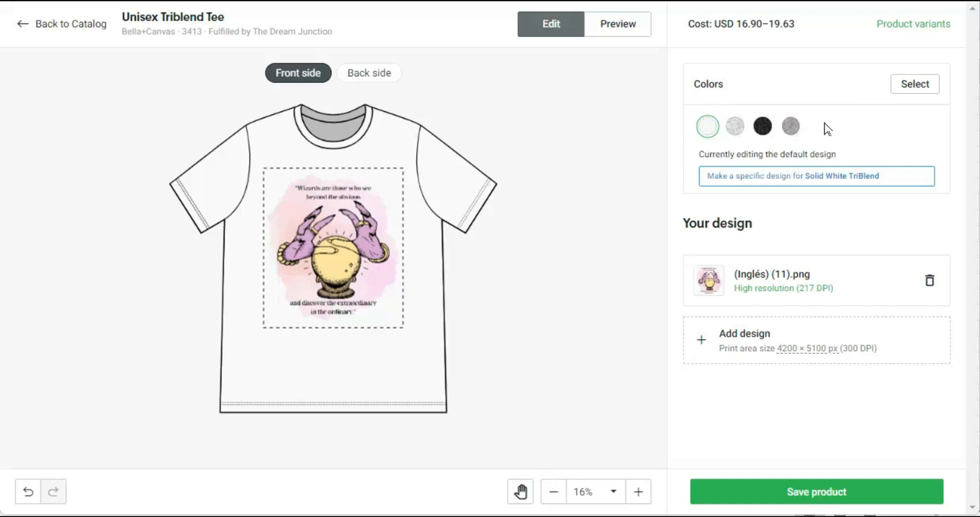
click(915, 85)
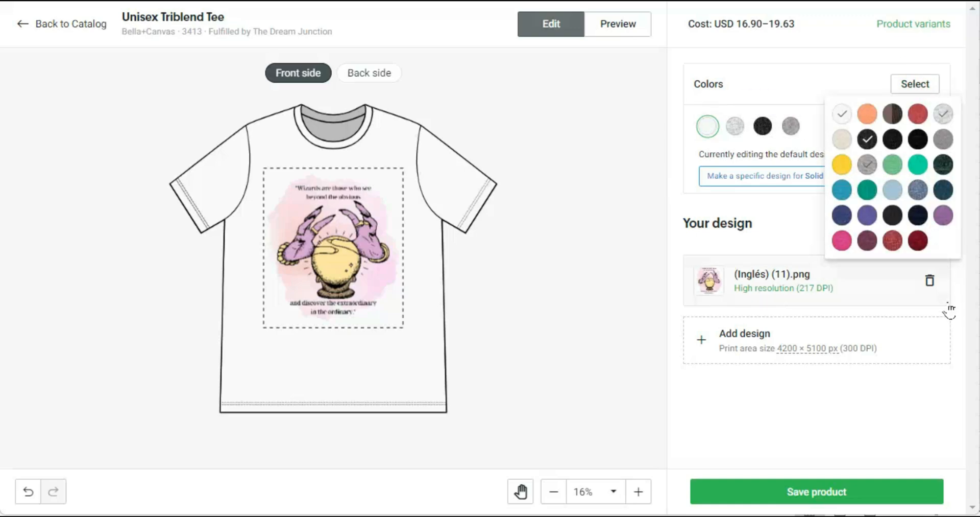
click(841, 215)
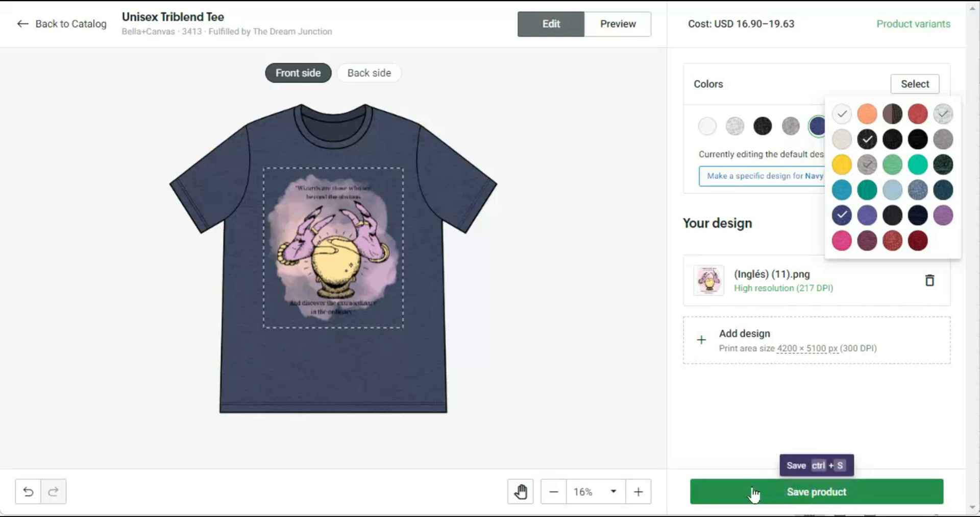
- Save the product design and set the listing's title image to the Front view in Charcoal Black TriBlend
click(817, 494)
click(815, 493)
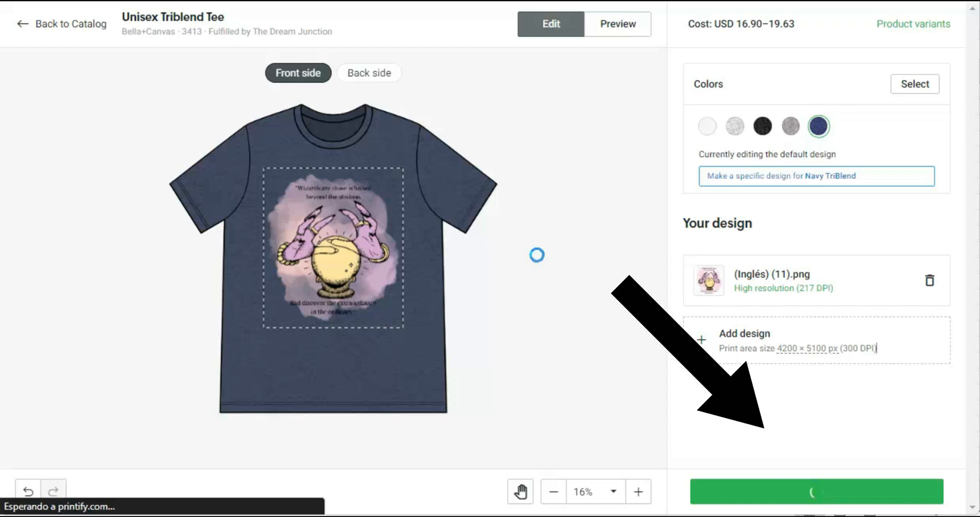
click(478, 197)
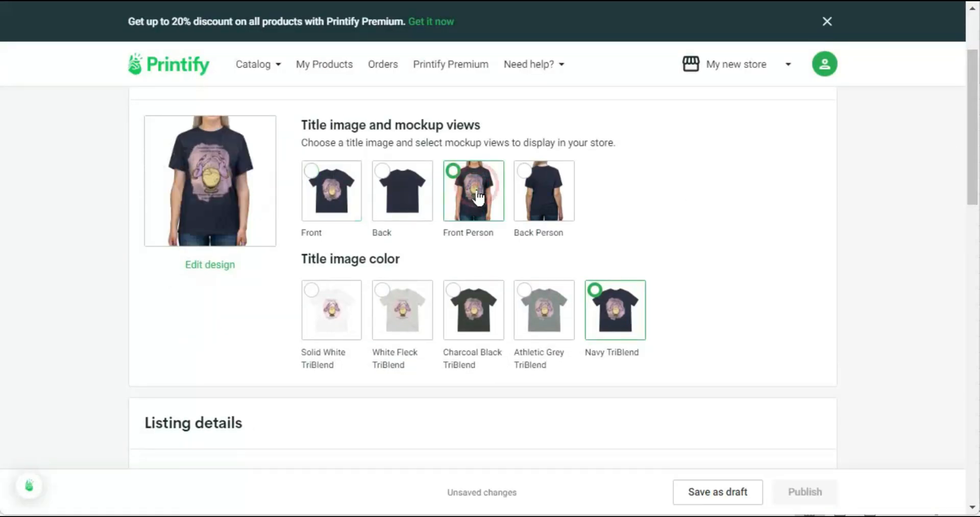
click(473, 309)
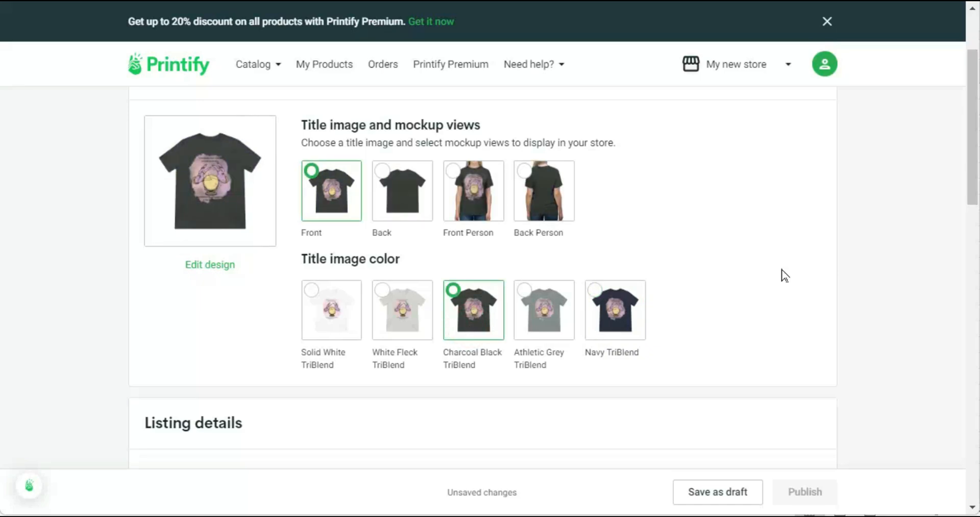
- Extend the listing title to "Unisex Triblend Tee Halloween/Magic"
drag(973, 164, 970, 260)
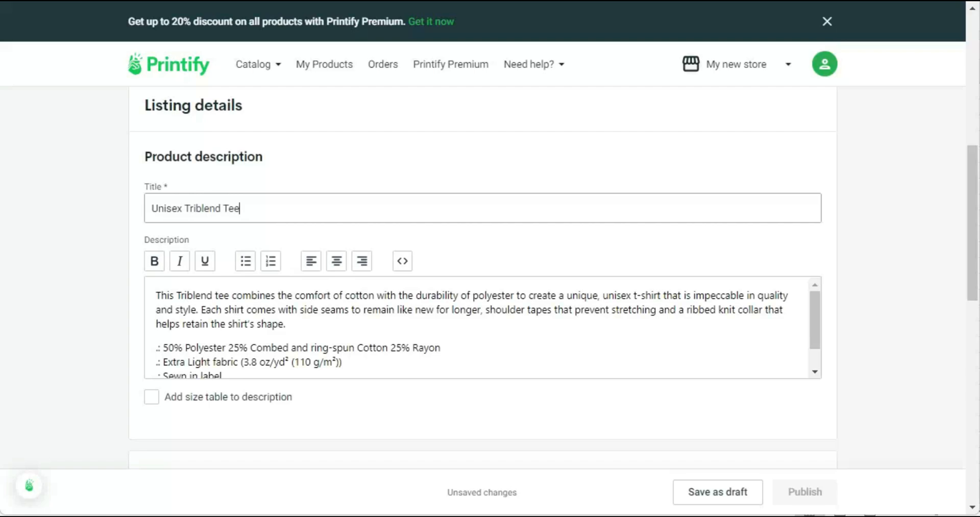
click(434, 206)
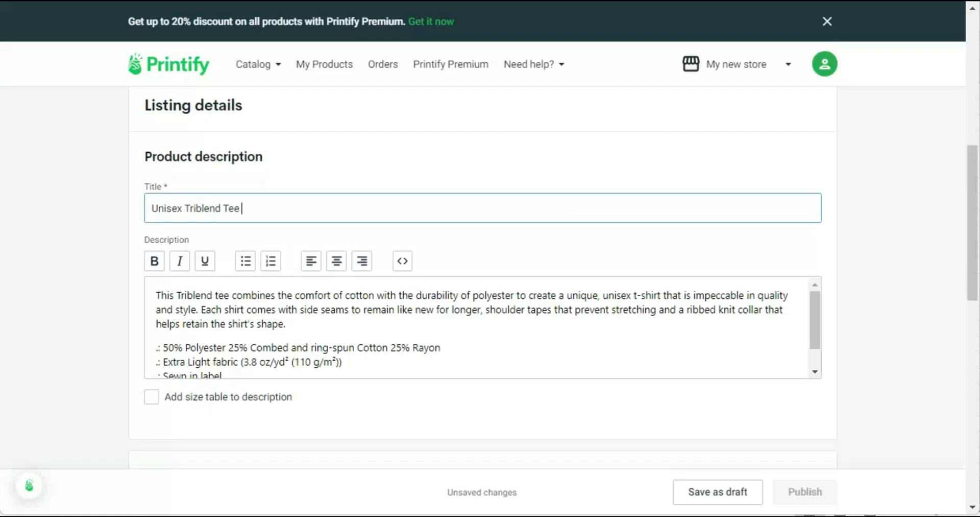
text(Halloween)
text(/Magic)
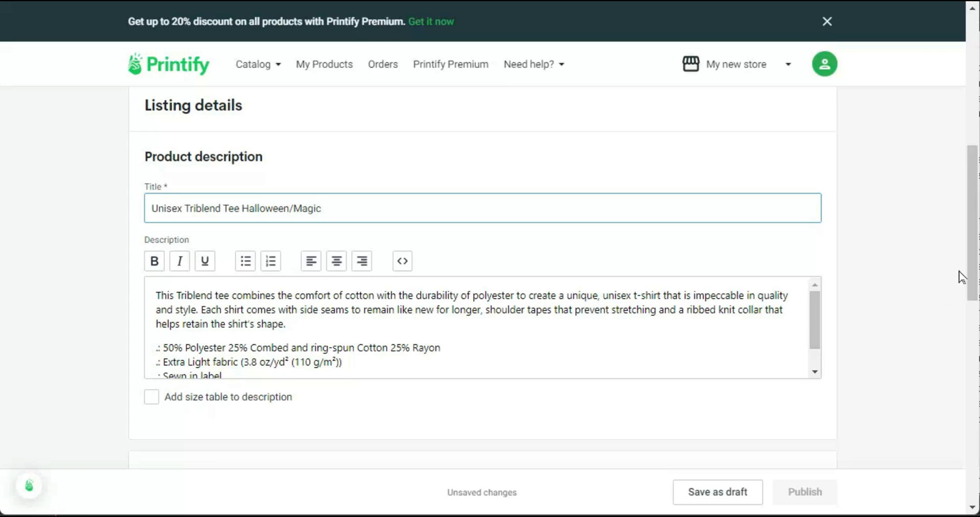
- Add the size table to the product description in imperial units
drag(971, 273, 972, 323)
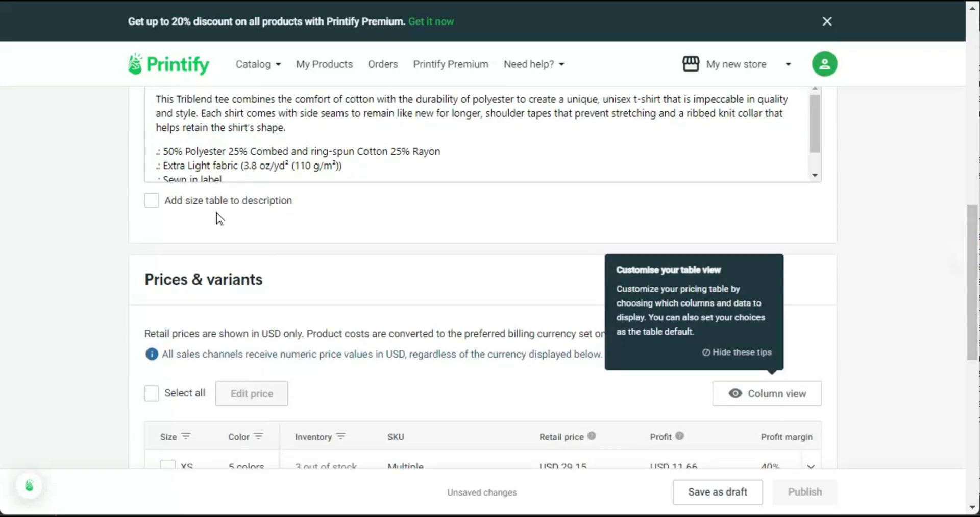
click(160, 200)
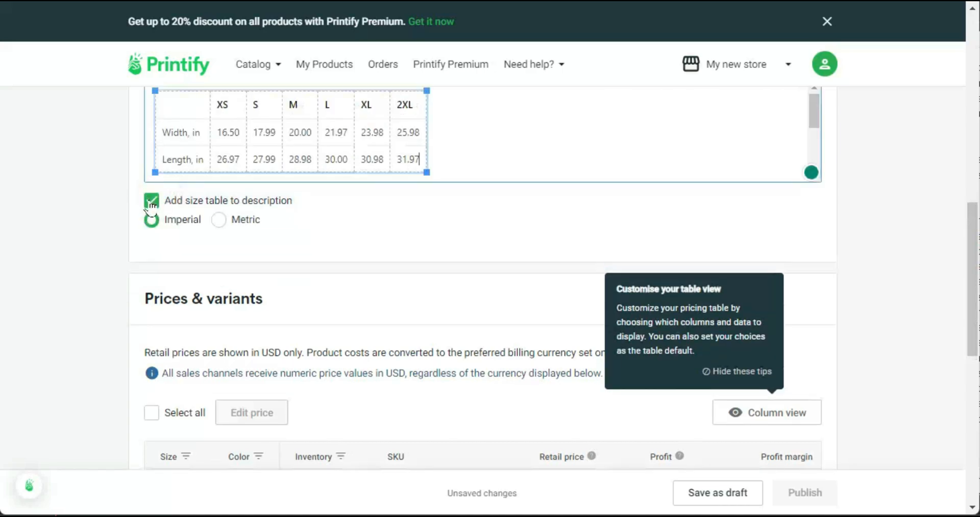
click(151, 220)
- Inspect the color variants of size S and select all size and color variants in the pricing table
drag(975, 302, 974, 260)
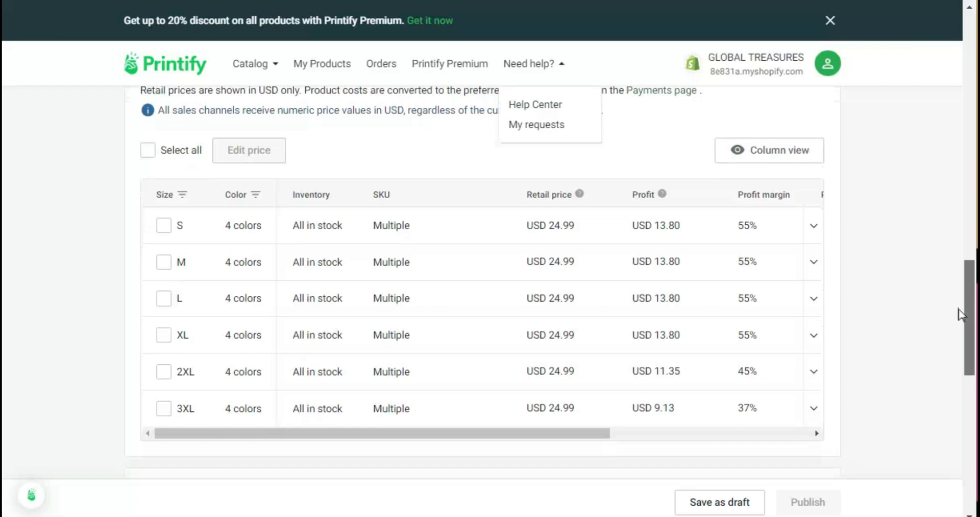
drag(971, 317, 971, 320)
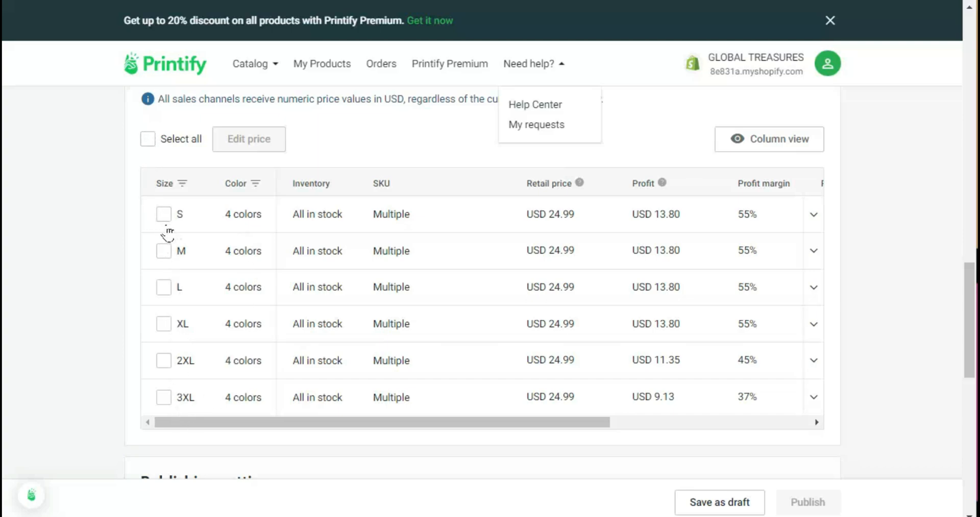
click(813, 214)
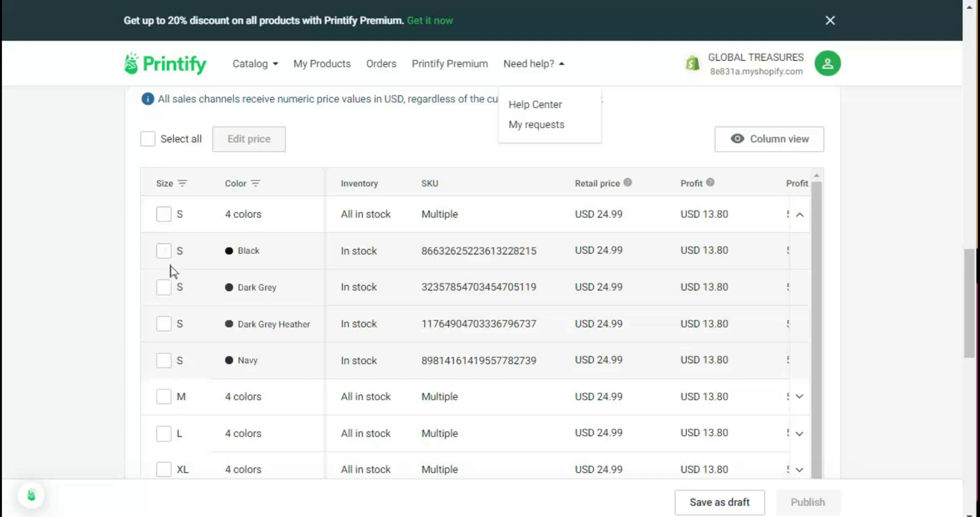
click(163, 251)
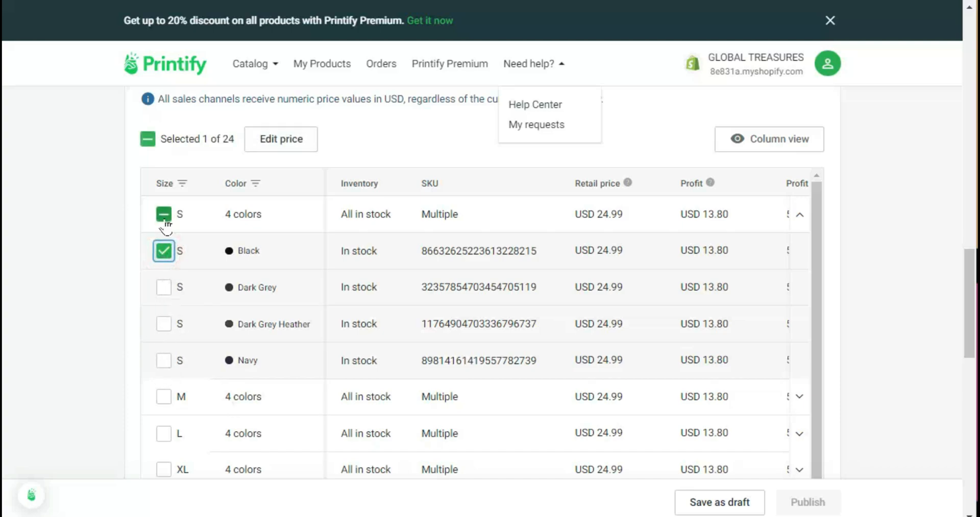
click(164, 214)
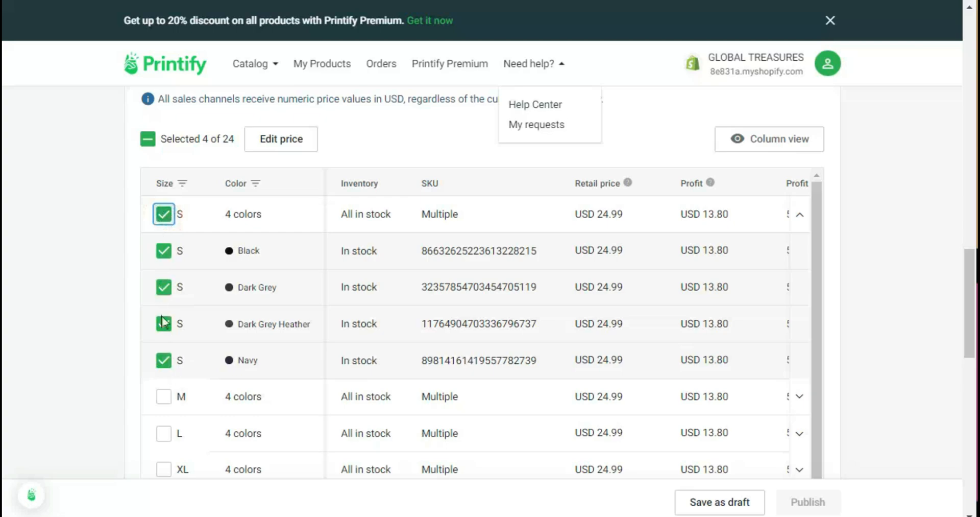
click(164, 214)
click(148, 138)
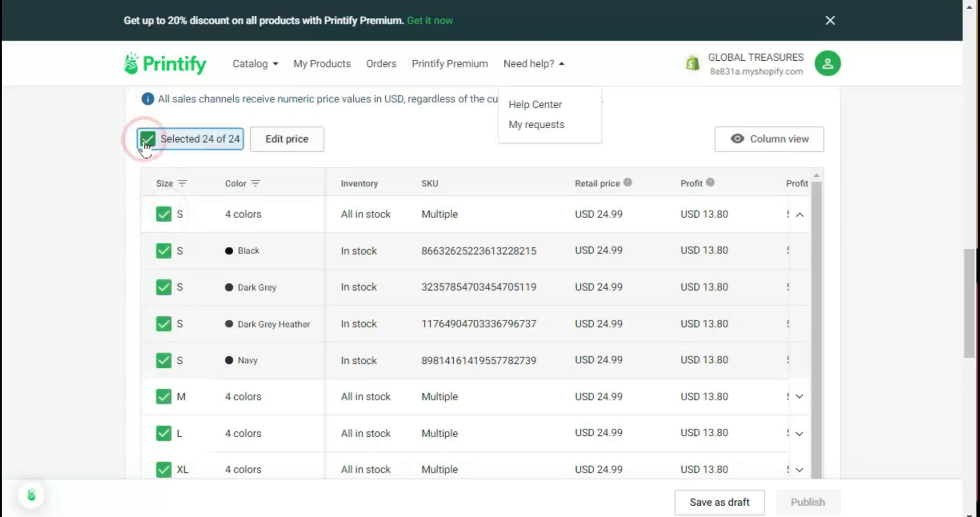
mouse_move(815, 228)
mouse_down()
mouse_move(823, 379)
mouse_move(813, 224)
mouse_up()
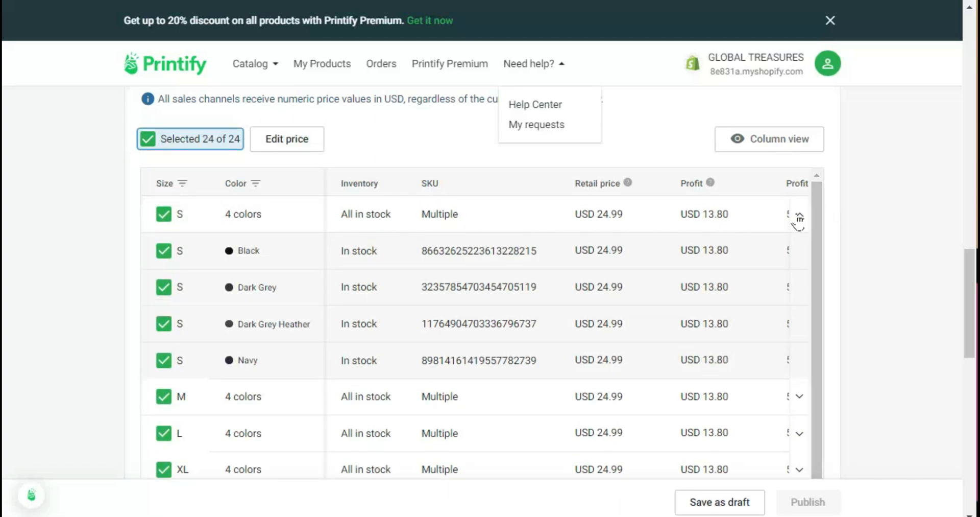
click(799, 217)
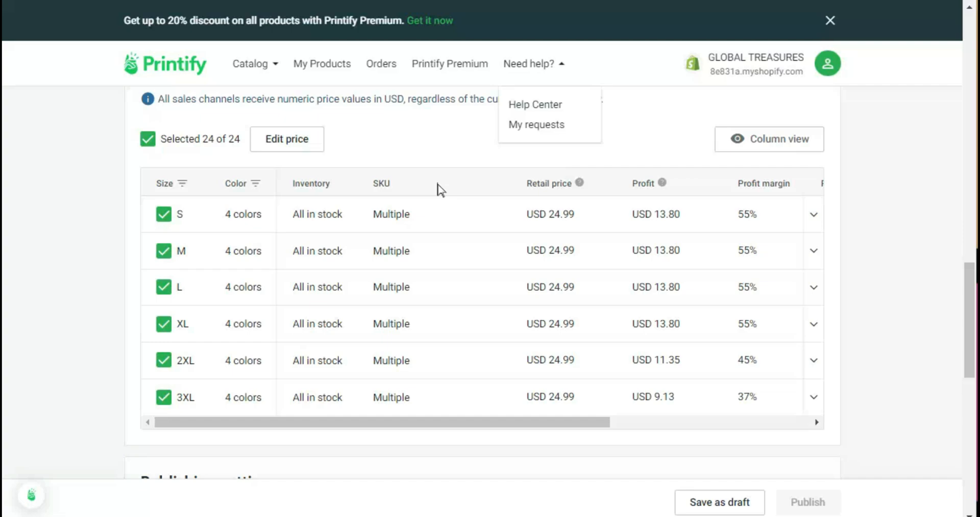
- Set the retail price of all selected variants to USD 24.99 and review their profit, production and shipping costs
drag(442, 422, 531, 423)
mouse_move(446, 185)
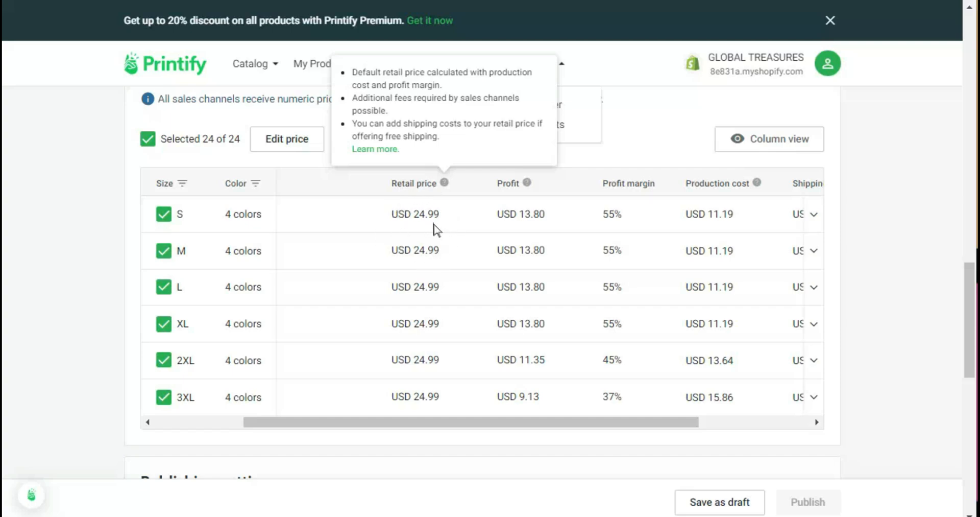
click(325, 182)
click(299, 144)
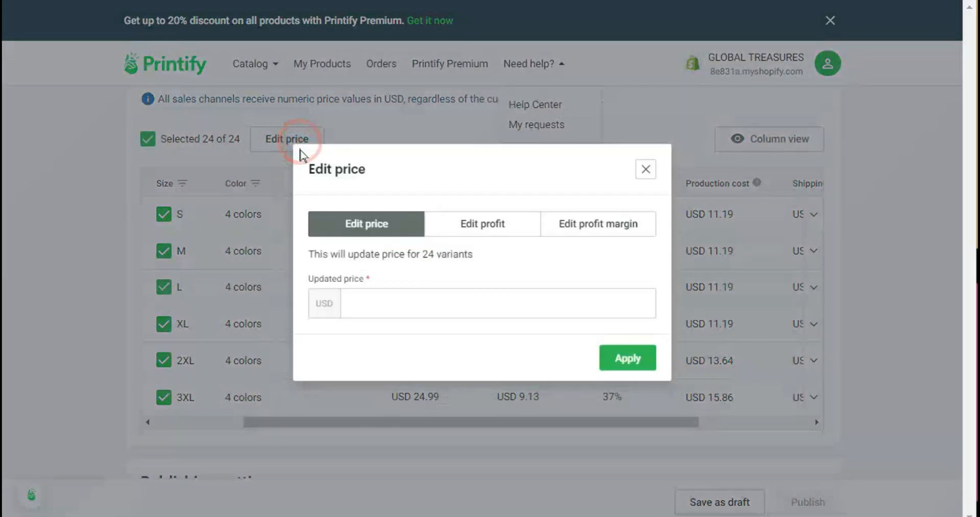
click(384, 303)
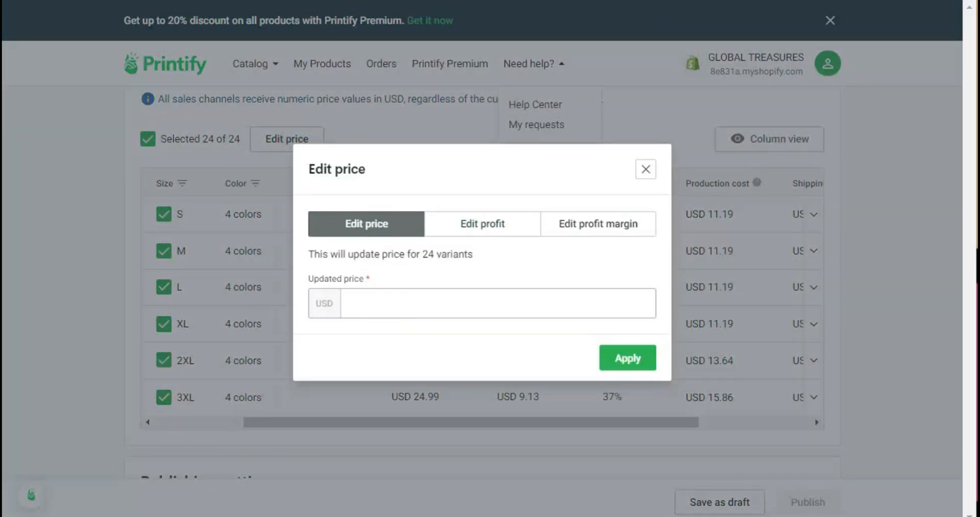
text(24.99)
key(Return)
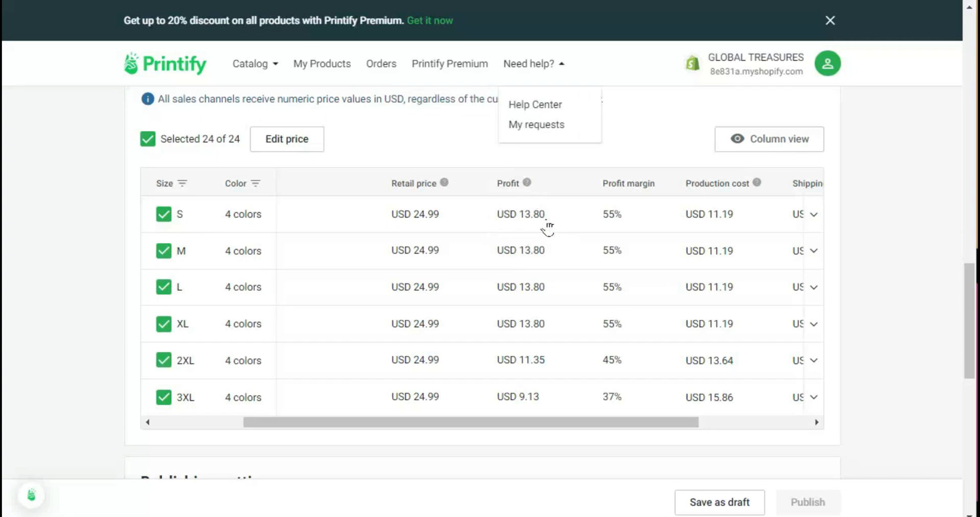
drag(572, 423, 705, 429)
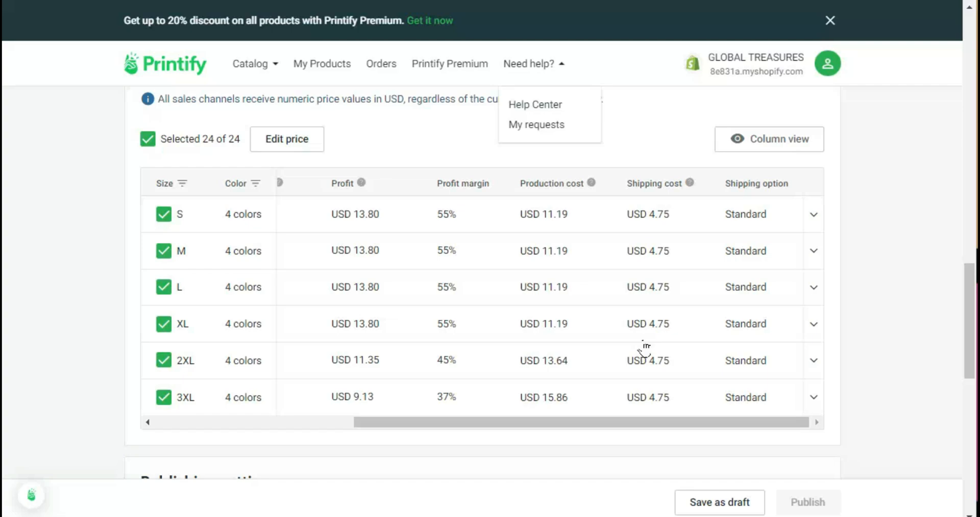
drag(632, 422, 572, 431)
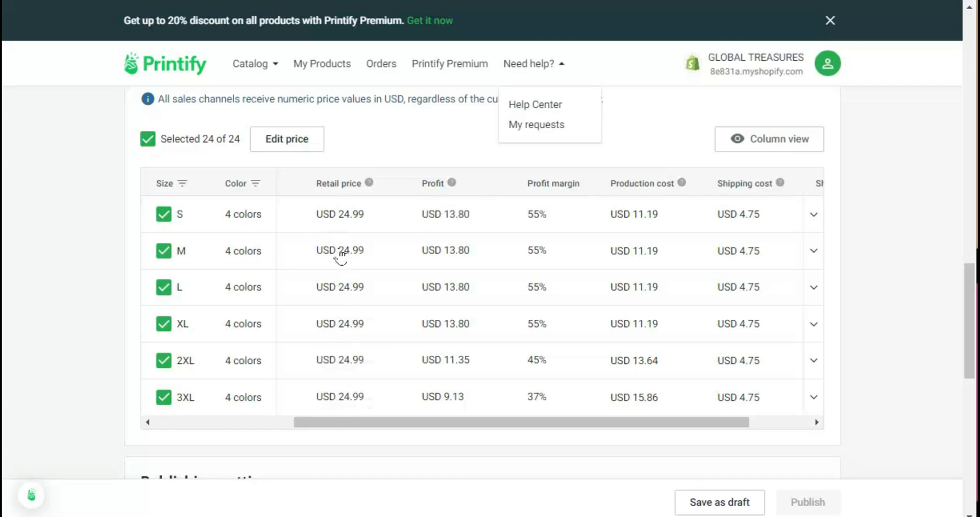
- Turn off Hide in store in the publishing settings and view the available Shopify categories
drag(975, 356, 975, 369)
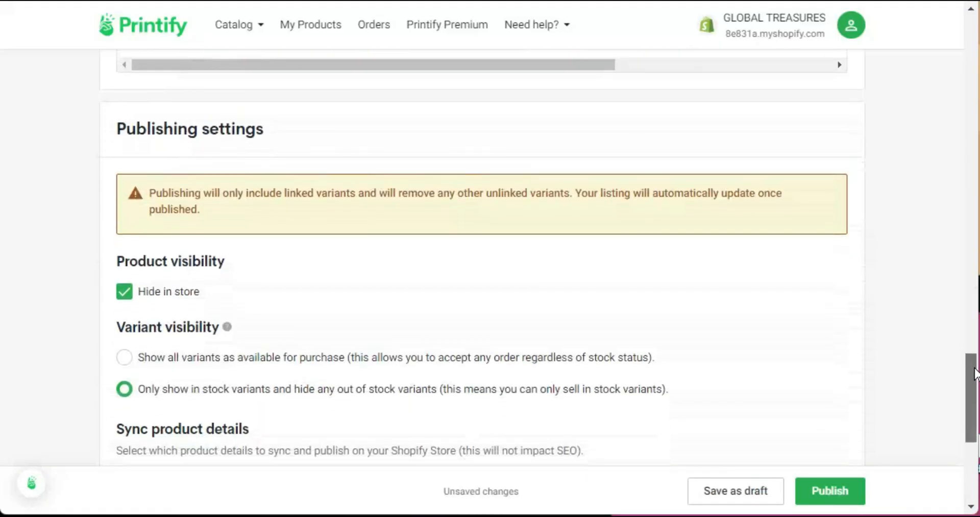
scroll(975, 373, down, 3)
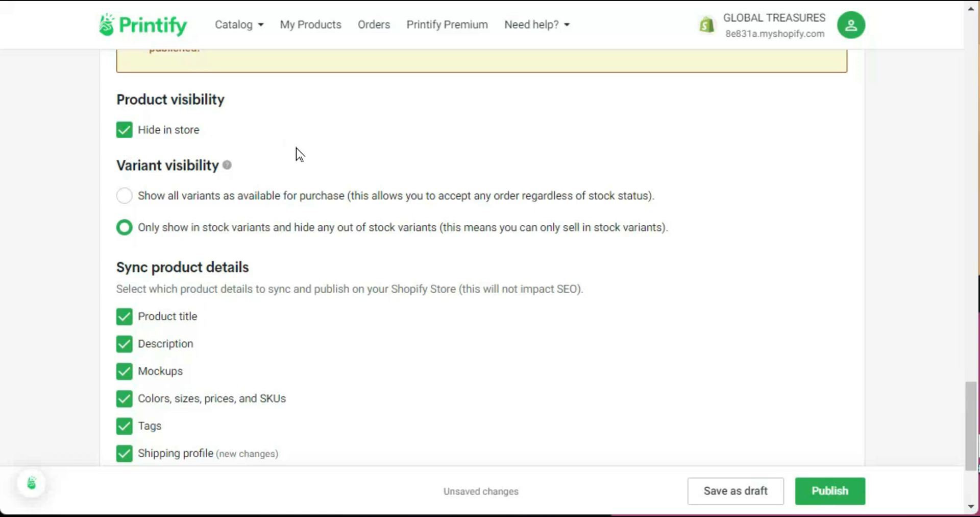
click(124, 130)
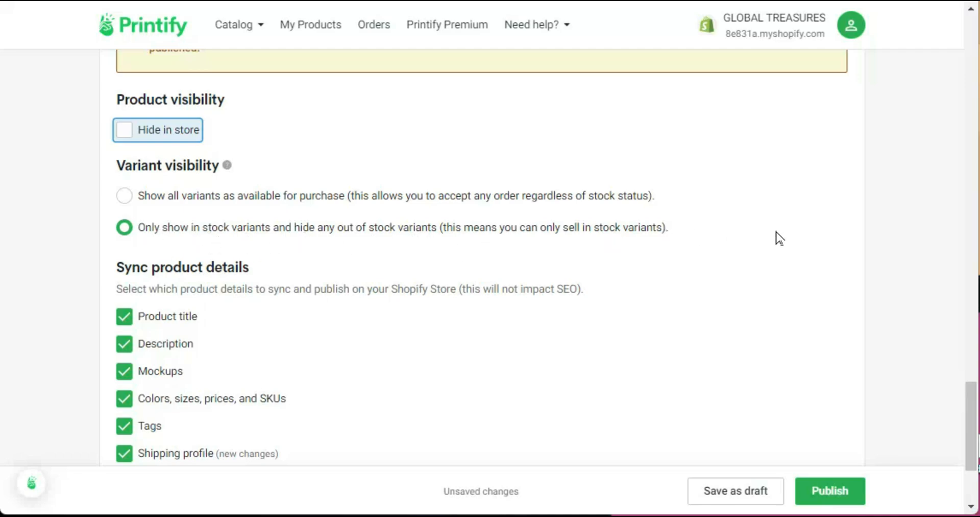
drag(970, 396, 972, 431)
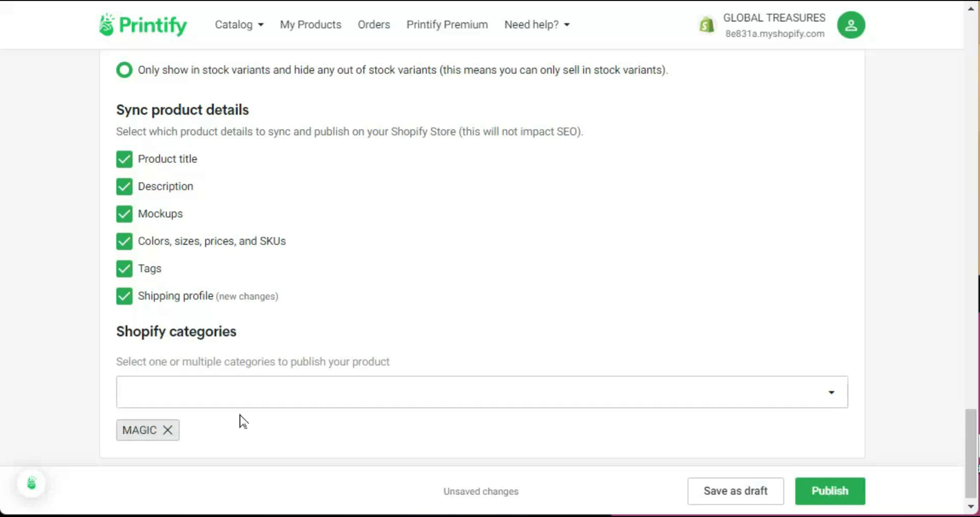
click(836, 396)
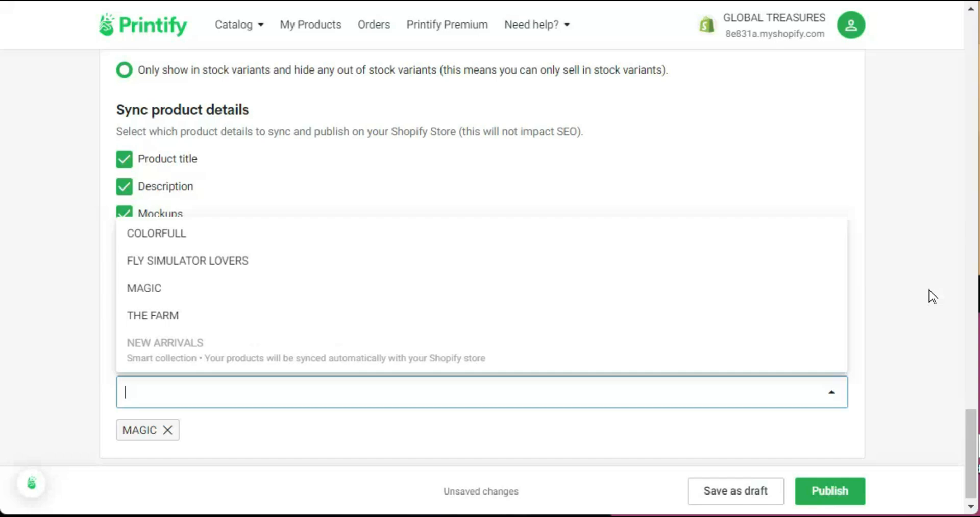
- Publish the product to the connected Shopify store and look through the store's product list
click(831, 490)
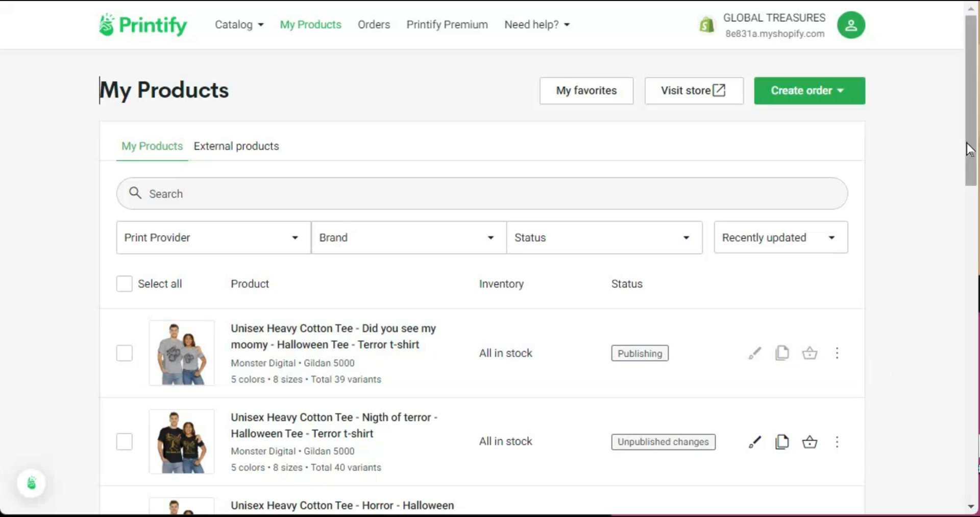
drag(967, 144, 964, 490)
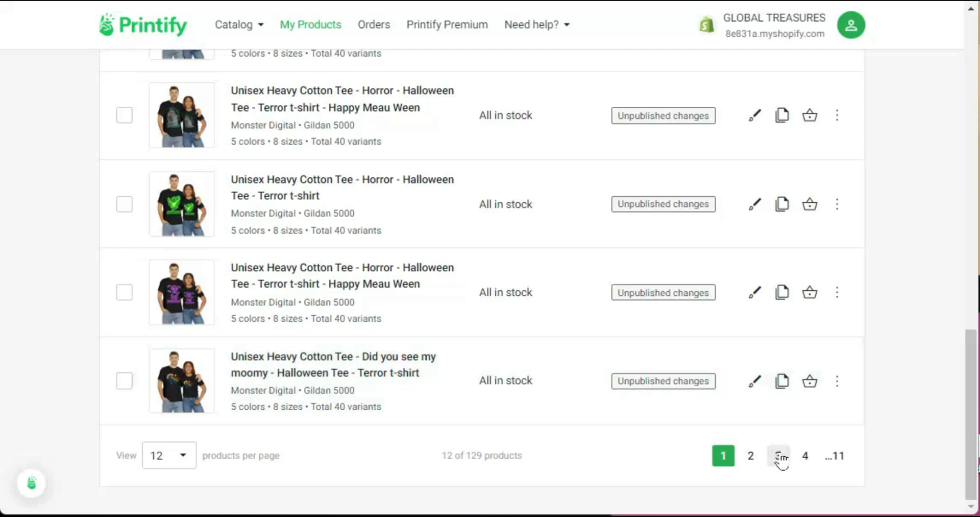
drag(973, 433, 957, 92)
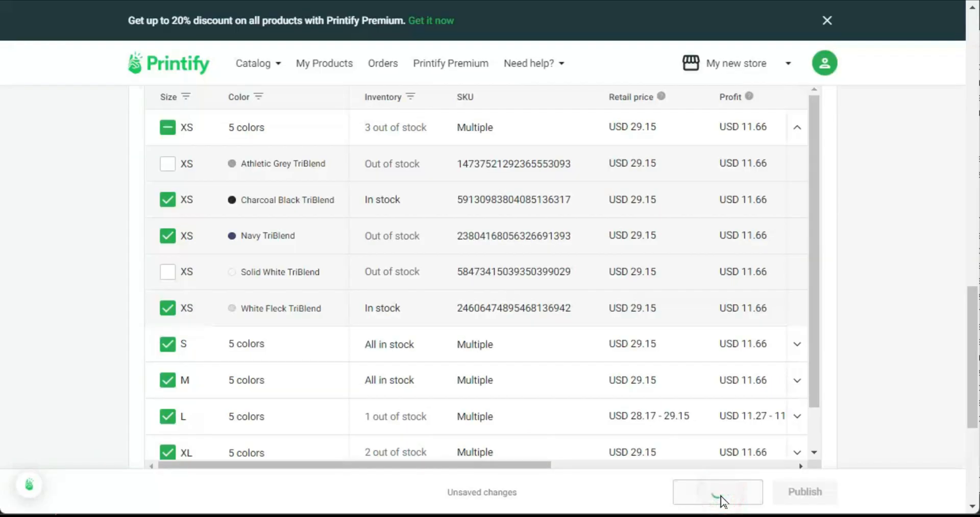
- Save the Unisex Triblend Tee listing as a draft and translate the My Products page into Spanish
click(722, 498)
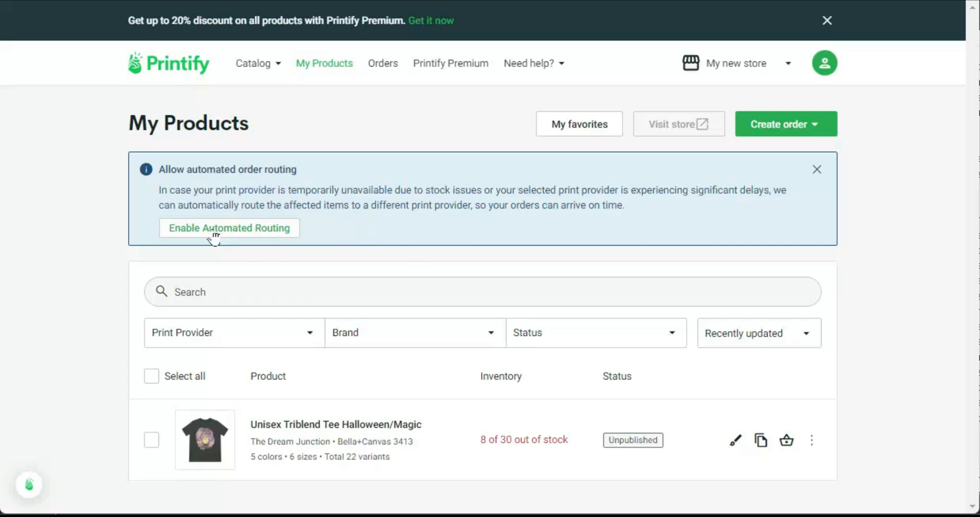
right_click(390, 179)
click(488, 384)
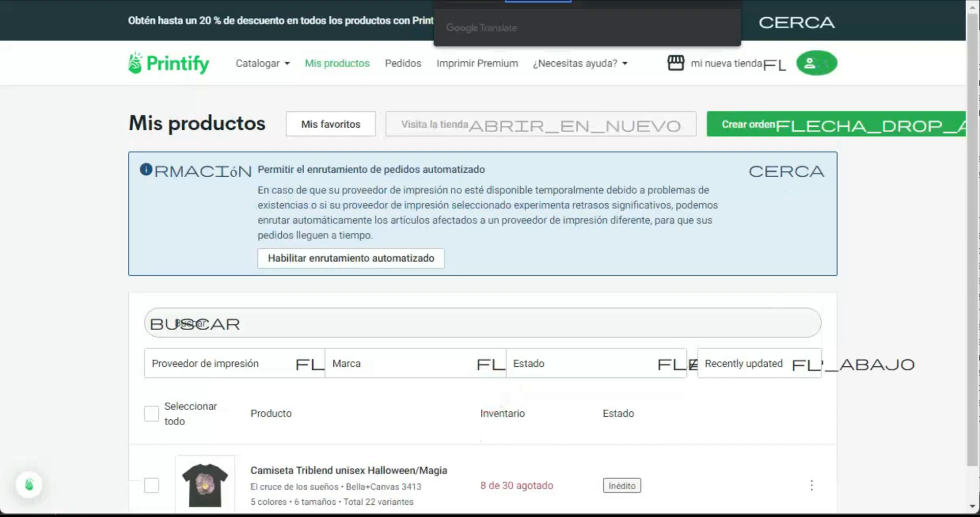
- Open the automated order routing settings from the notice and read how order routing works
drag(302, 169, 528, 173)
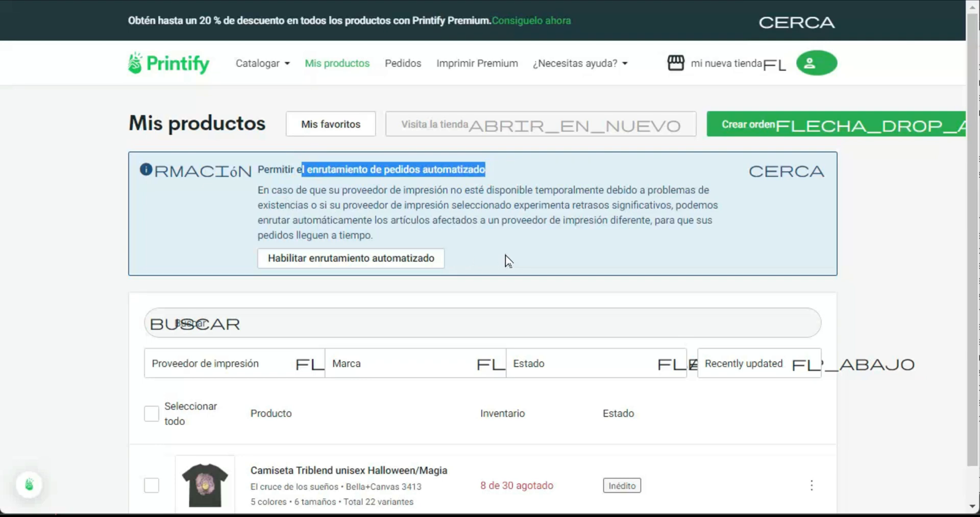
click(360, 258)
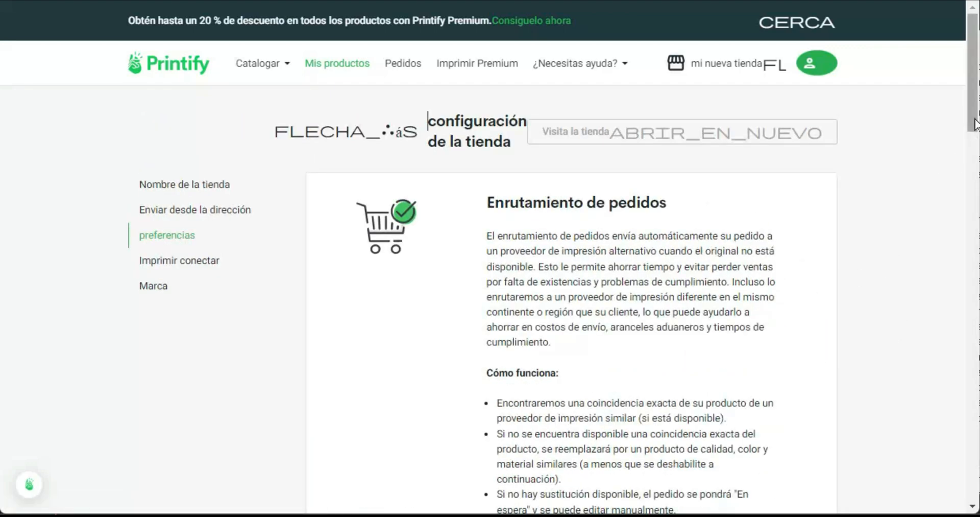
drag(974, 74, 976, 139)
drag(715, 115, 807, 264)
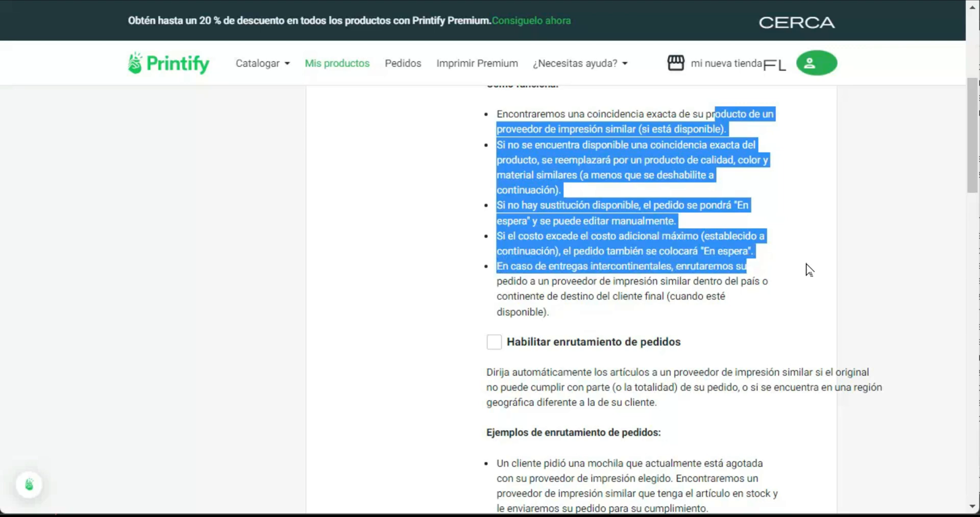
- Enable order routing (Habilitar enrutamiento de pedidos) and read through its rules and examples
drag(808, 269, 805, 307)
key(Down)
key(Down)
key(Down)
key(Down)
key(Down)
key(Down)
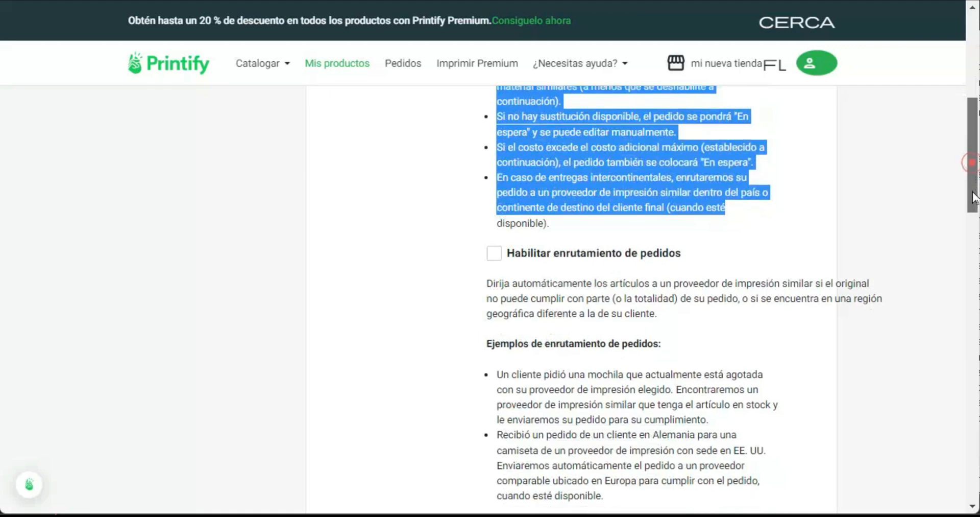
click(493, 208)
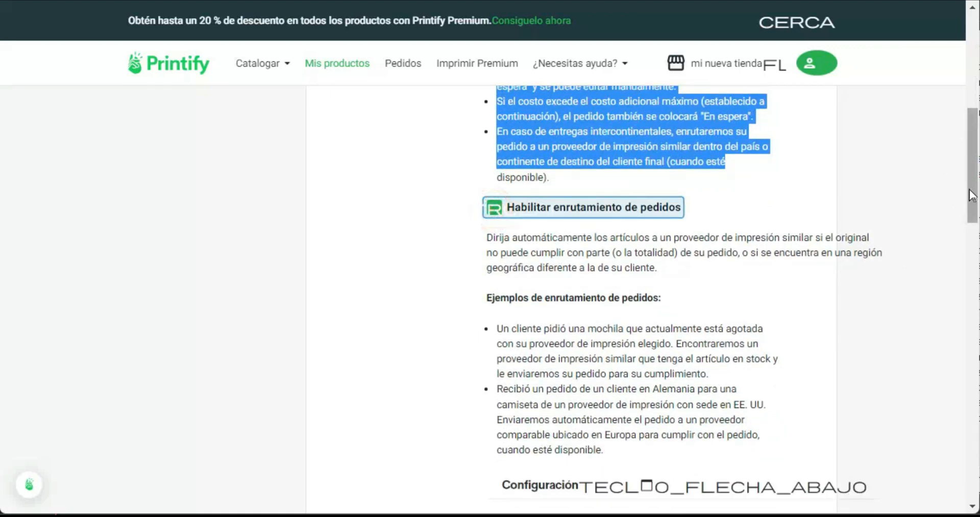
drag(973, 188, 974, 226)
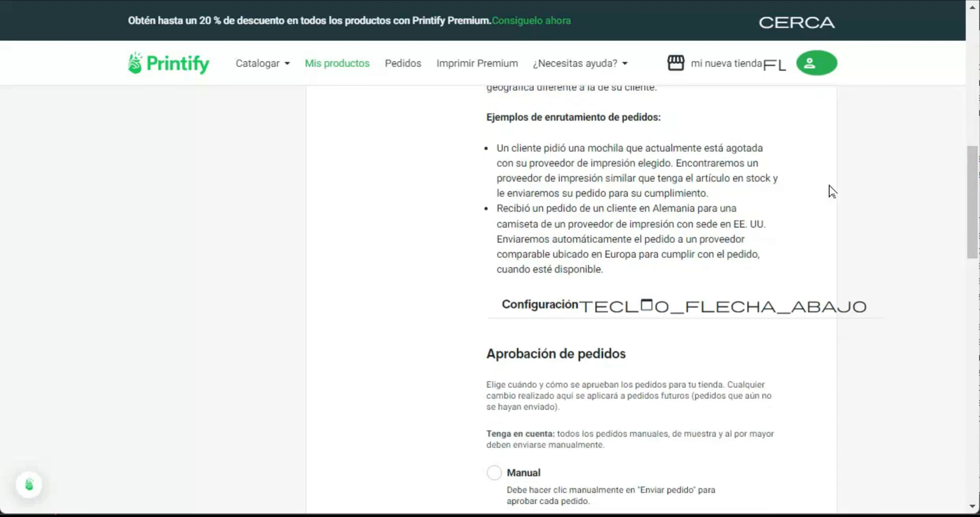
drag(454, 146, 786, 272)
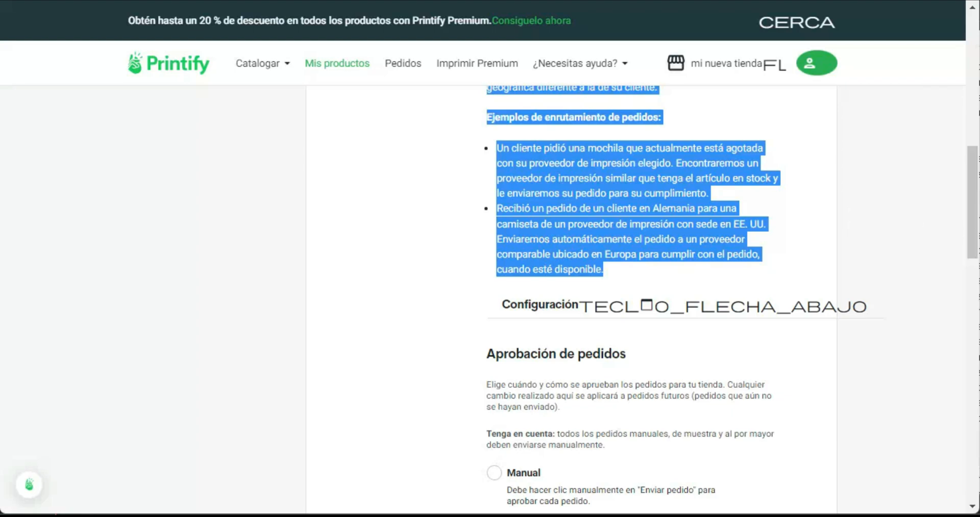
- Set order approval to automatic at a set time (Automáticamente, Establecer hora), after trying the 1-hour option
drag(974, 219, 976, 270)
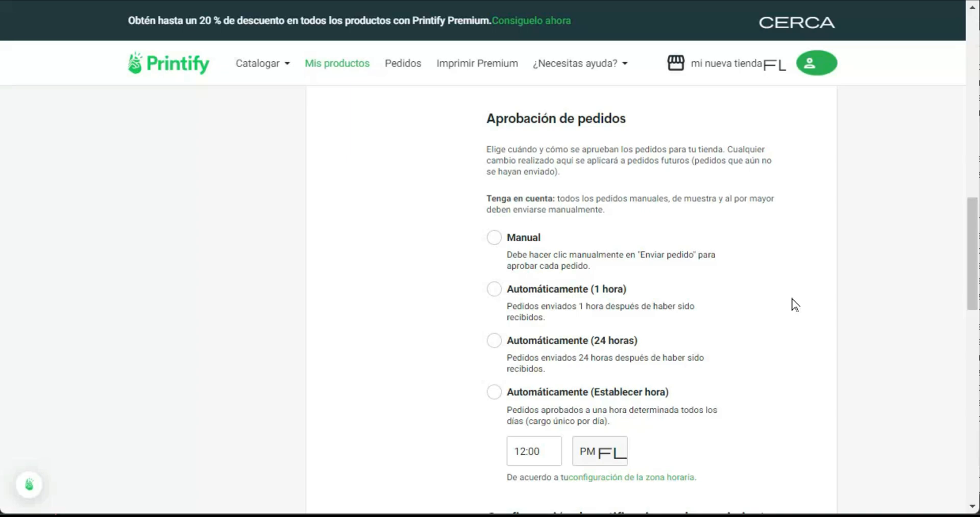
click(495, 289)
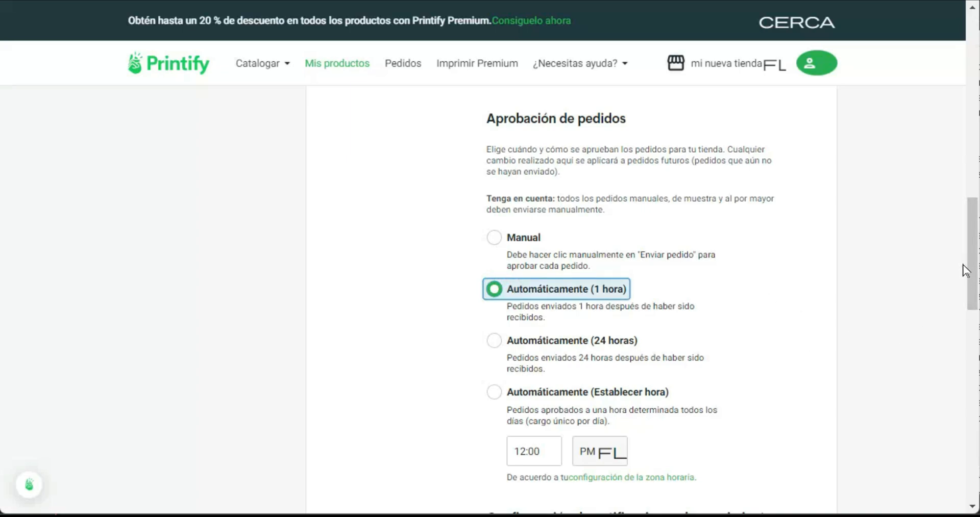
drag(971, 264, 976, 299)
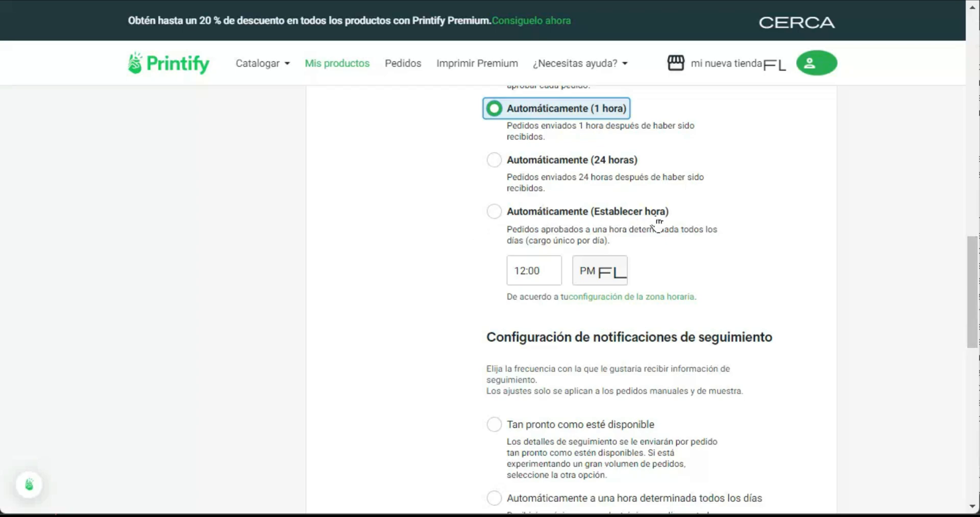
click(492, 214)
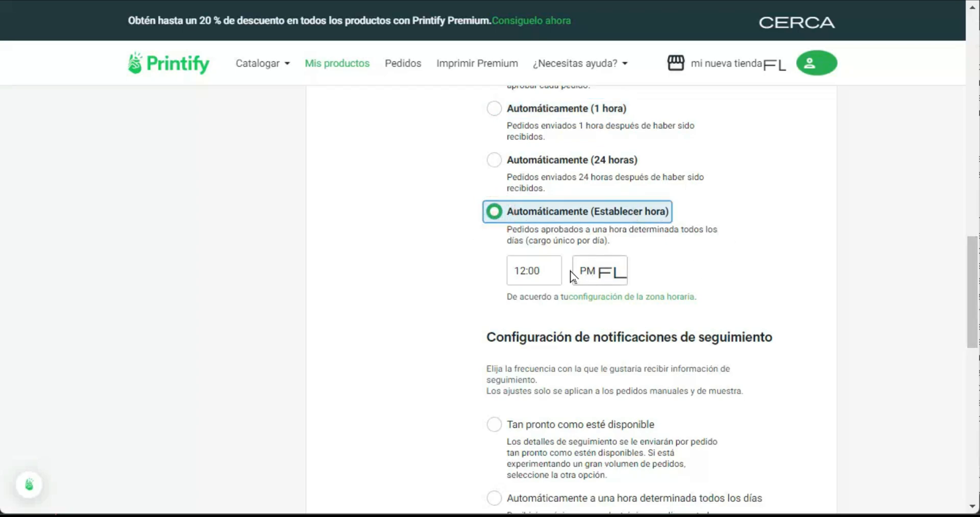
- Set the daily automatic order approval time to 07:00
click(543, 270)
drag(543, 271, 502, 276)
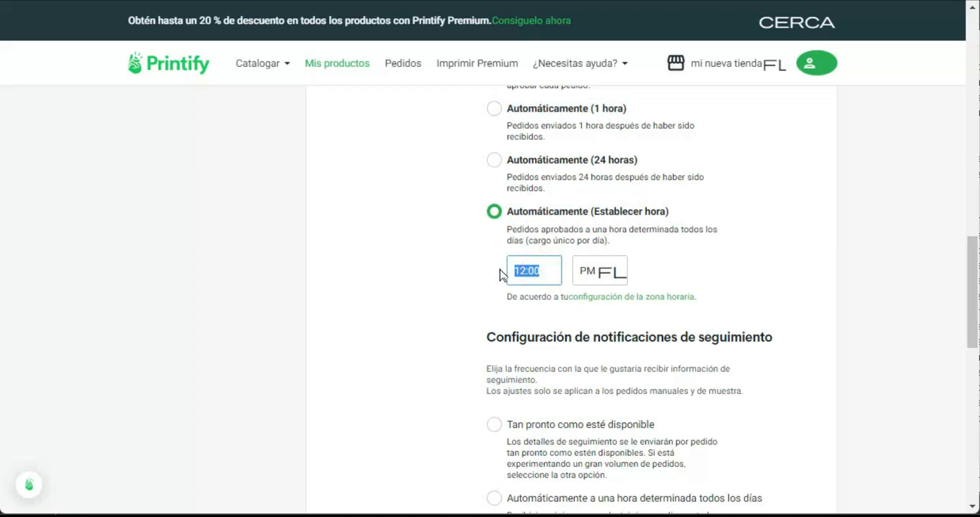
text(109)
key(BackSpace)
key(BackSpace)
key(BackSpace)
text(9)
key(BackSpace)
key(BackSpace)
text(07:00)
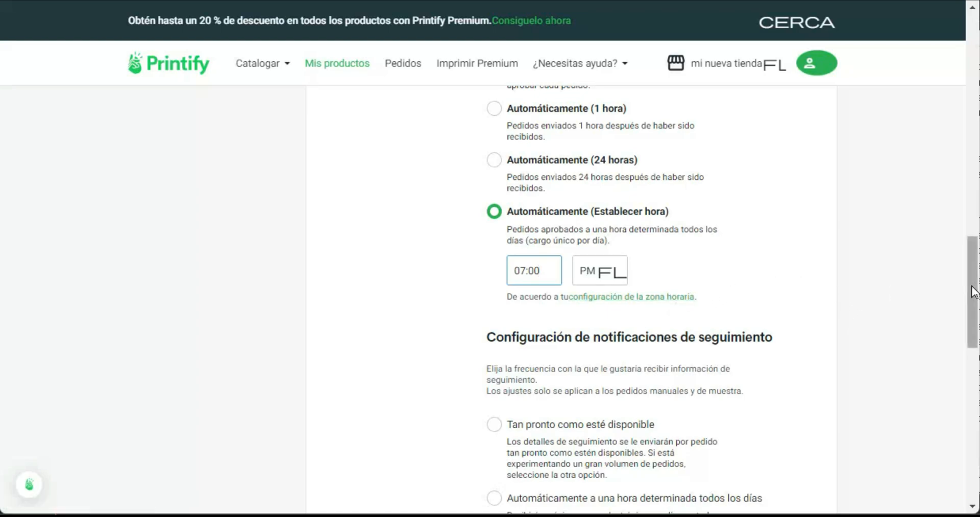
- Set tracking notifications to as soon as available and delayed orders to go to production automatically, saving the preferences
scroll(973, 293, down, 4)
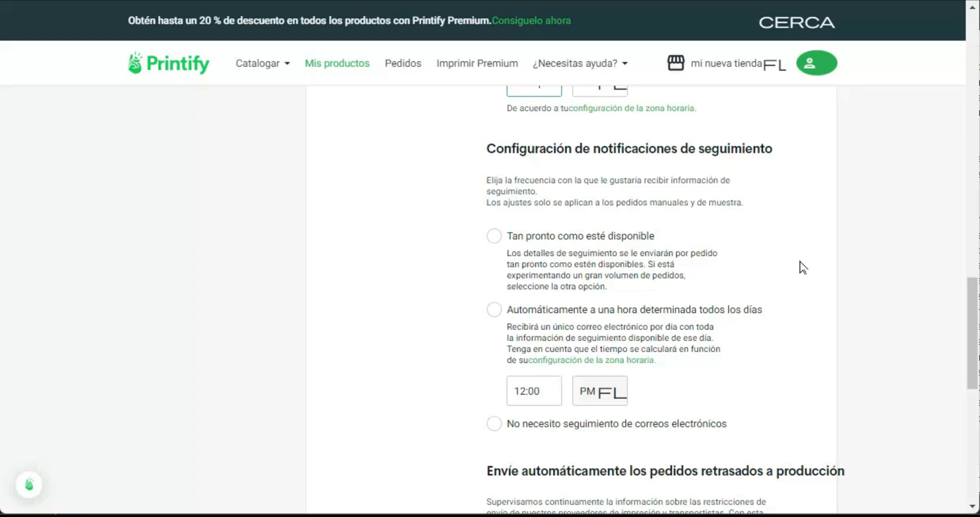
click(518, 233)
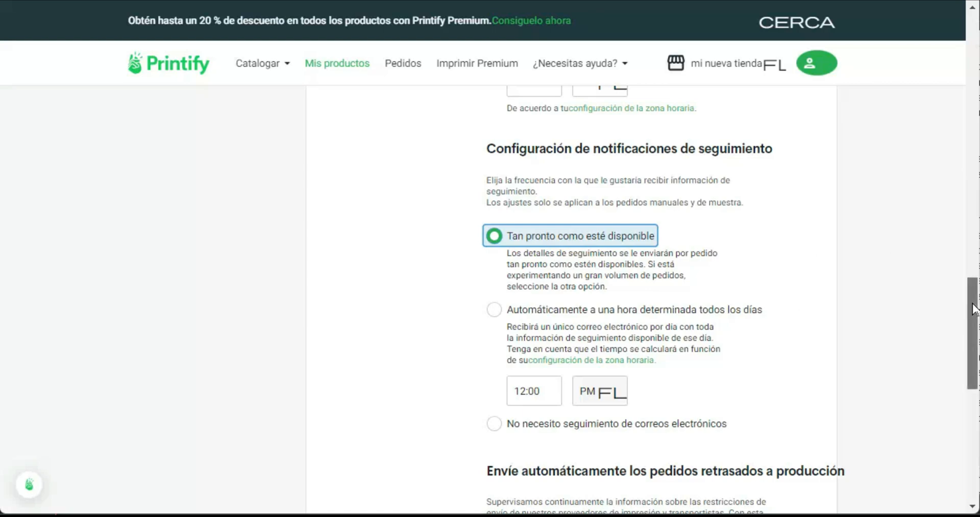
drag(965, 314, 976, 409)
click(500, 245)
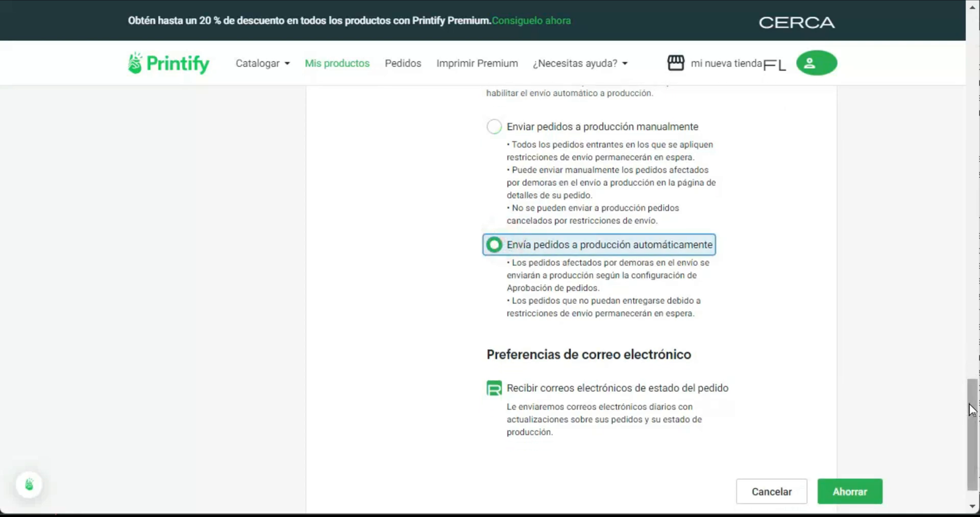
drag(973, 408, 974, 446)
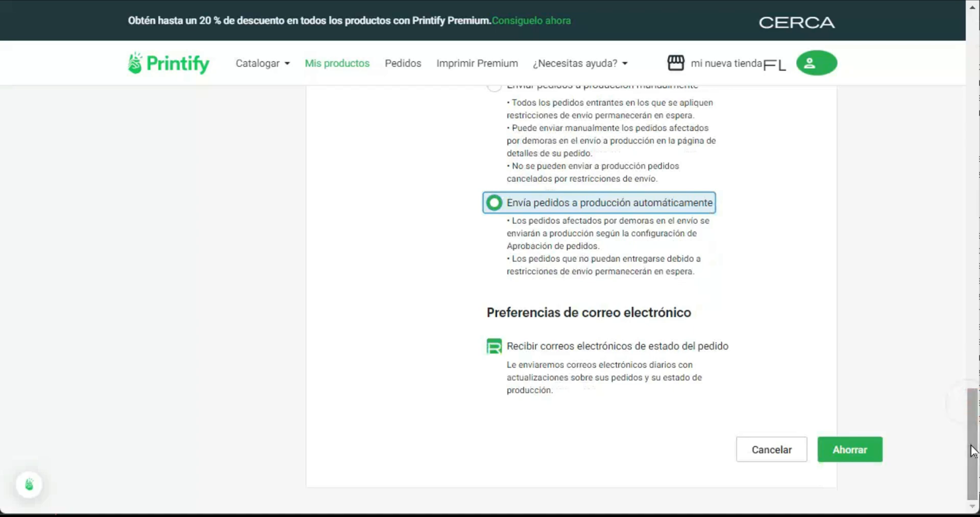
click(861, 460)
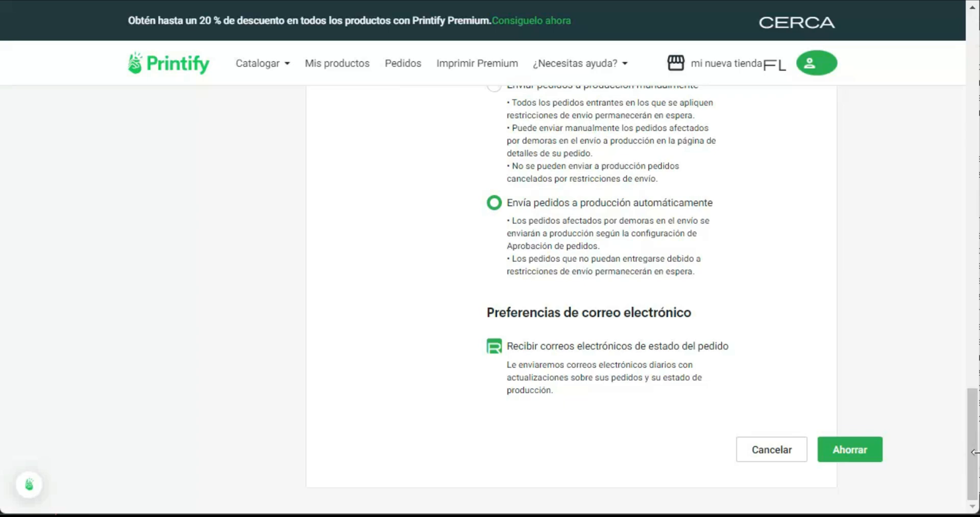
- Open the Imprimir conectar section of the store settings
drag(973, 451, 935, 72)
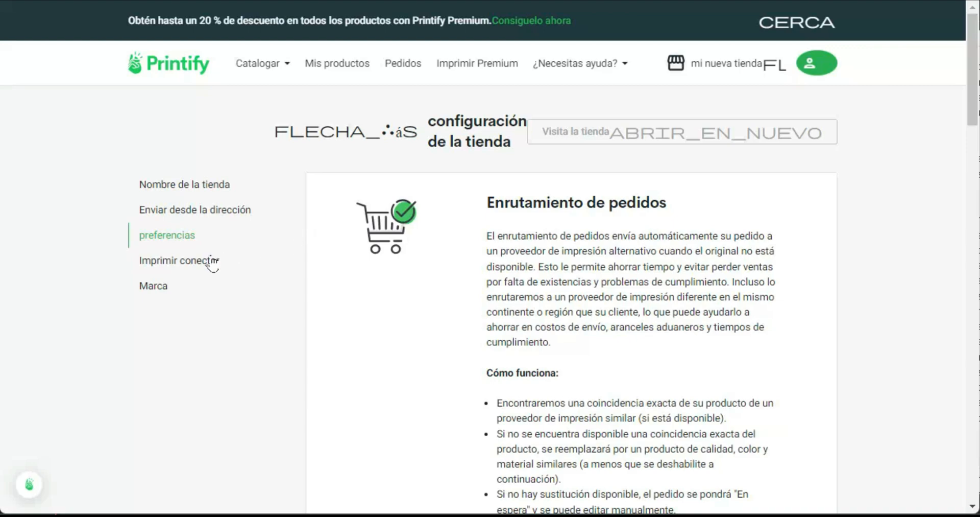
click(174, 258)
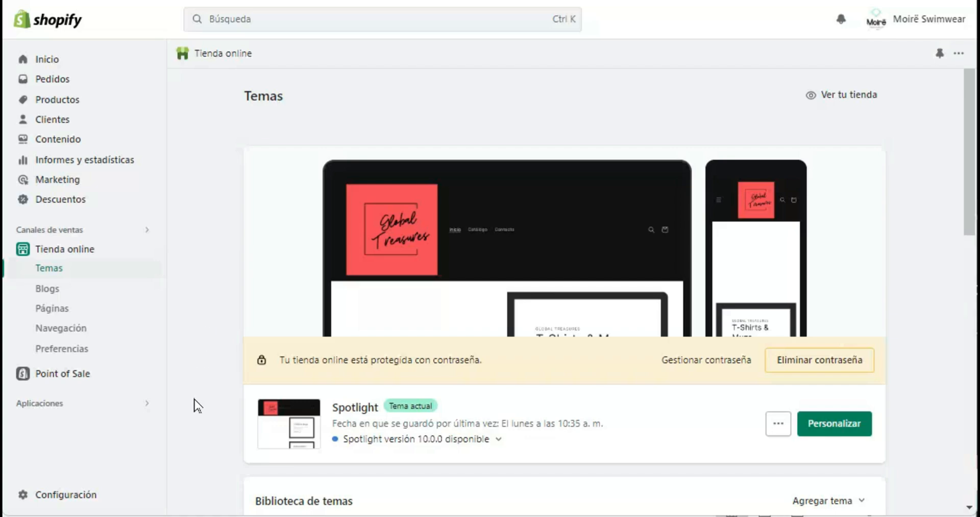
- Switch to the Shopify admin and open the General shipping rates profile in the shipping and delivery settings
click(62, 497)
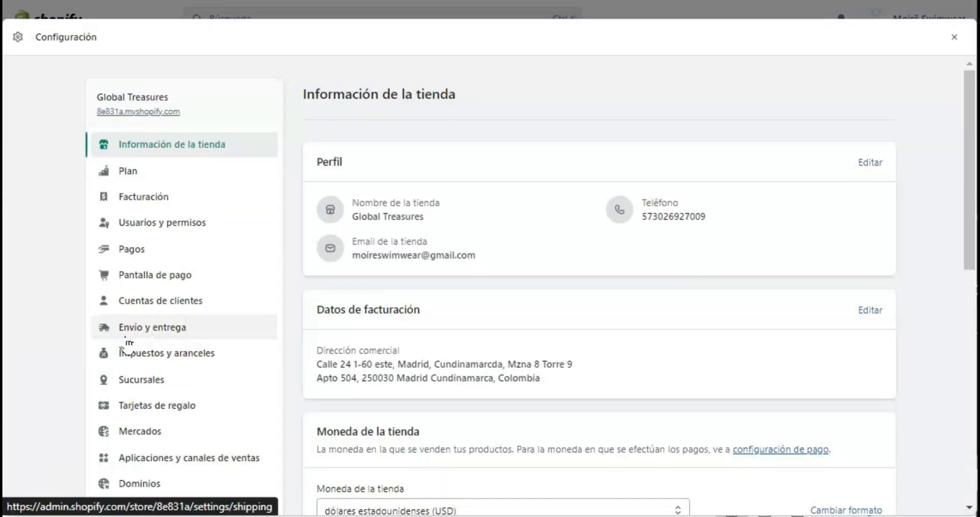
click(122, 331)
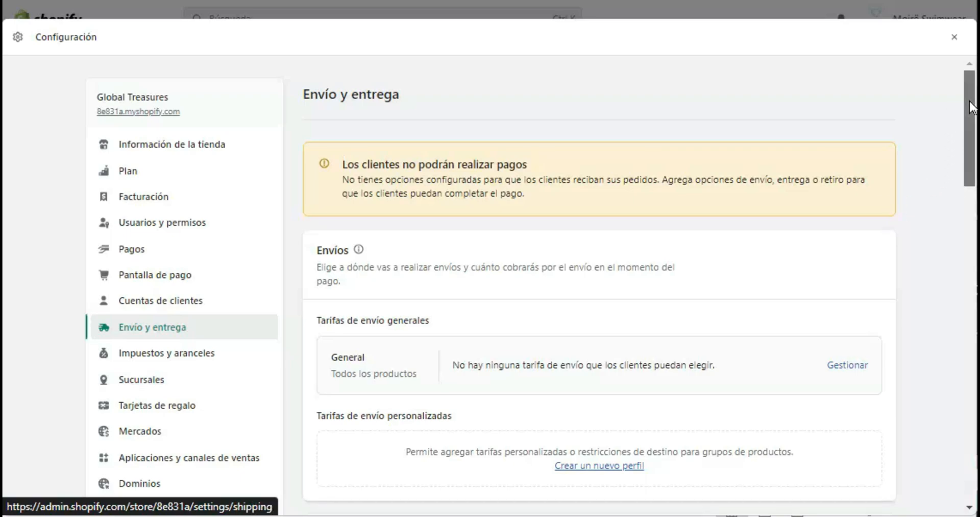
scroll(960, 96, down, 20)
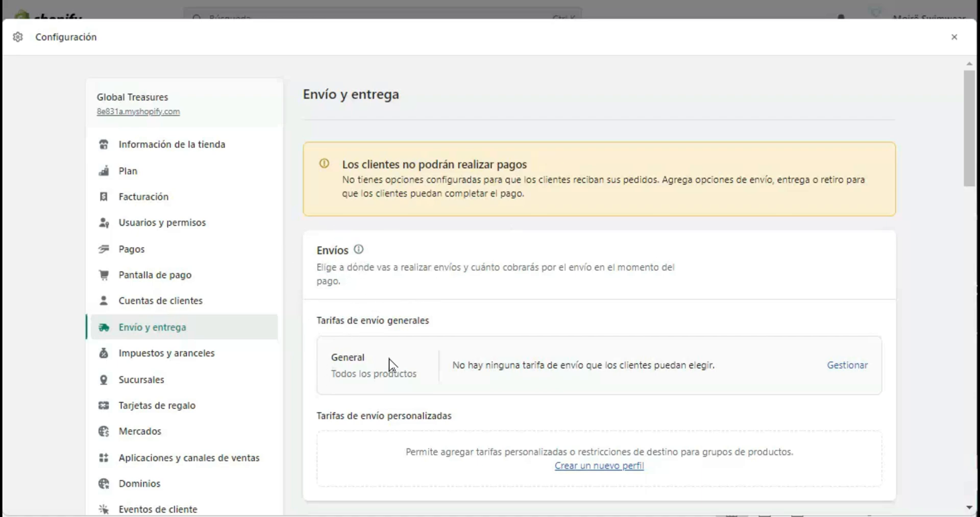
click(844, 365)
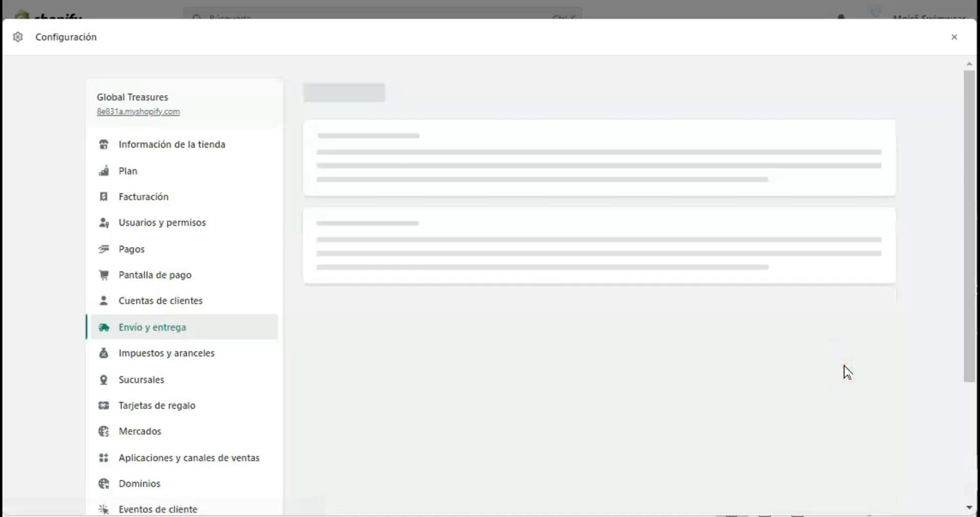
- Add Printify as a shipping origin in the General shipping profile
drag(969, 99, 972, 322)
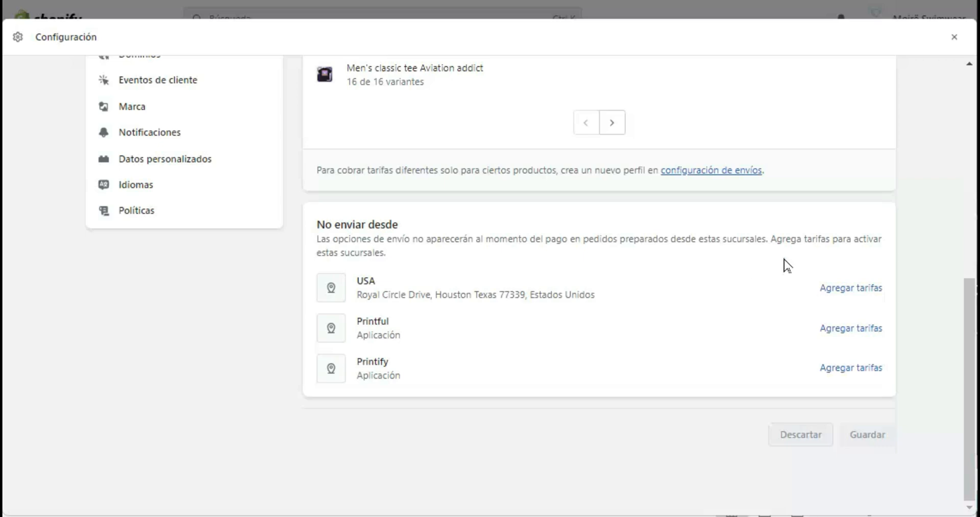
click(855, 378)
click(675, 313)
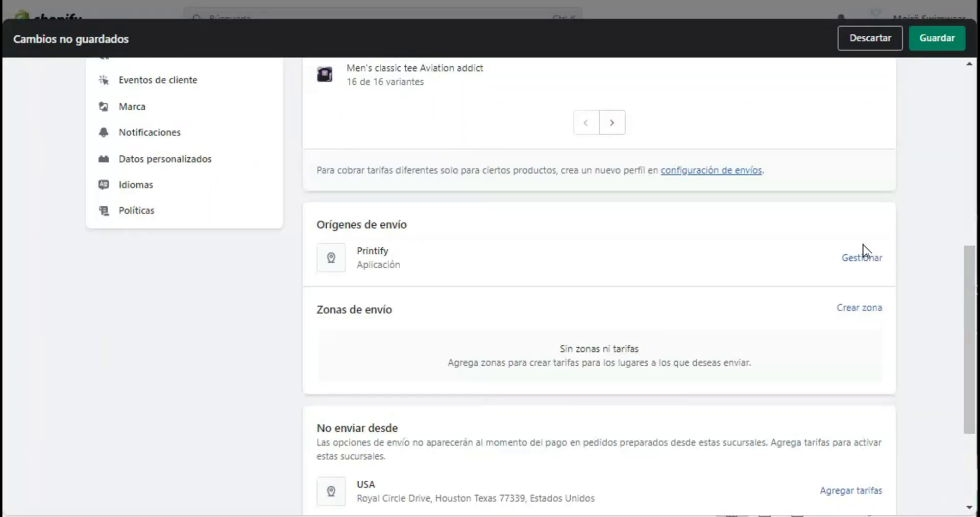
- Create a shipping zone named ESTADOS UNIDOS for the Printify origin, covering all of Estados Unidos
click(862, 314)
click(848, 308)
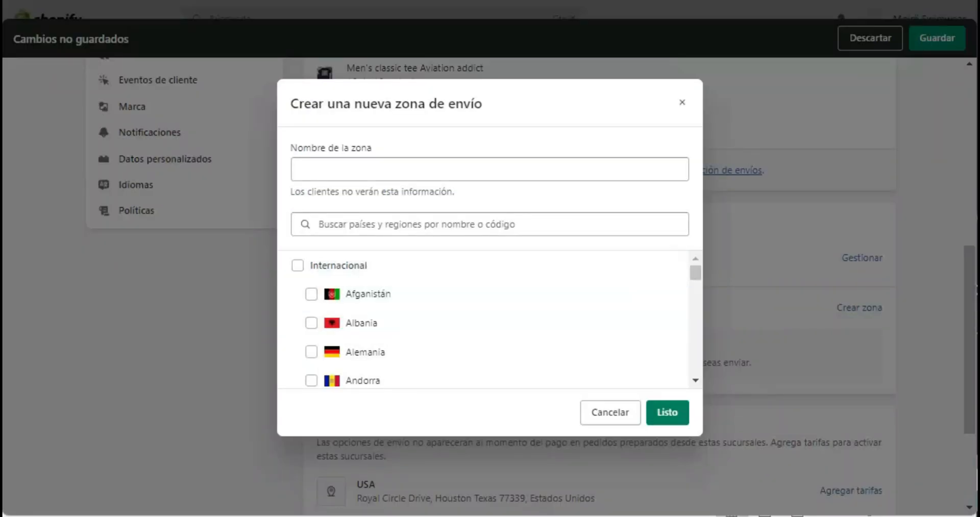
click(375, 164)
text(ES)
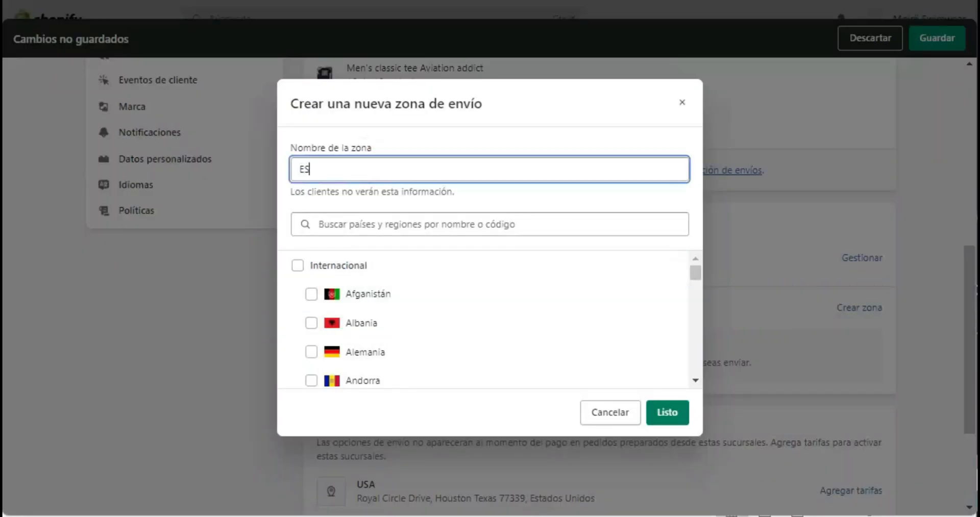
text(TADOS UNIDOS)
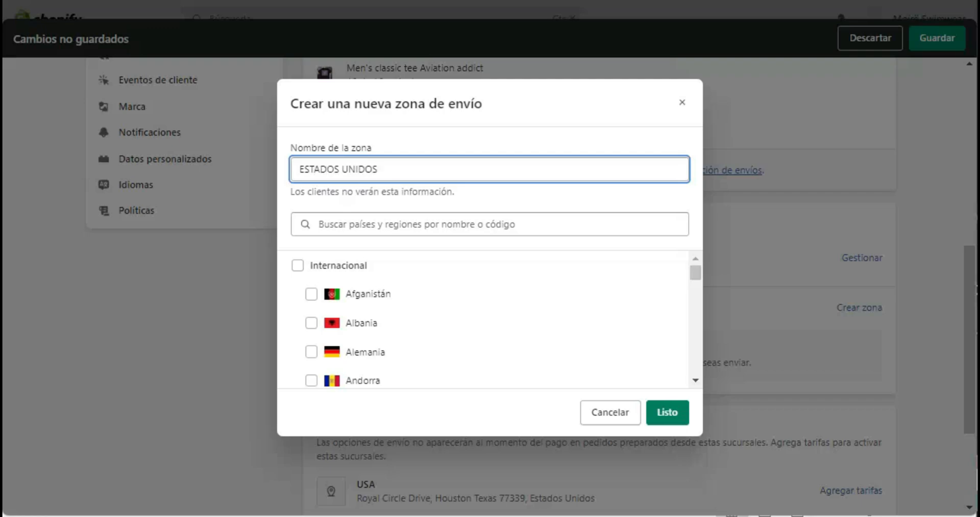
click(376, 224)
text(Es)
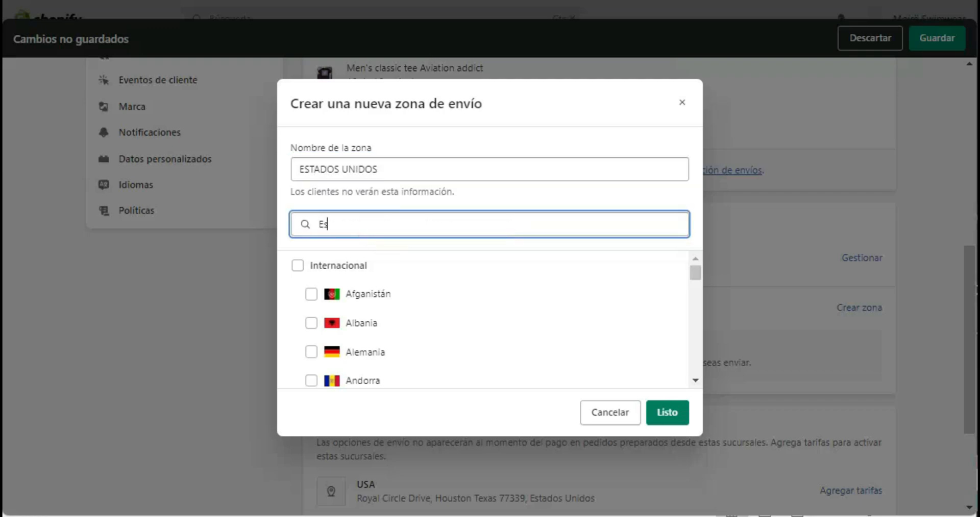
text(tados Unidos)
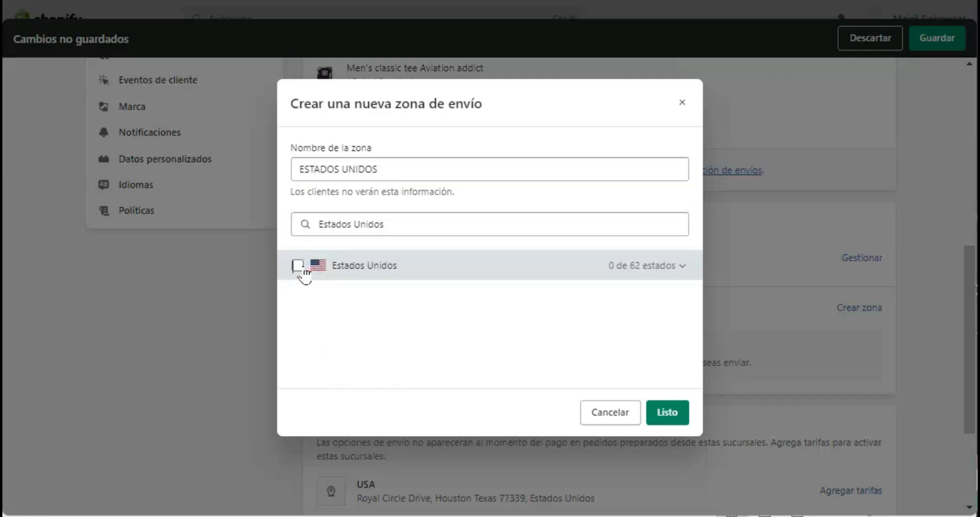
click(298, 265)
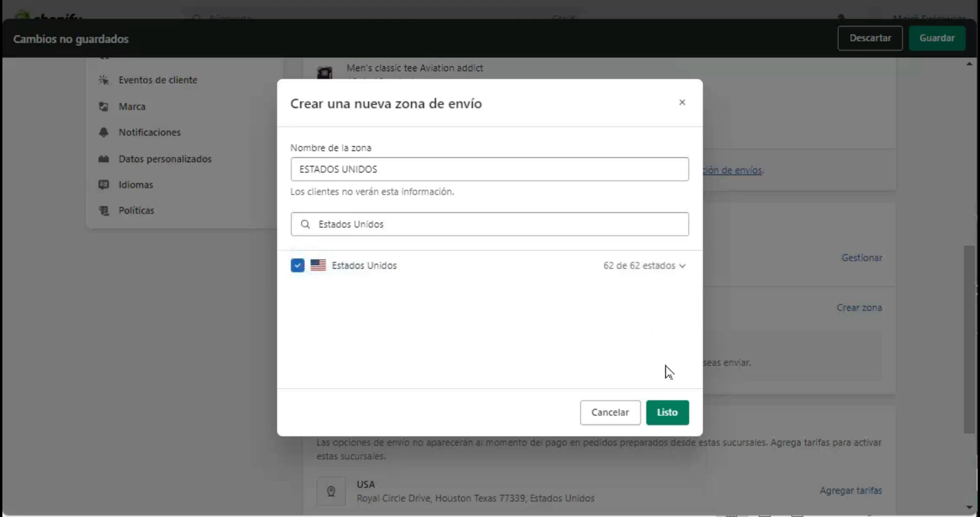
click(668, 412)
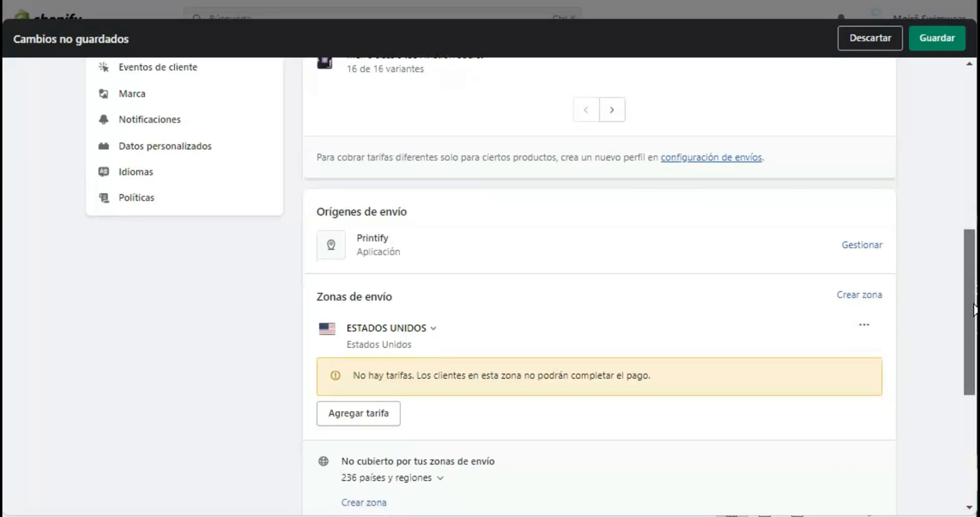
- Start adding a shipping rate to the ESTADOS UNIDOS zone
scroll(332, 408, down, 1)
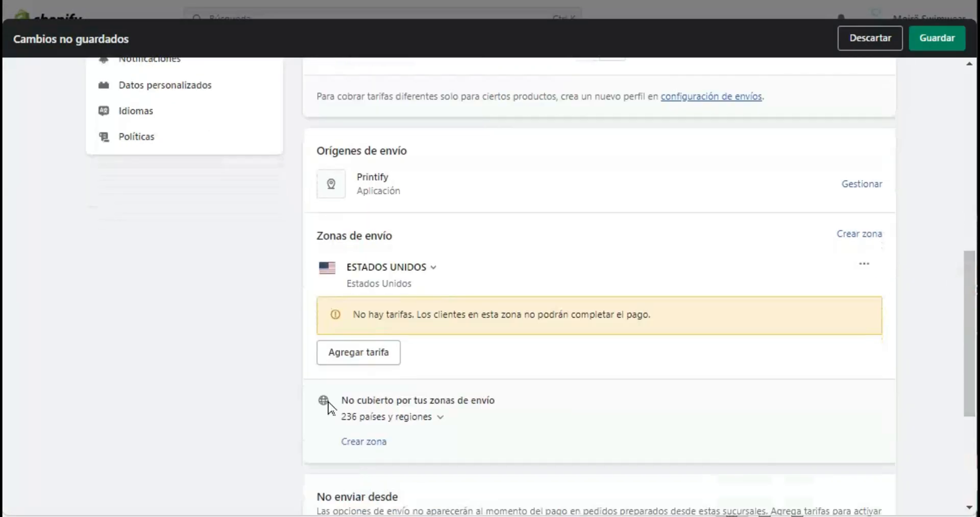
click(350, 357)
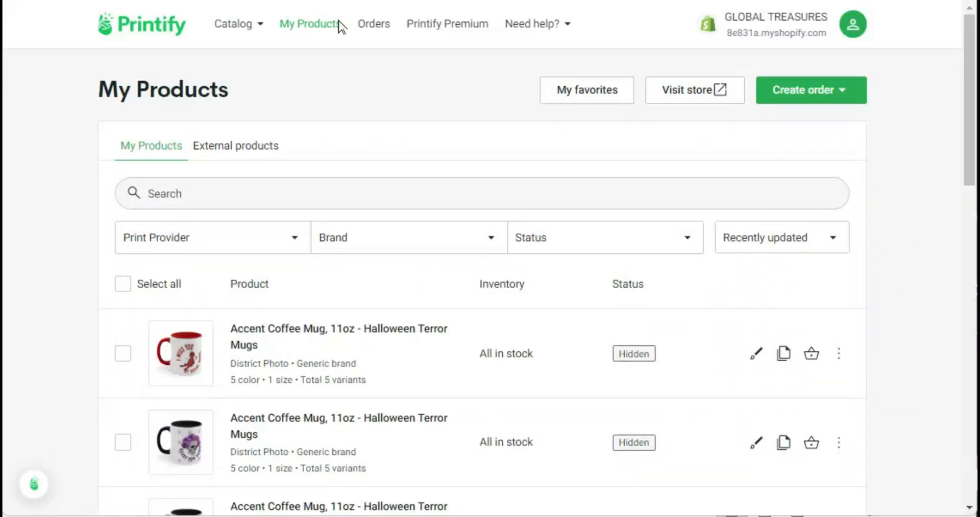
- Switch to Printify and browse the men's T-shirts in the catalog
click(233, 24)
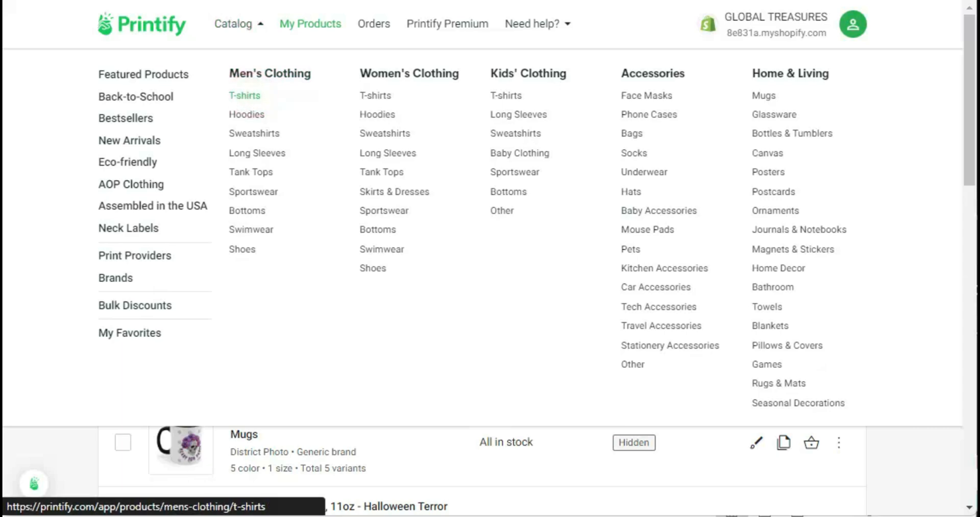
click(244, 95)
scroll(972, 76, down, 1)
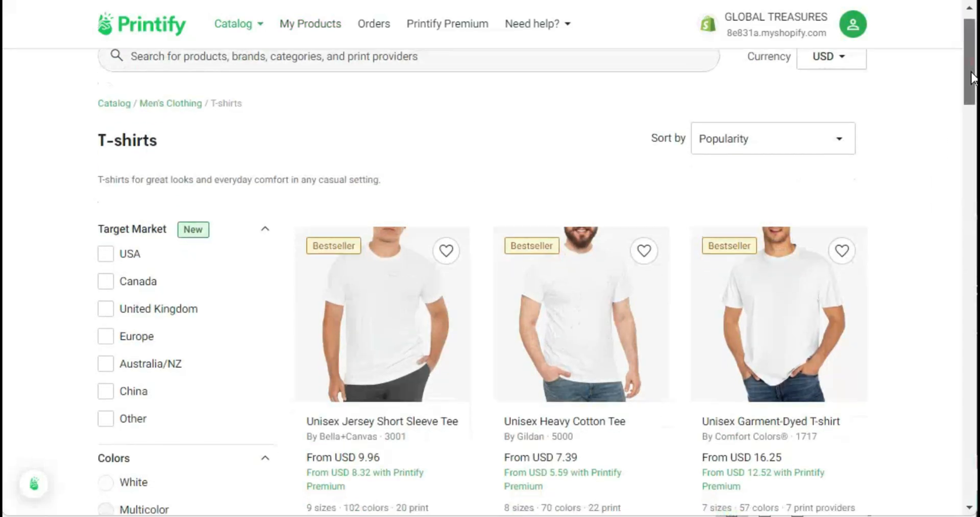
scroll(973, 77, down, 2)
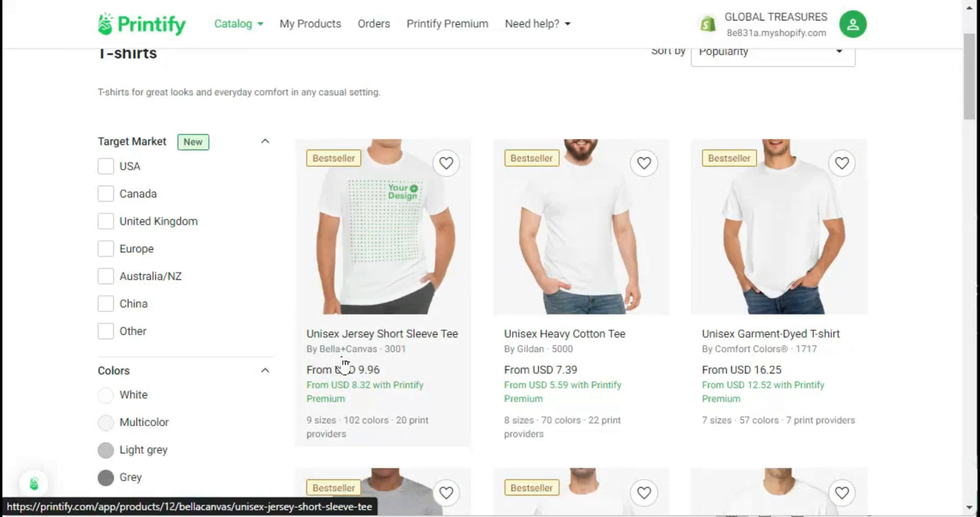
- Open the Unisex Jersey Short Sleeve Tee and check Monster Digital's shipping rates, then close the provider details
click(379, 233)
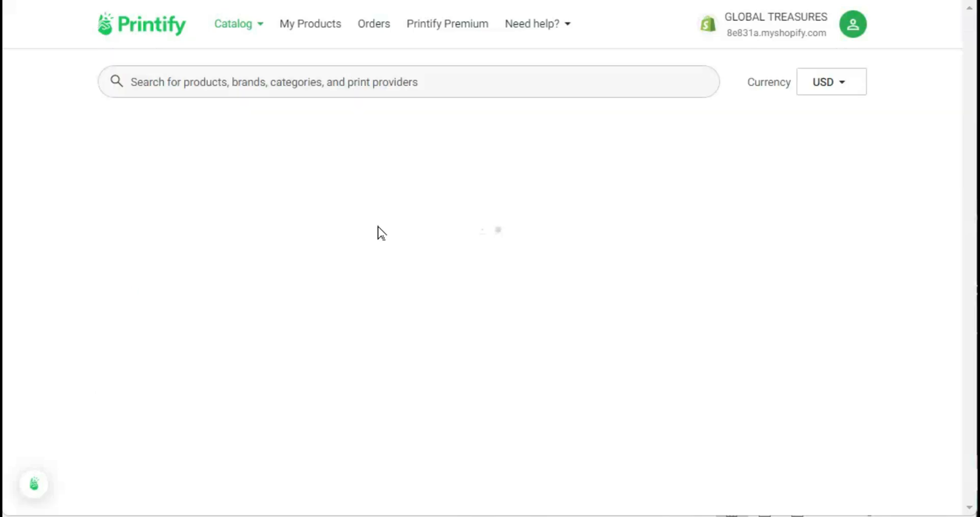
drag(969, 34, 968, 81)
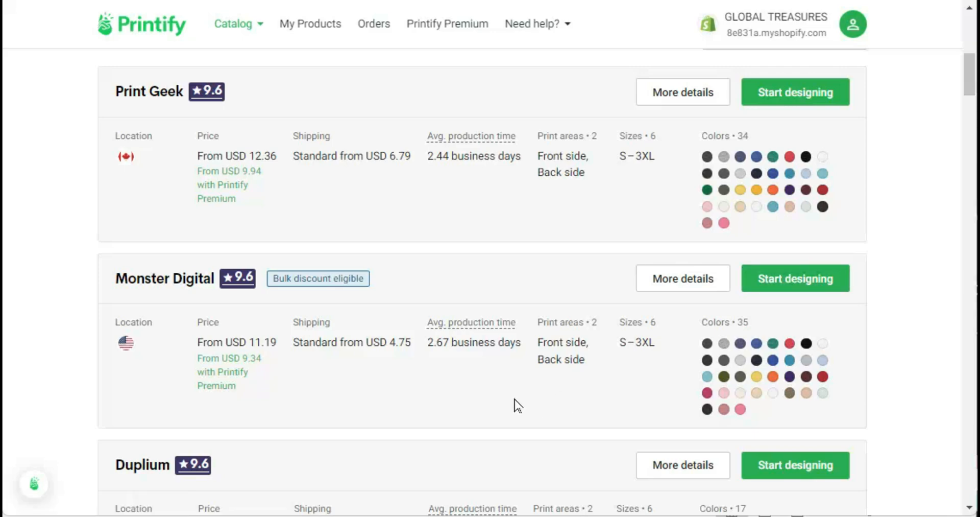
click(678, 287)
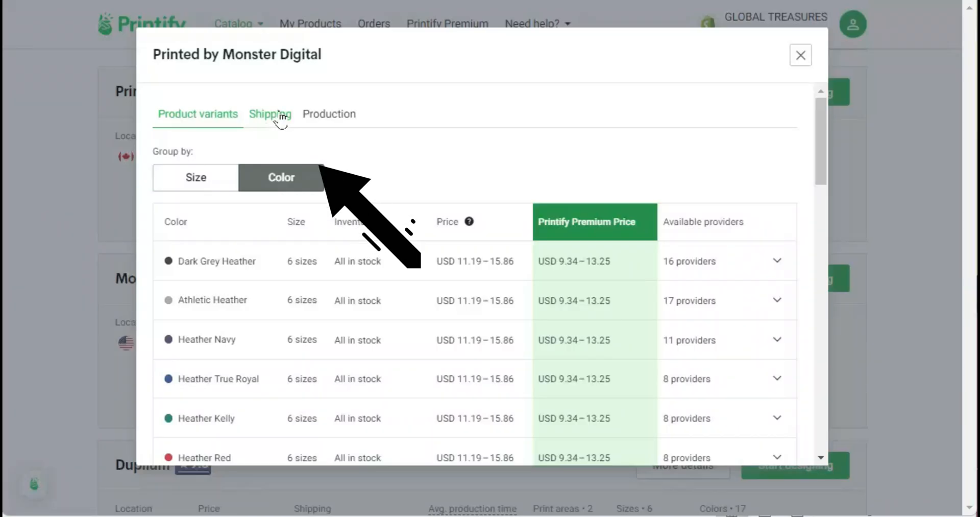
click(272, 114)
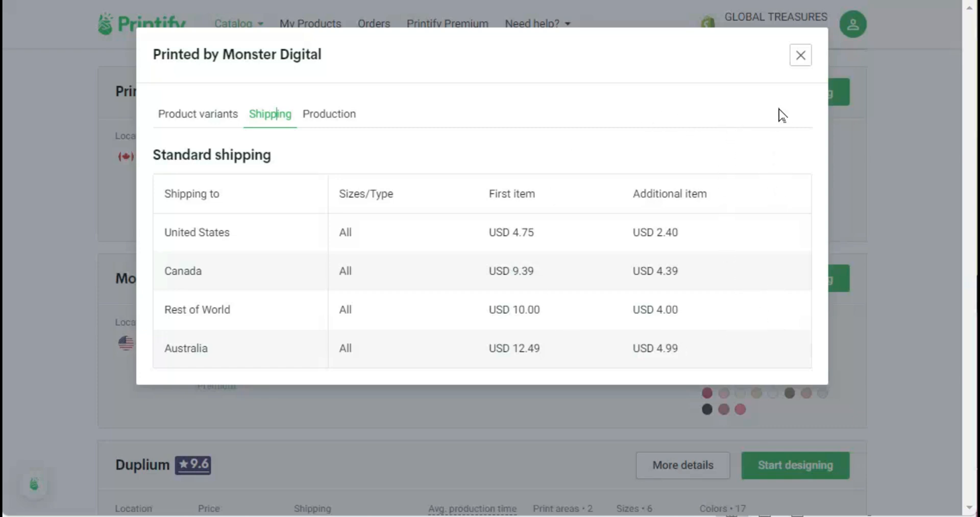
click(800, 55)
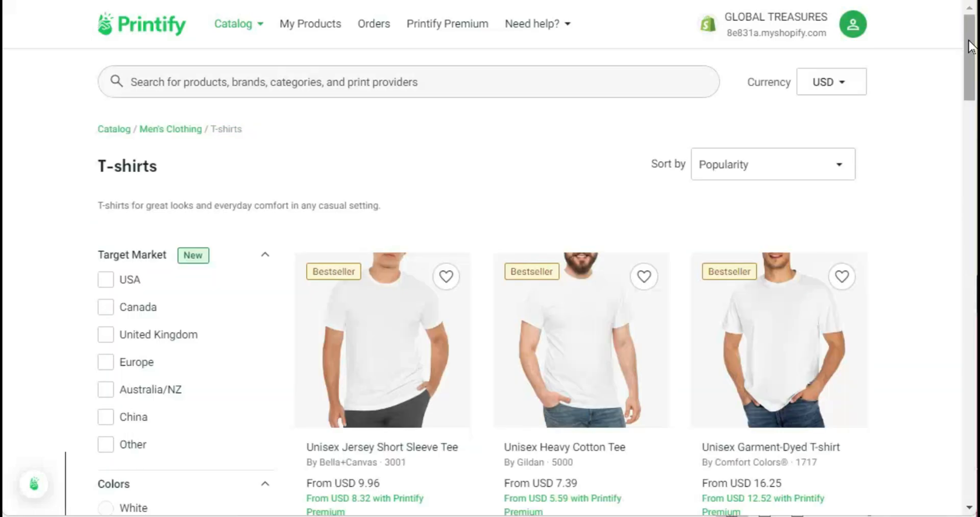
- Filter the T-shirts by the USA target market and view Monster Digital's shipping rates for the Unisex Jersey Short Sleeve Tee
drag(969, 50, 973, 74)
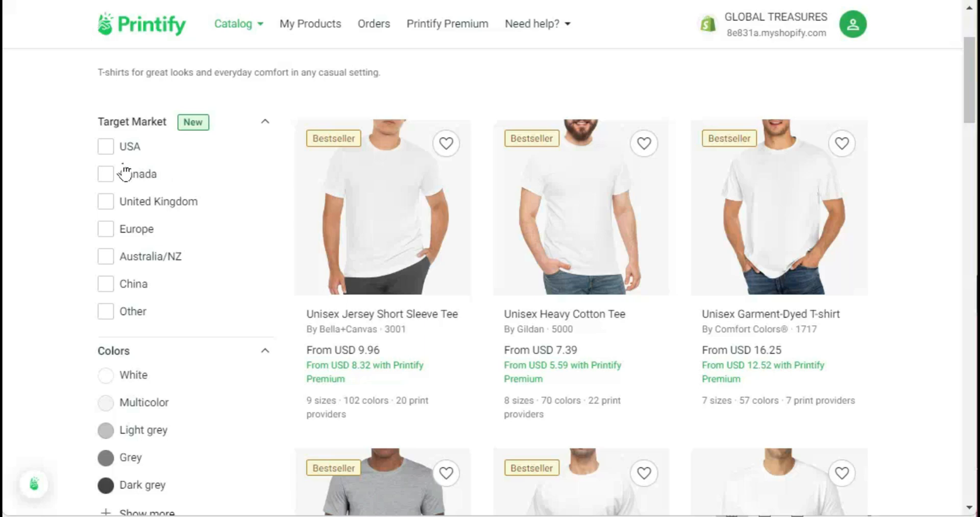
click(108, 153)
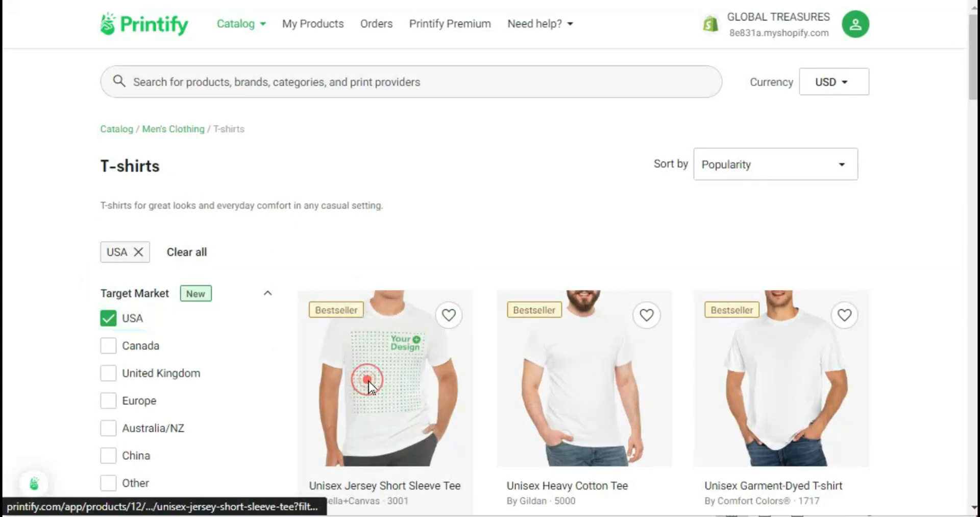
click(366, 378)
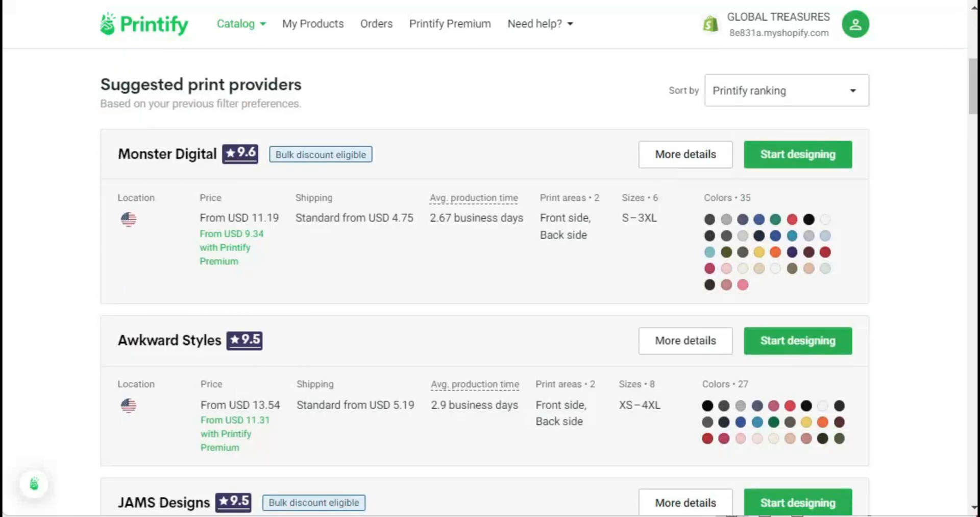
click(676, 155)
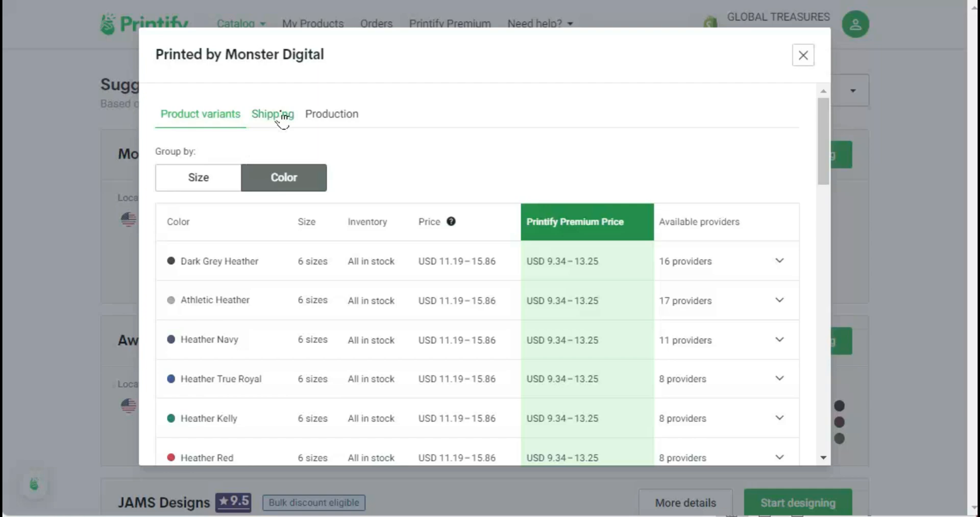
click(278, 114)
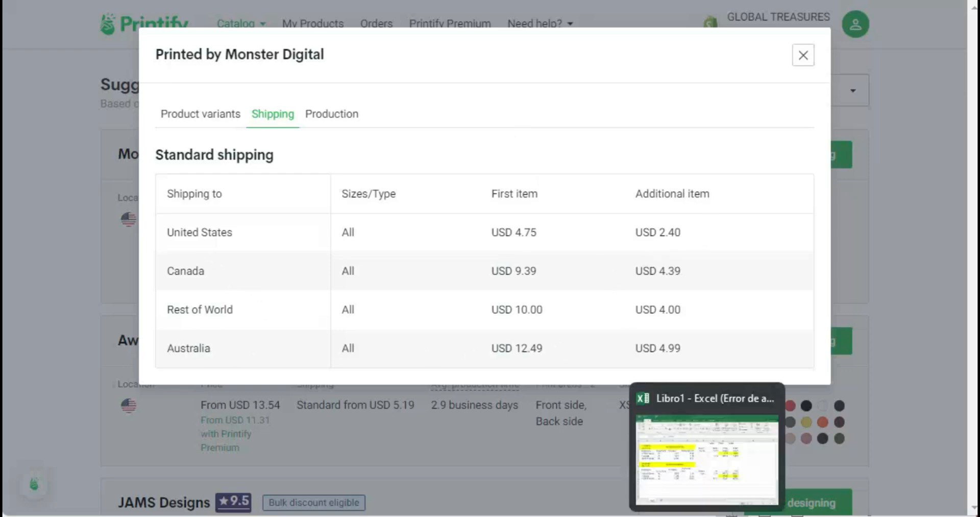
- Compare the T-shirt costs in the Excel sheet with Monster Digital's Dark Grey Heather size prices in Printify
click(708, 515)
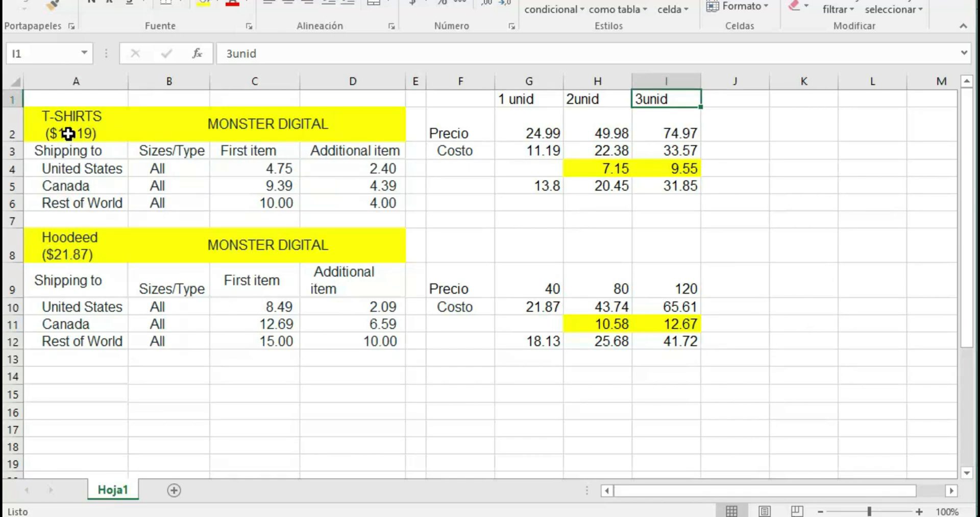
drag(55, 118, 322, 114)
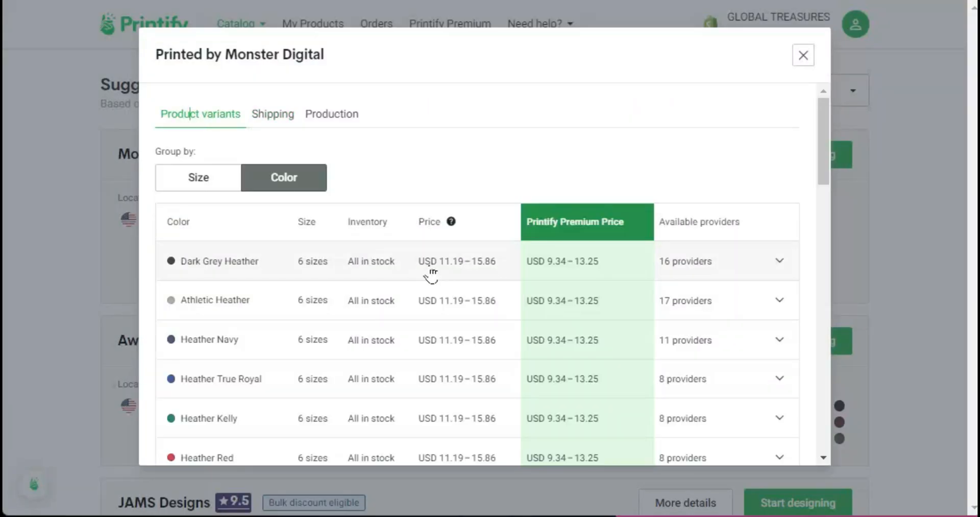
click(498, 276)
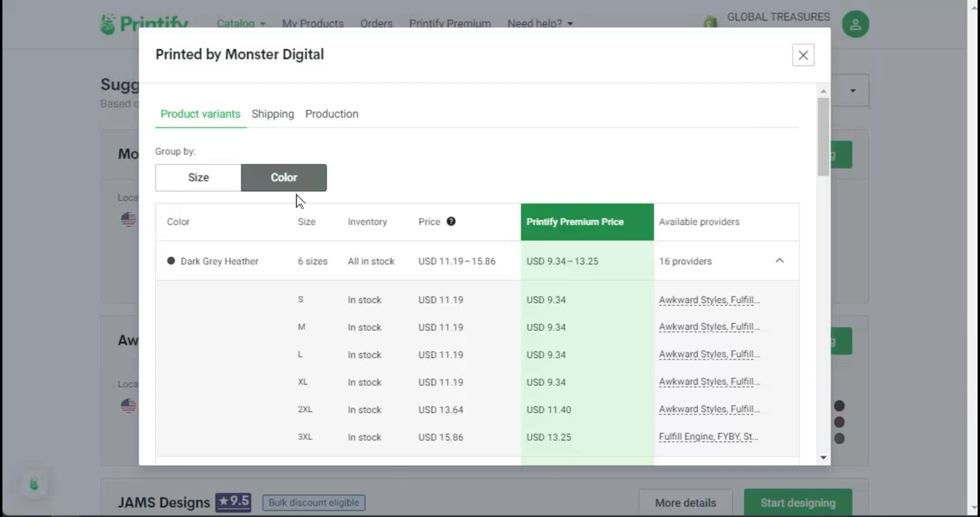
click(282, 131)
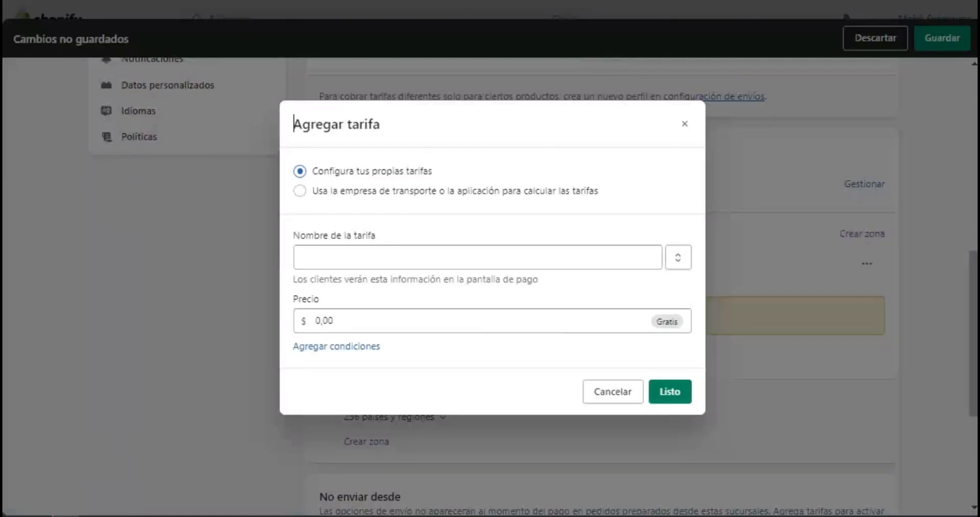
- In the Excel sheet, fill the United States cells through First item with blue for both T-shirts and hoodies
click(357, 257)
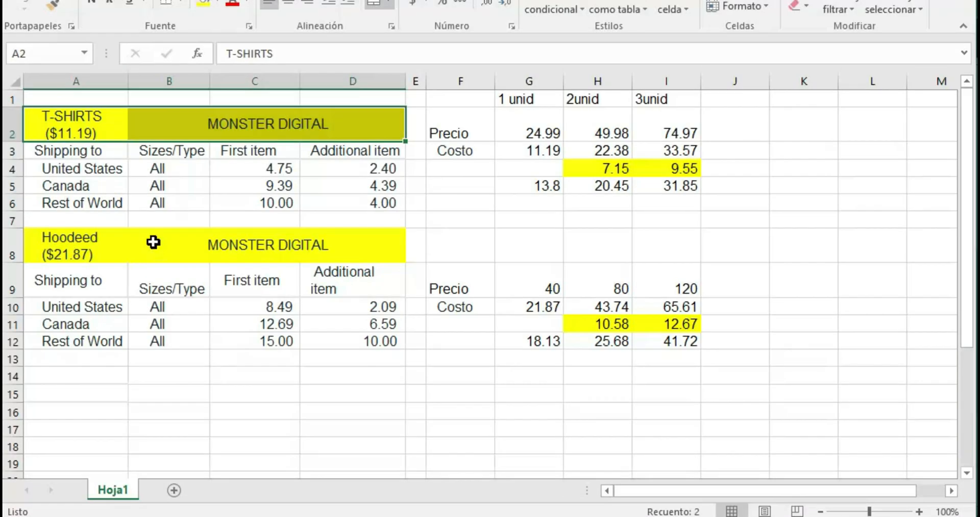
drag(57, 306, 269, 304)
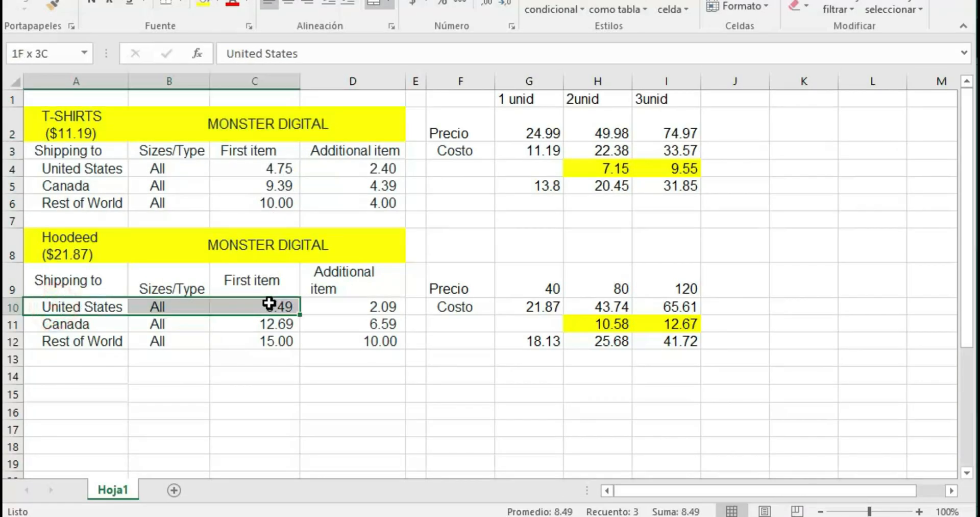
click(218, 2)
click(291, 134)
drag(59, 168, 273, 169)
click(201, 4)
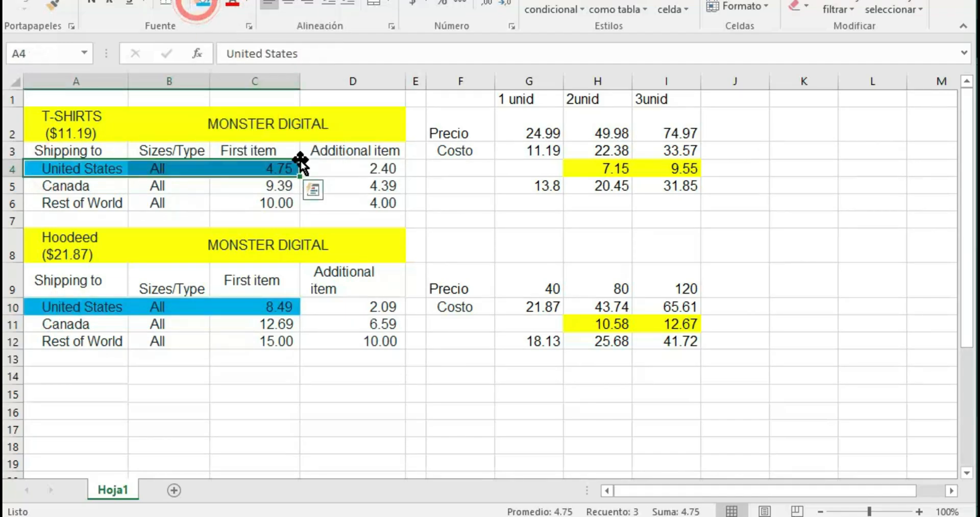
click(94, 113)
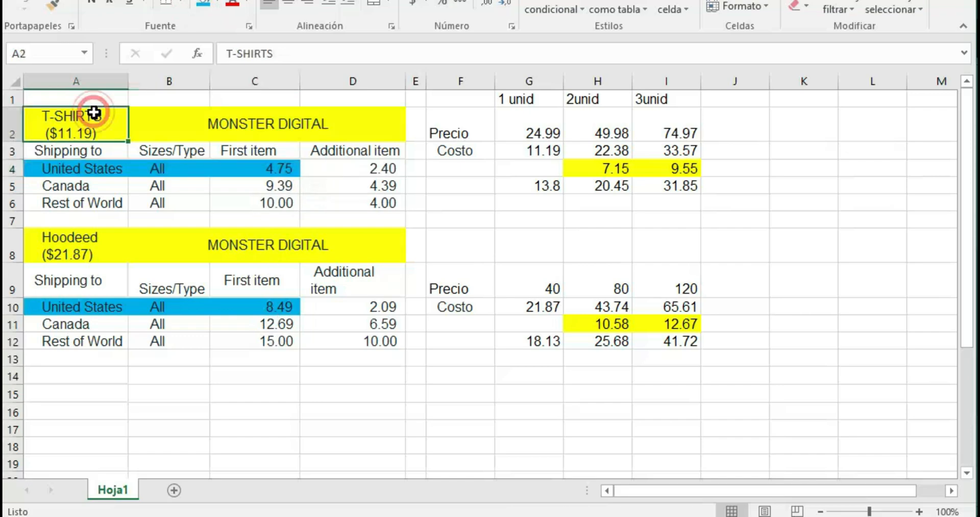
click(93, 239)
click(274, 168)
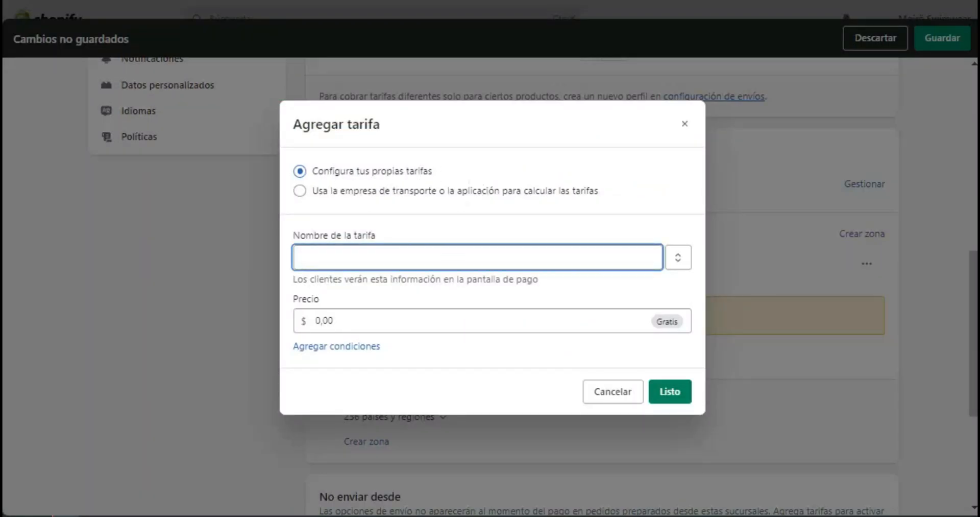
- In Shopify, name the new rate Standar Shipping with a price of $6.00 and add conditions to it
text(St)
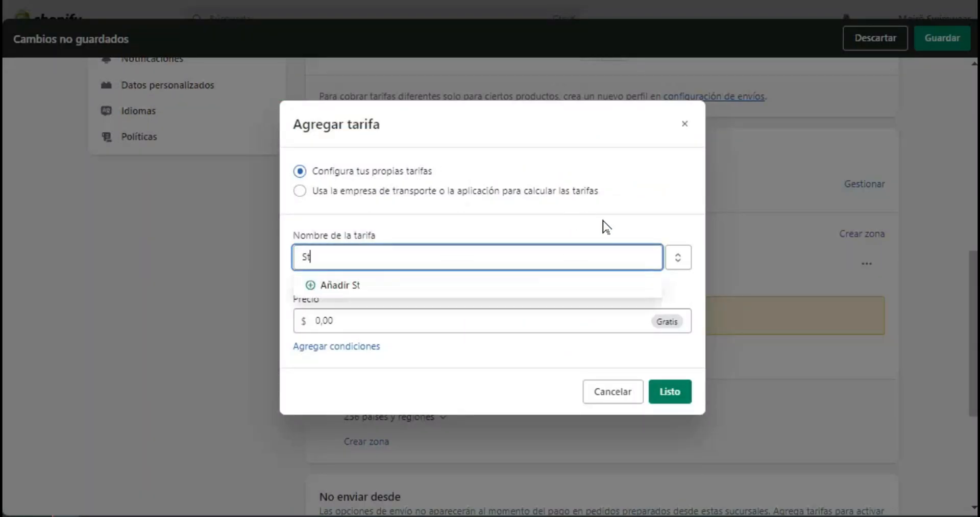
text(andar Shipping)
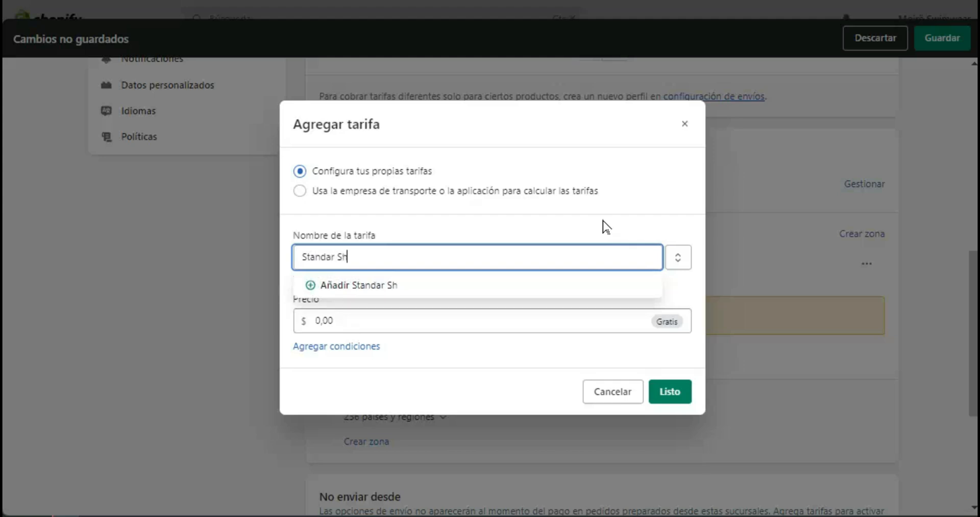
click(415, 321)
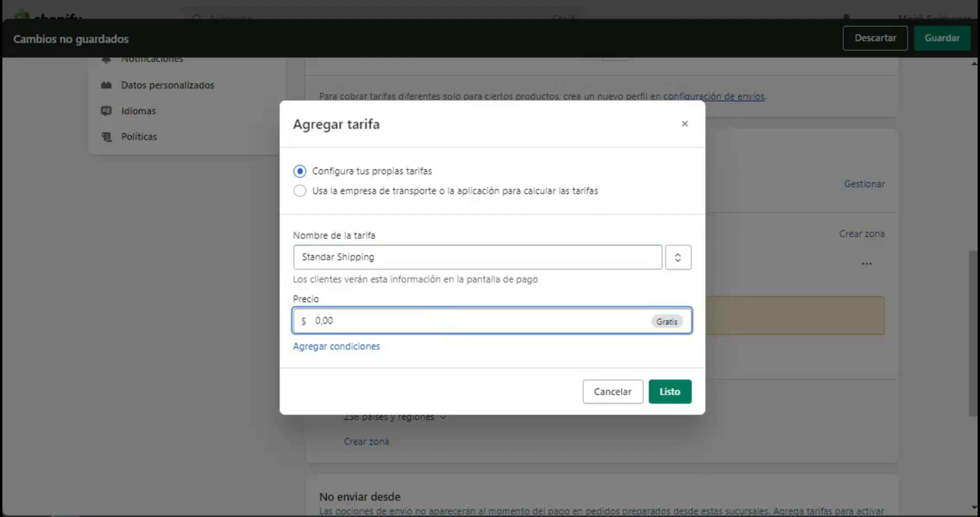
text(6)
double_click(415, 321)
text(6)
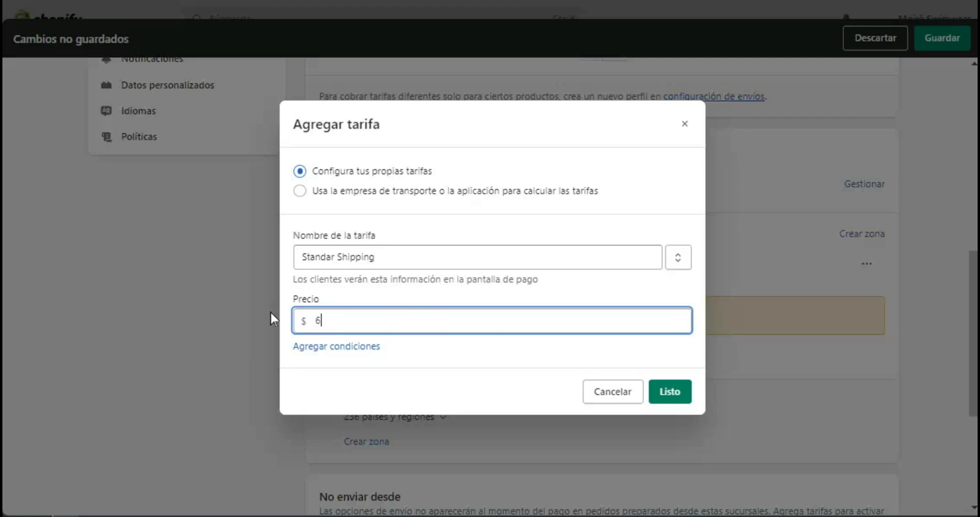
click(482, 384)
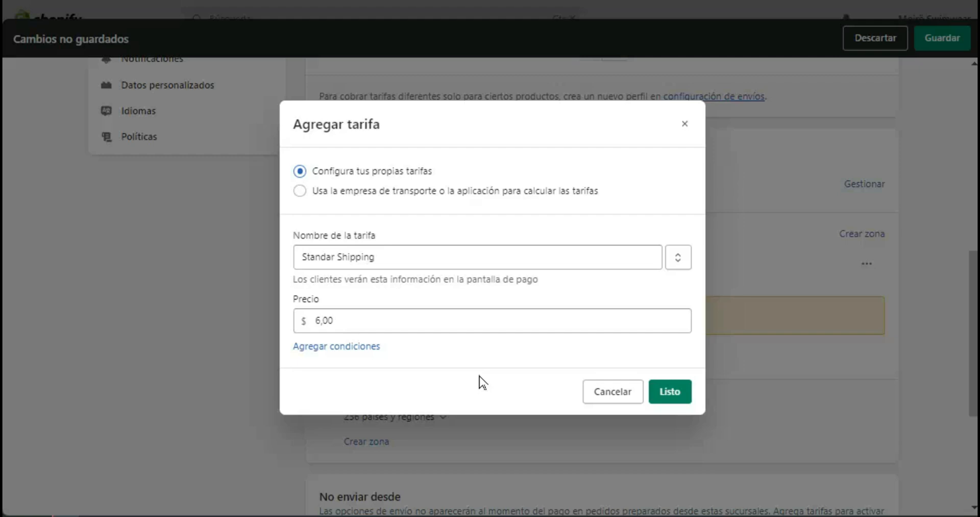
click(346, 347)
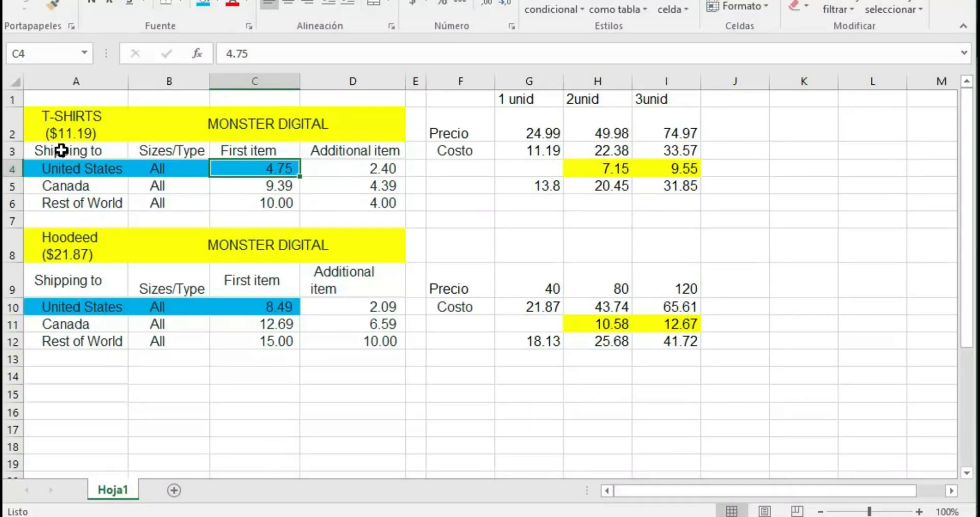
- In the Excel sheet, try 19.99 as the one-unit T-shirt price in cell G2
click(73, 131)
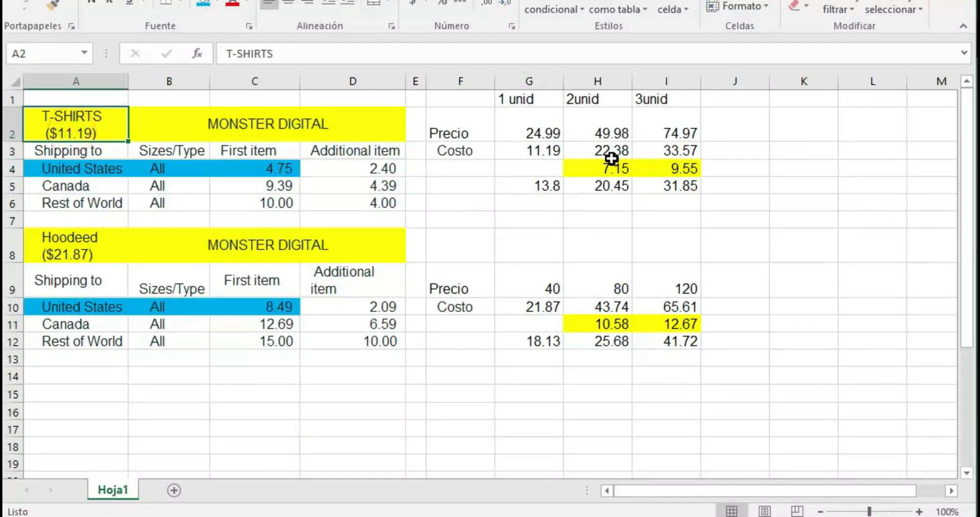
click(545, 132)
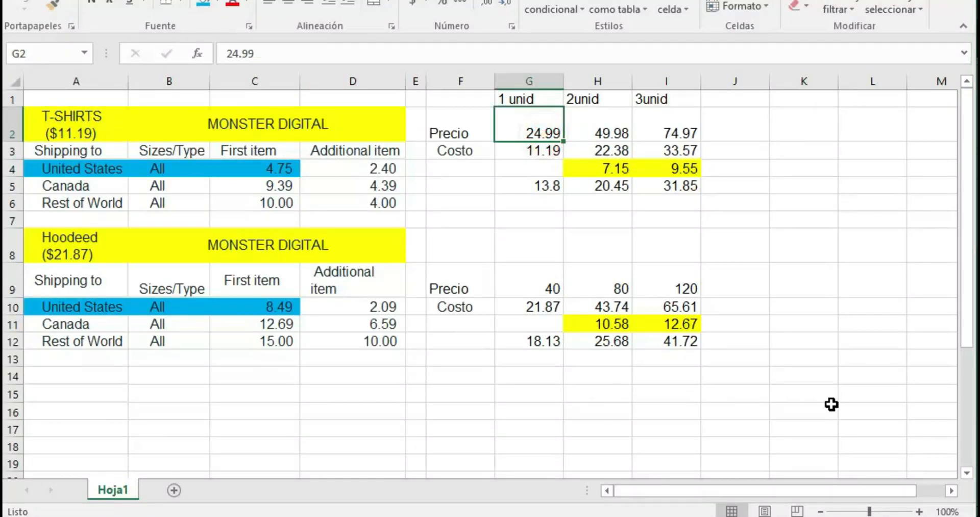
text(19.9)
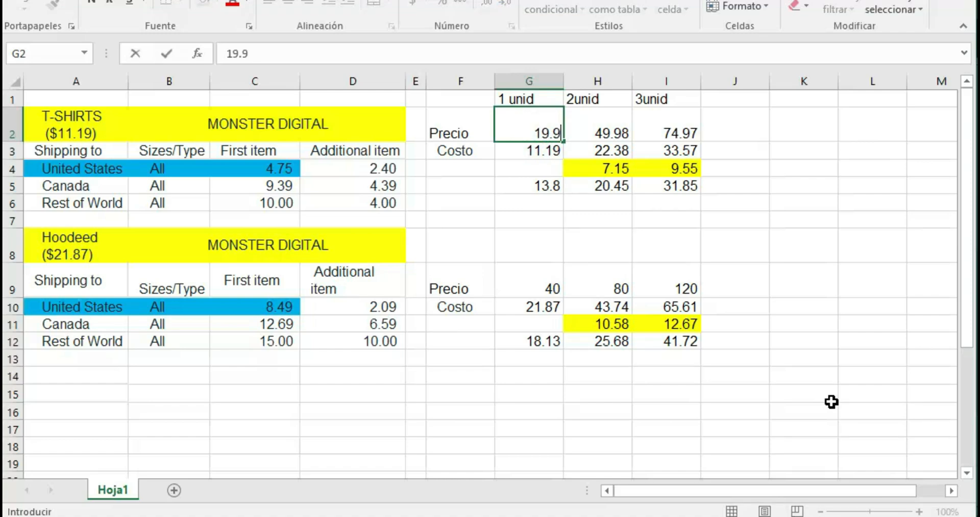
text(9)
key(ctrl+Return)
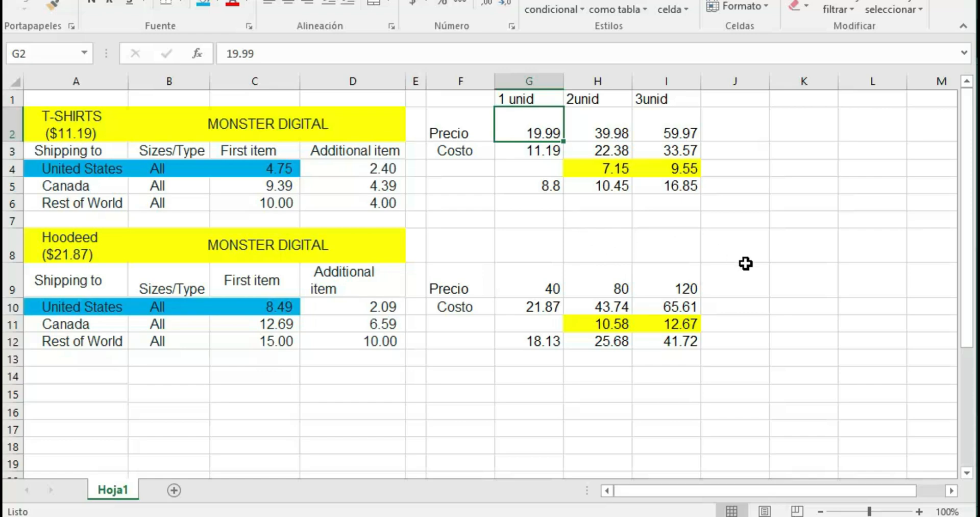
- Set the one-unit T-shirt price in cell G2 to 21.19 and review the cost and profit cells below
text(21.19)
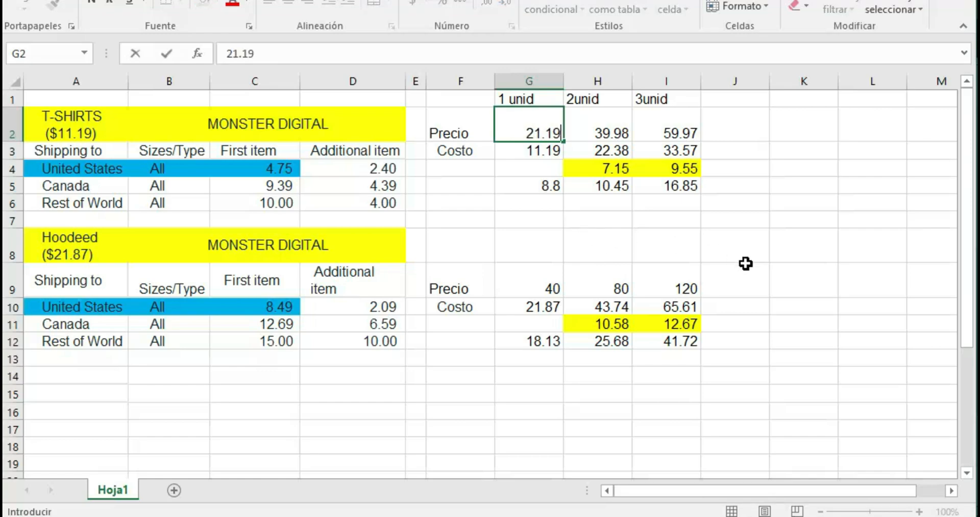
key(ctrl+Return)
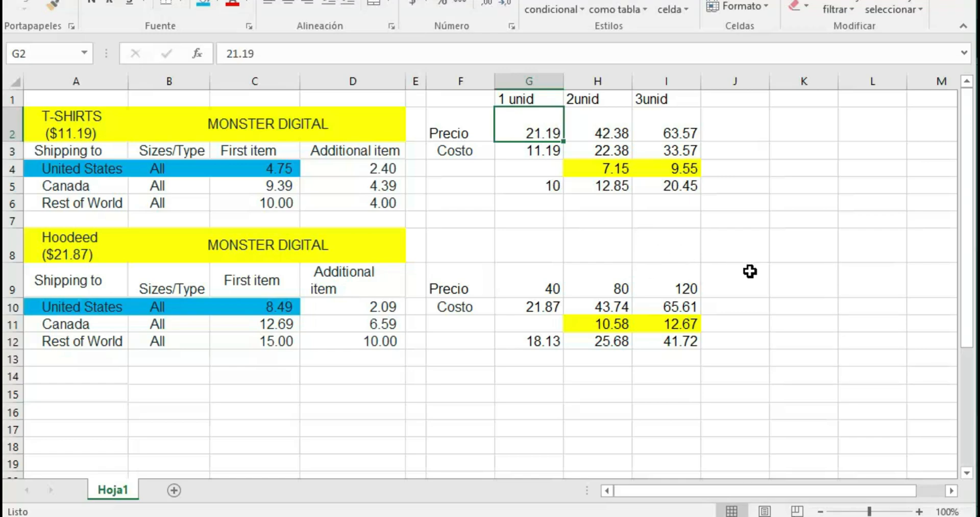
click(541, 150)
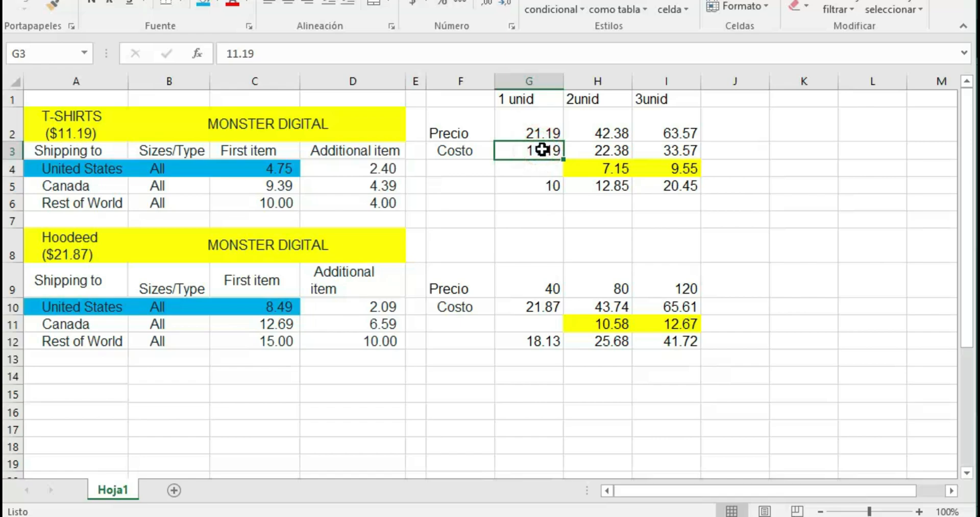
click(542, 167)
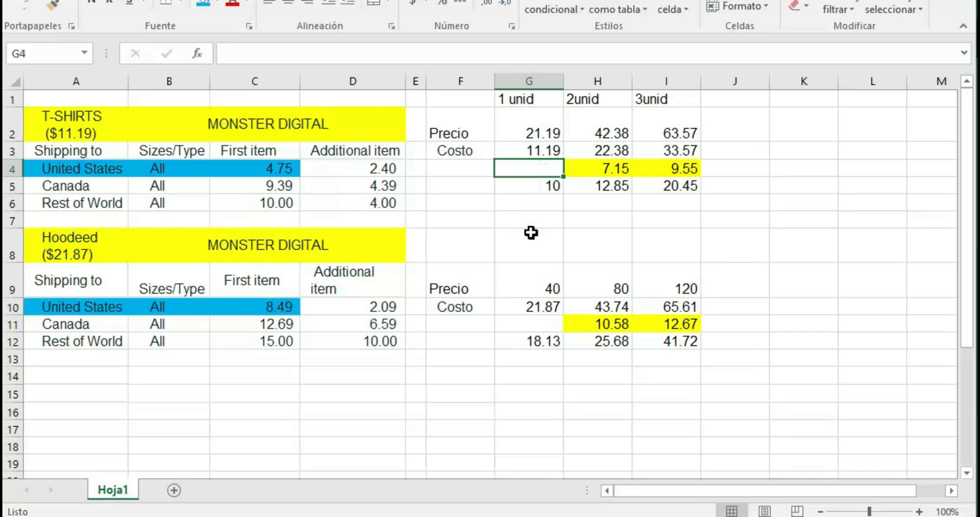
click(530, 185)
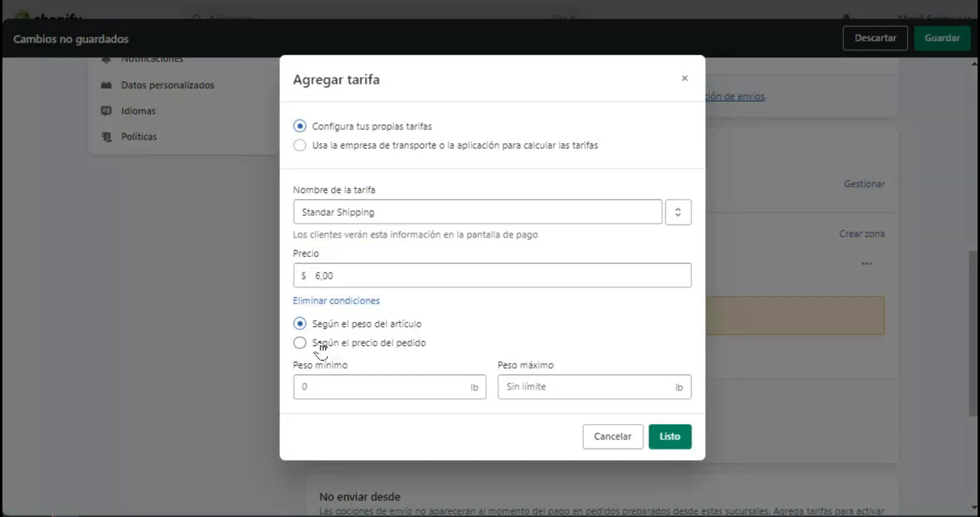
- Base the Standar Shipping rate on order price, with a minimum of $18.00 and a maximum of $22.00
click(399, 342)
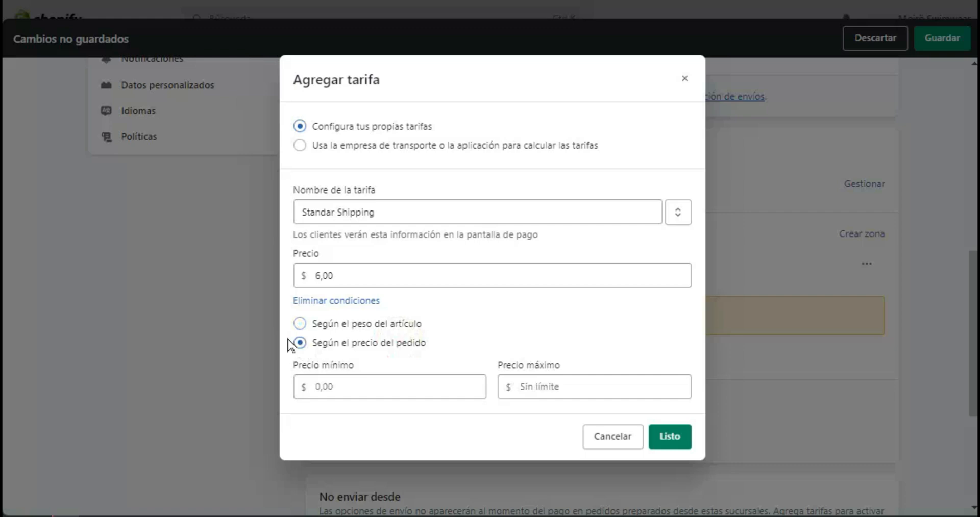
click(328, 387)
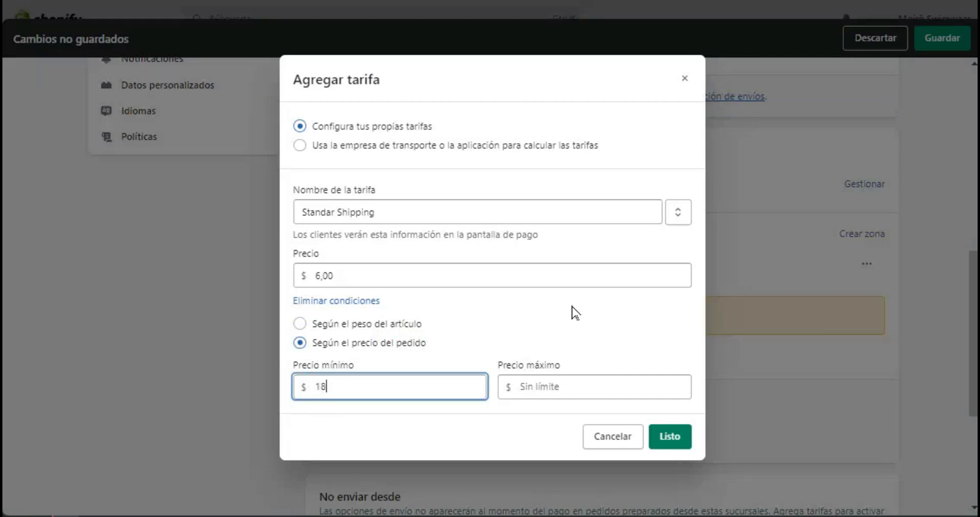
text(18)
click(553, 386)
text(2-G3)
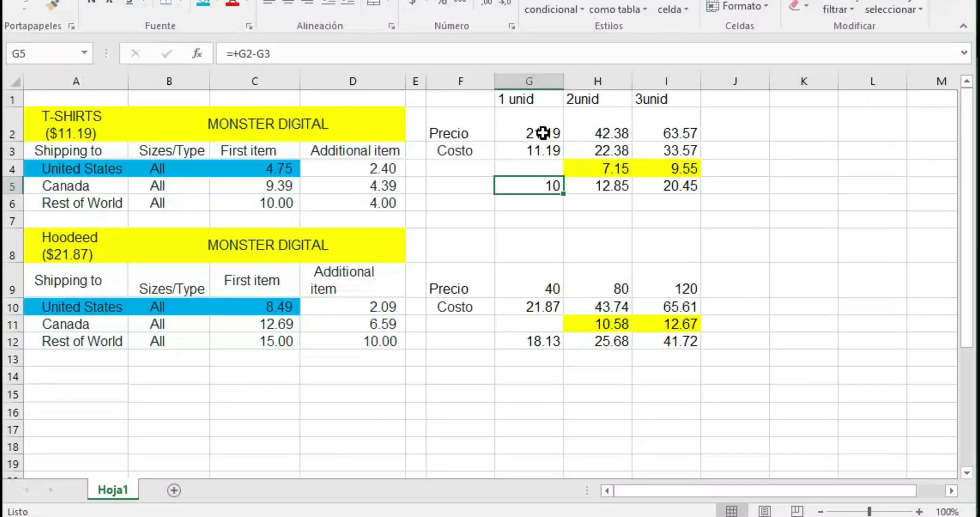
- In the Excel sheet, set the one-unit T-shirt price in cell G2 to 19.99
click(544, 132)
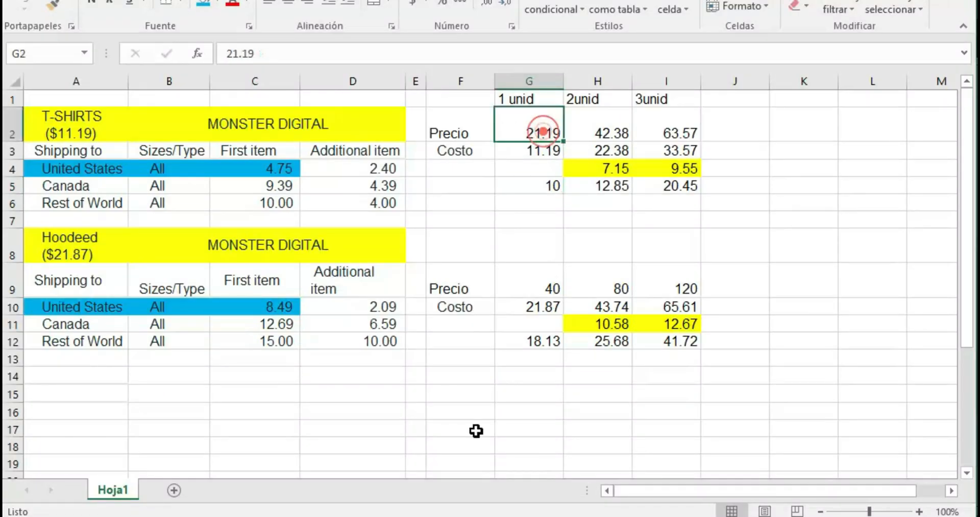
text(19.99)
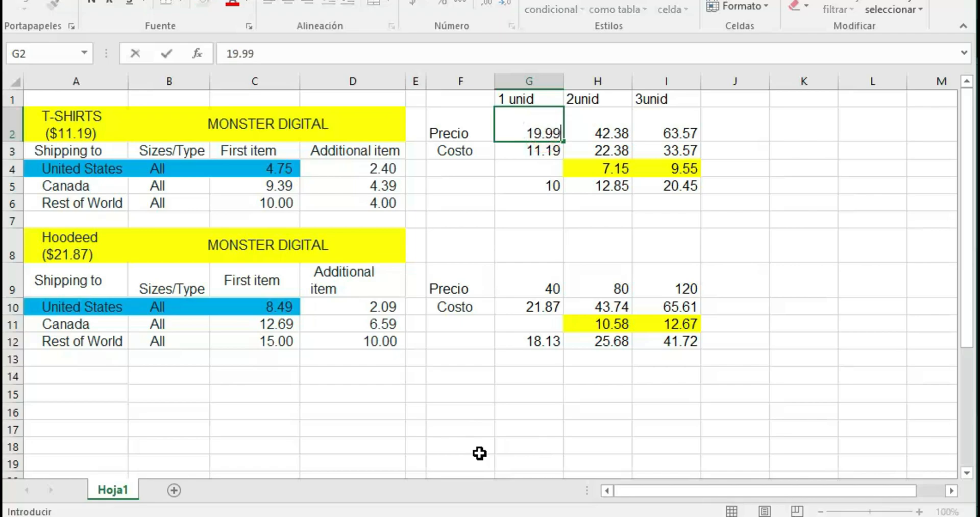
key(ctrl+Return)
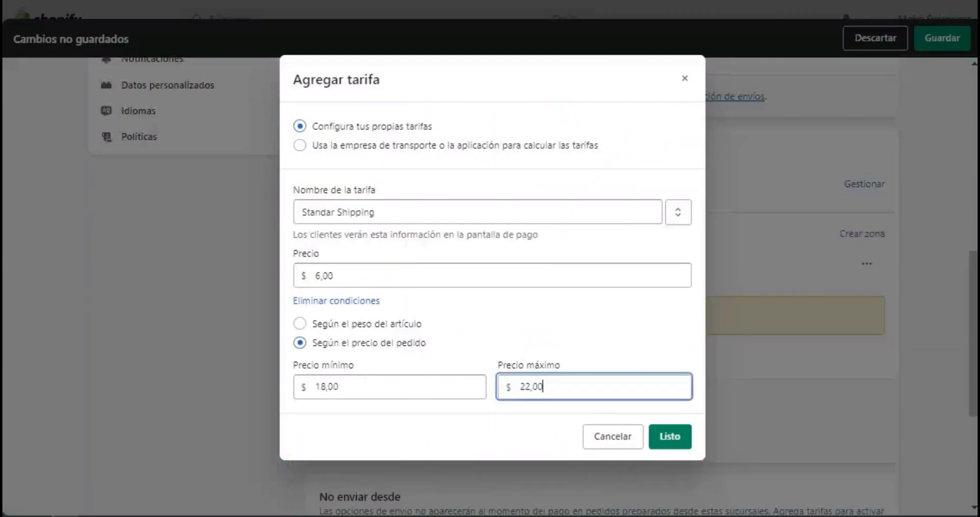
- In Shopify, change the rate's order price range to $19.50 minimum and $20.50 maximum, and finish adding the rate
drag(368, 378, 245, 374)
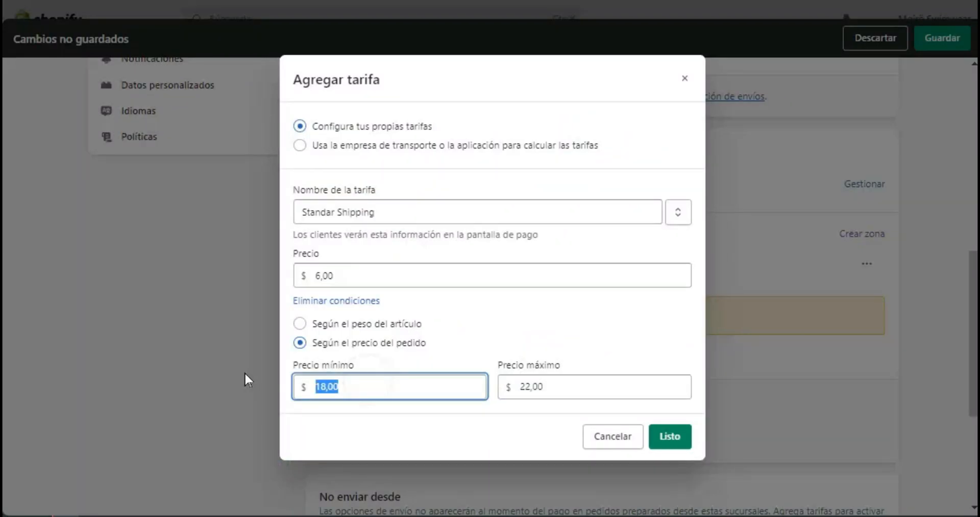
text(19.5)
key(Tab)
text(20.5)
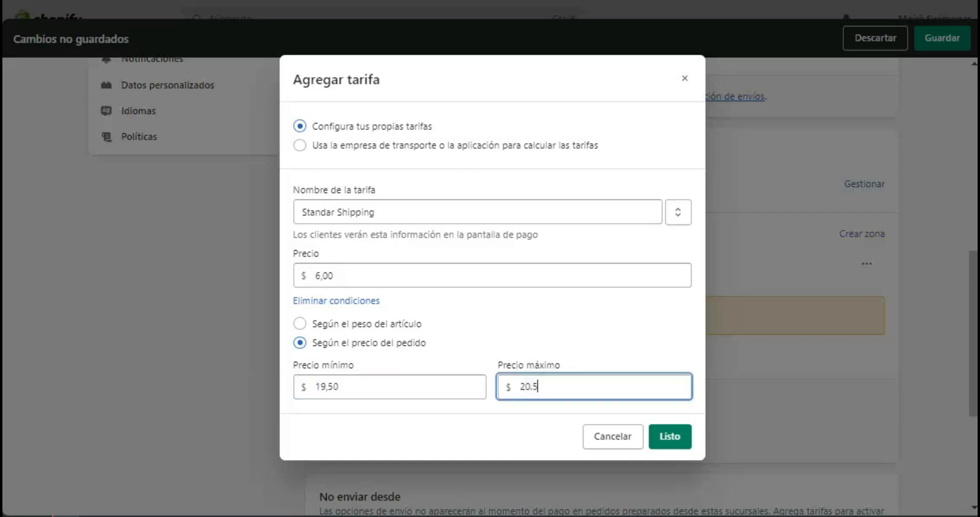
click(449, 432)
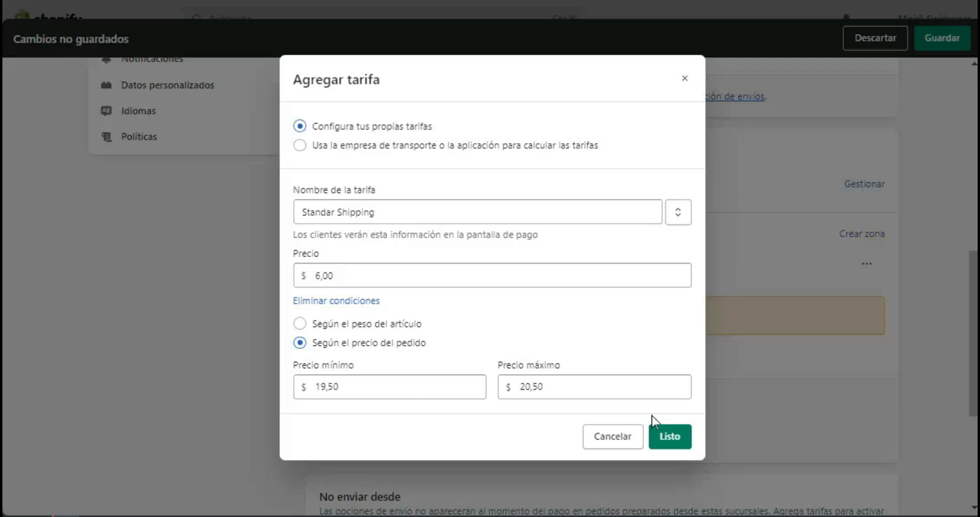
click(673, 435)
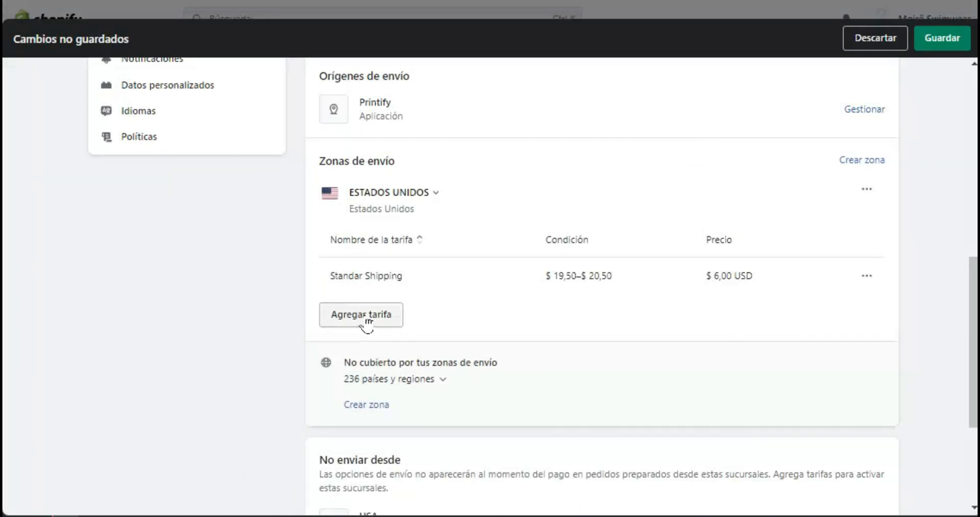
- Start a second United States rate named Standar Shipping at $10.00, based on the Excel hoodie shipping cost, and add conditions to it
click(367, 319)
click(361, 256)
text(Standar Shipping)
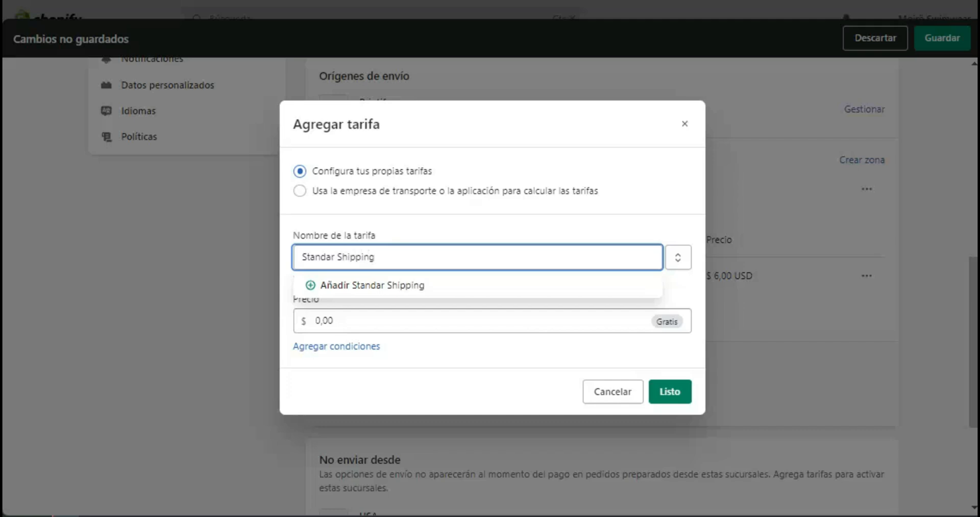
click(359, 318)
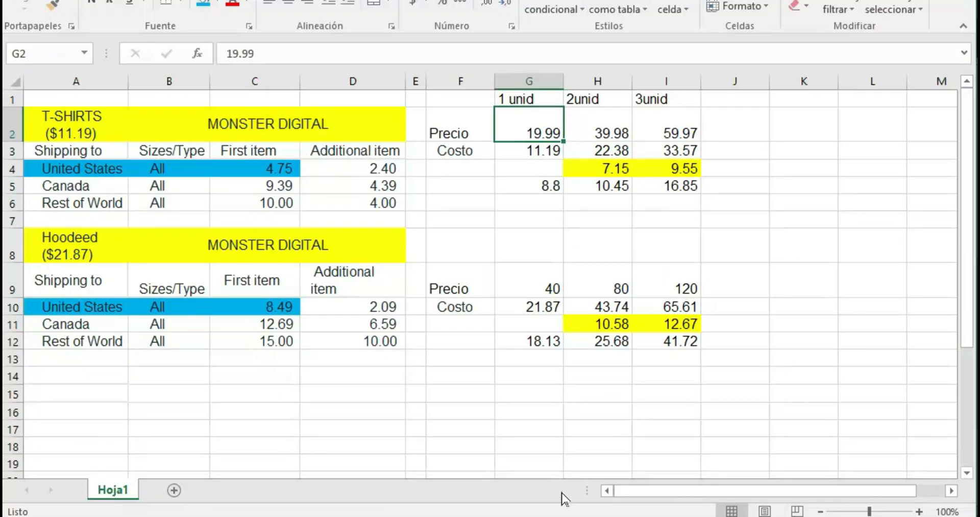
click(285, 309)
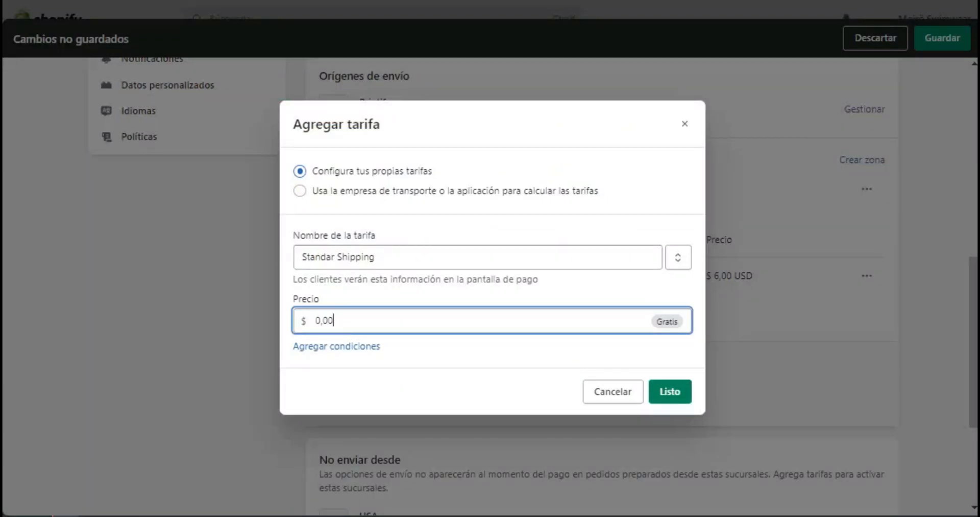
text(10)
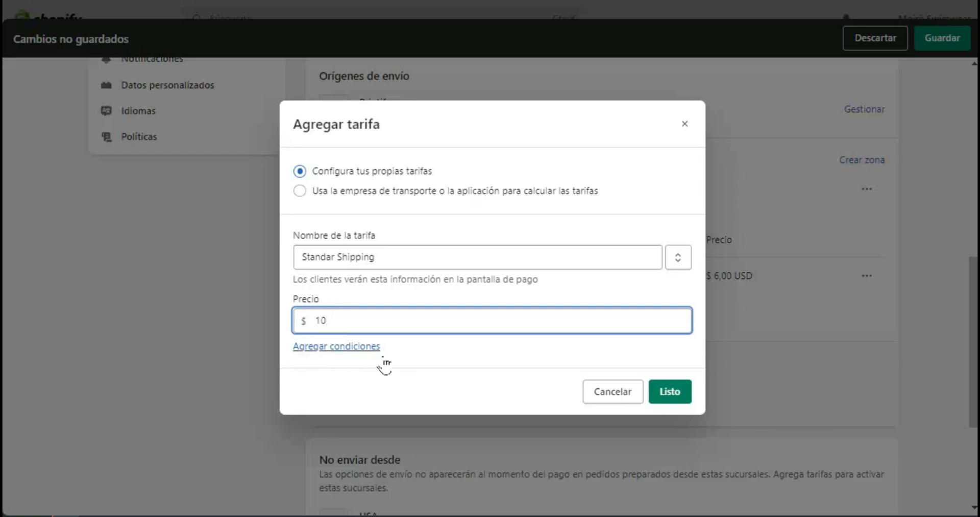
click(369, 348)
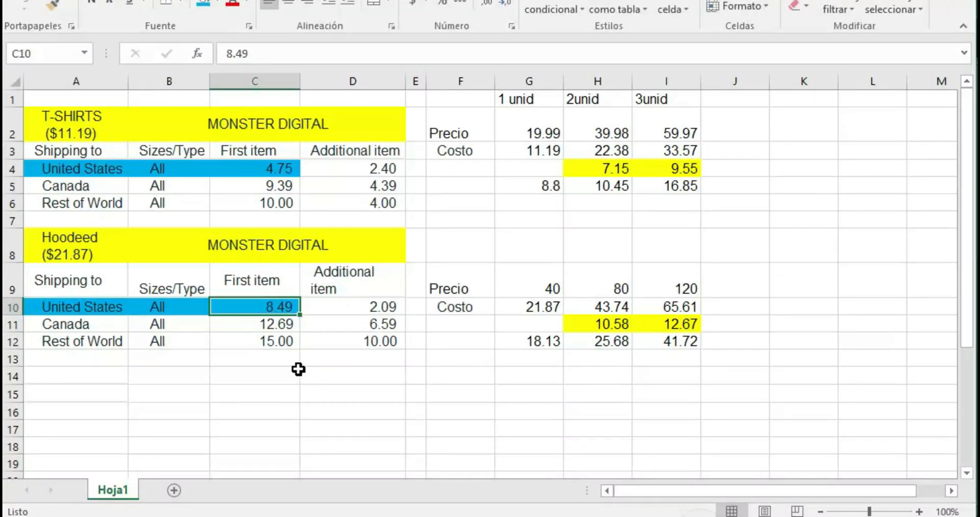
- Check the one-unit hoodie price in Excel, and add the Shopify rate with an item weight range of 39.5 to 40.5 lb
click(53, 253)
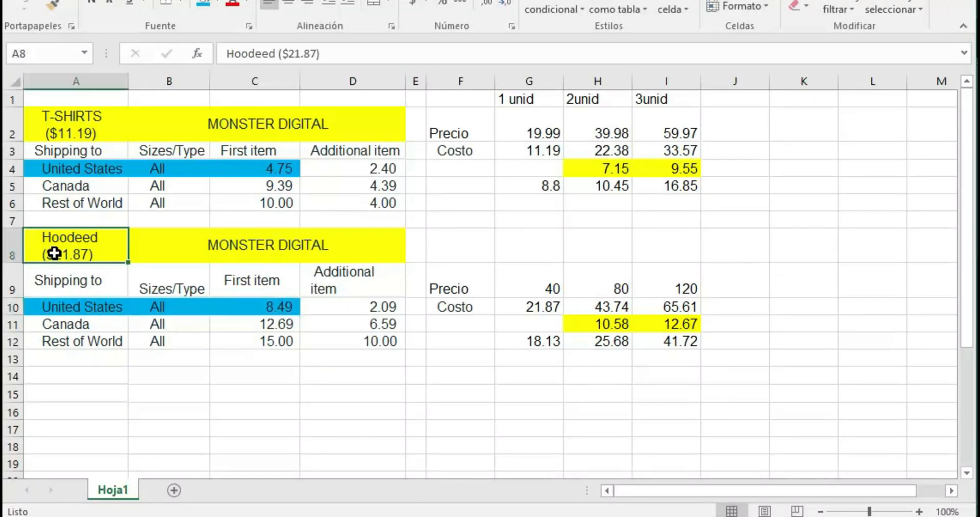
click(554, 286)
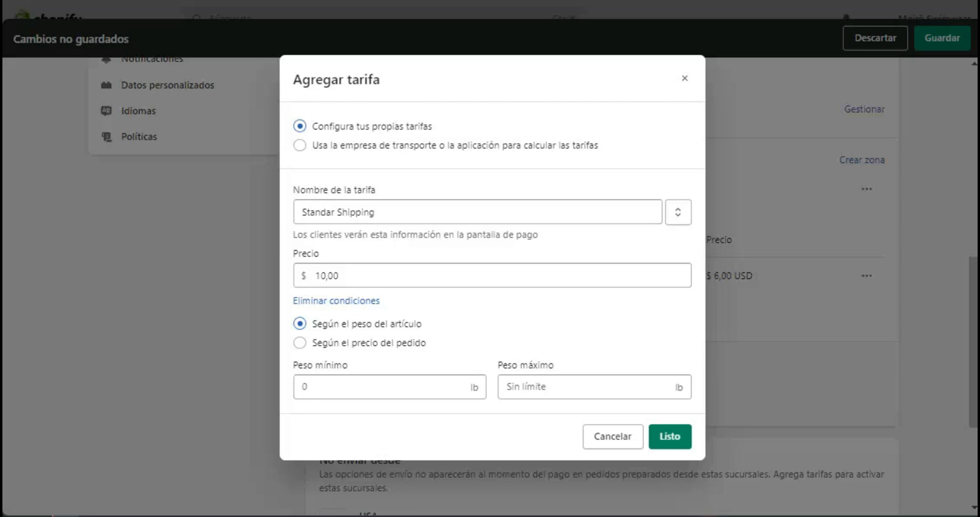
click(358, 387)
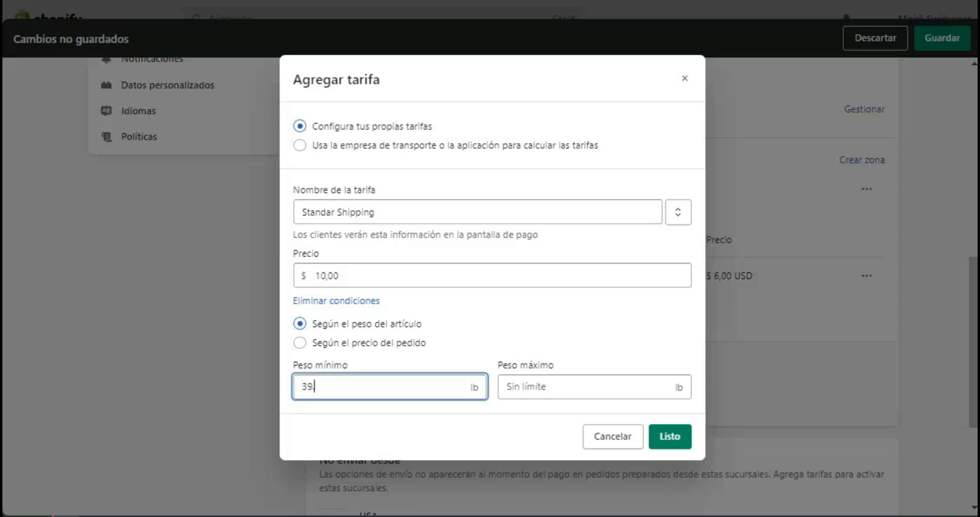
text(39.5)
click(566, 389)
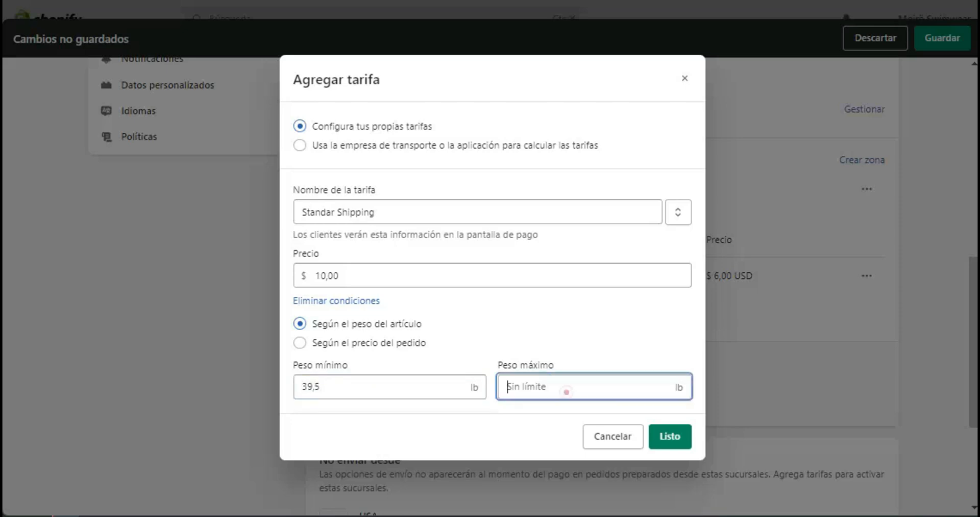
text(40.5)
click(664, 437)
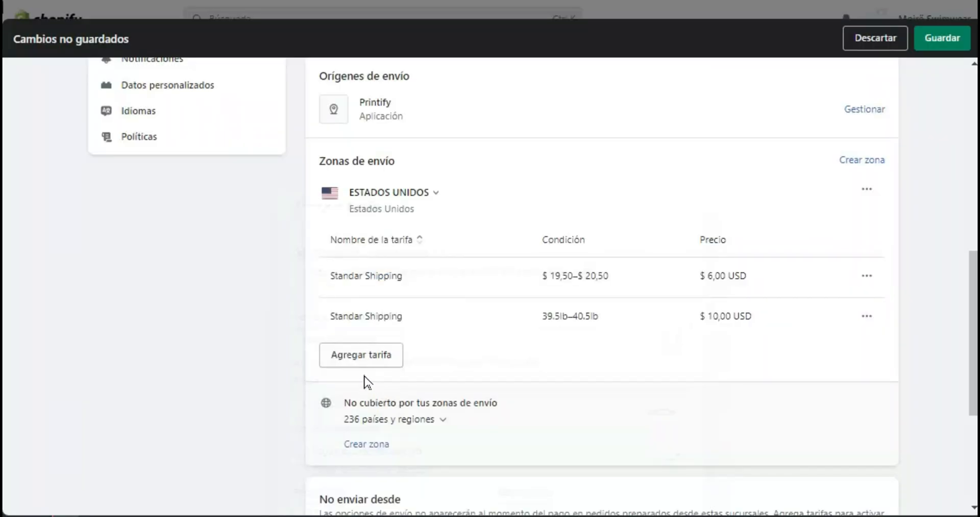
- Add a United States rate named Free Shipping at $0.00 for orders with a minimum price of $50.00
click(359, 355)
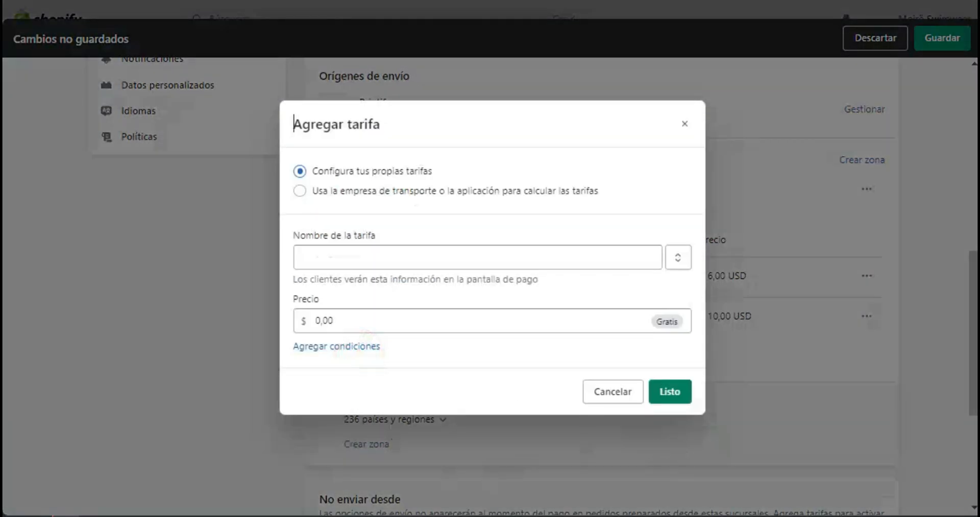
click(347, 264)
text(Free)
text(Shipping)
click(334, 321)
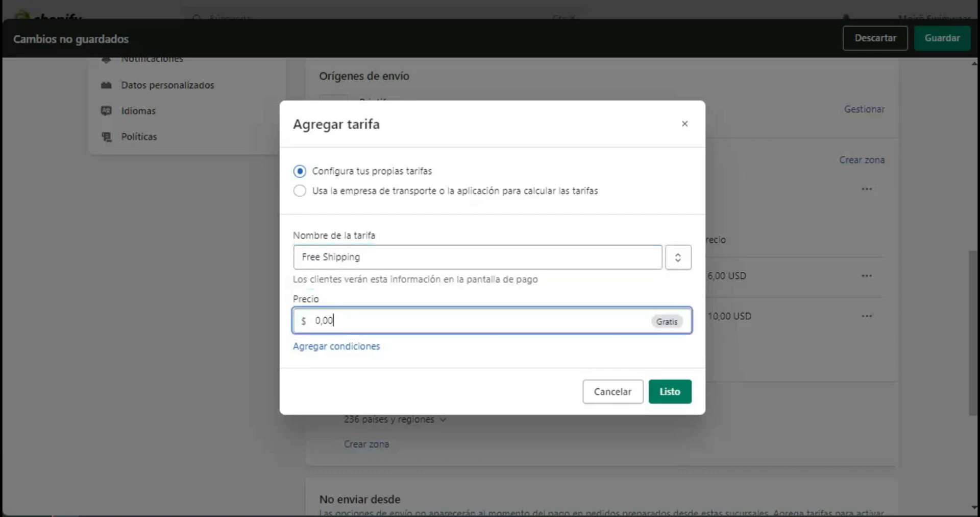
click(350, 346)
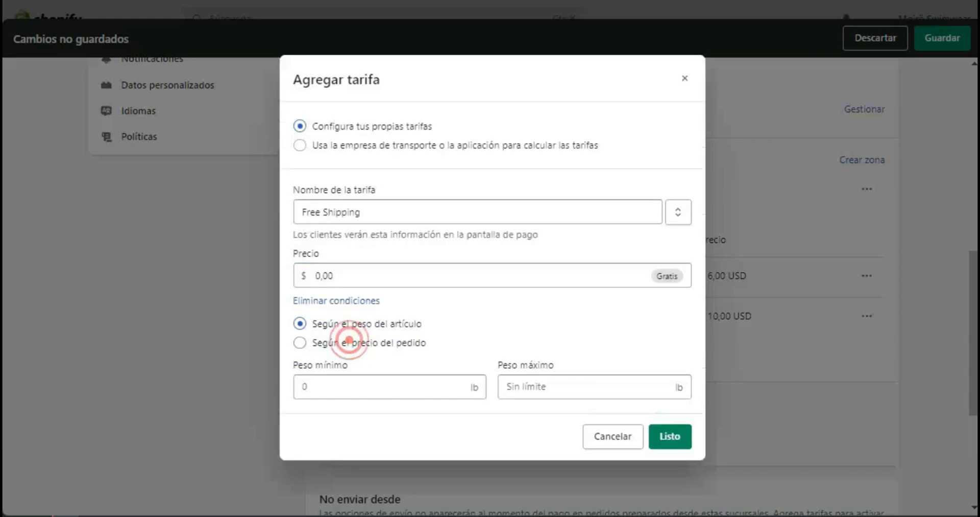
click(300, 343)
click(350, 385)
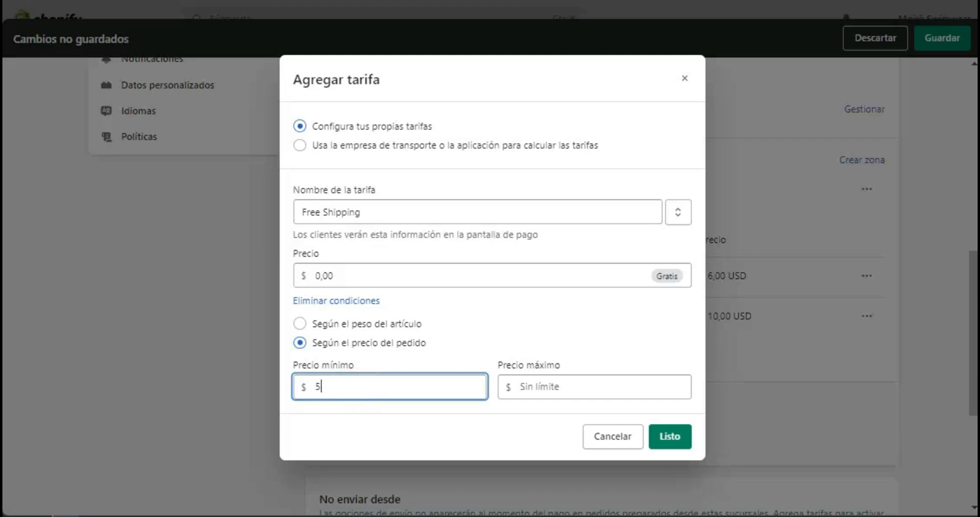
click(677, 440)
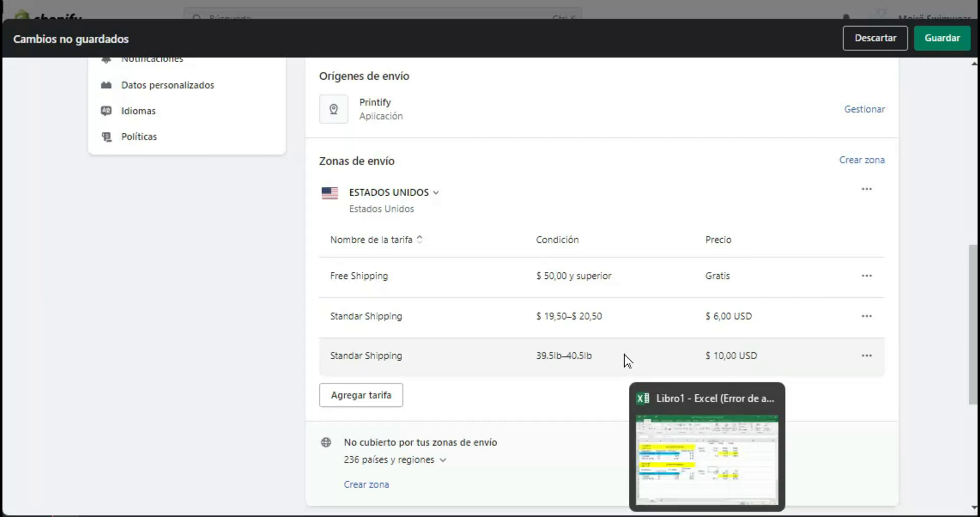
- Edit the $6.00 Standar Shipping rate so its order price range runs from $24.50 to $25.50
click(867, 316)
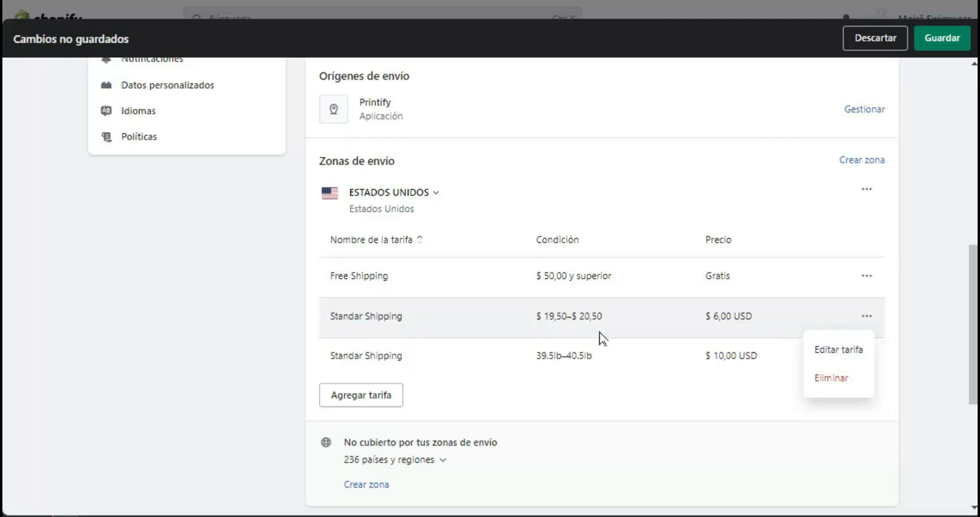
click(847, 351)
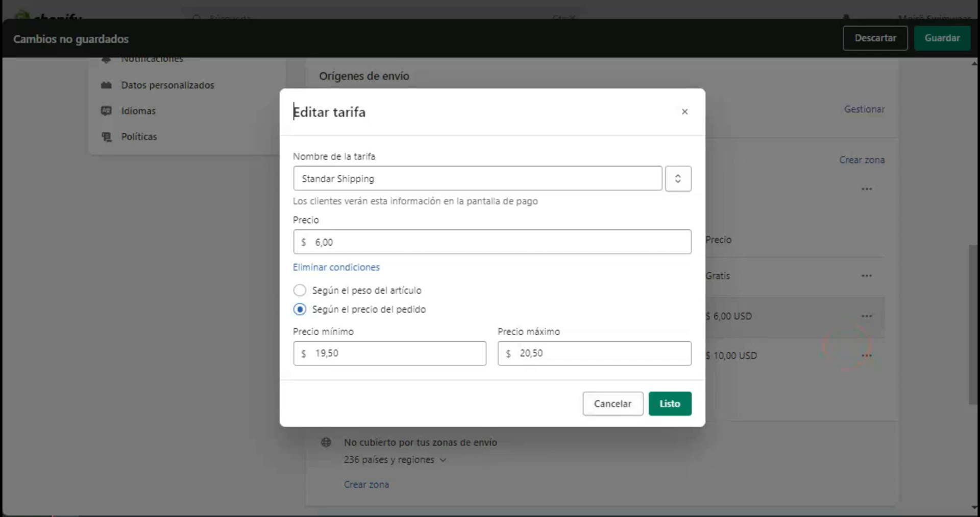
drag(402, 352, 289, 345)
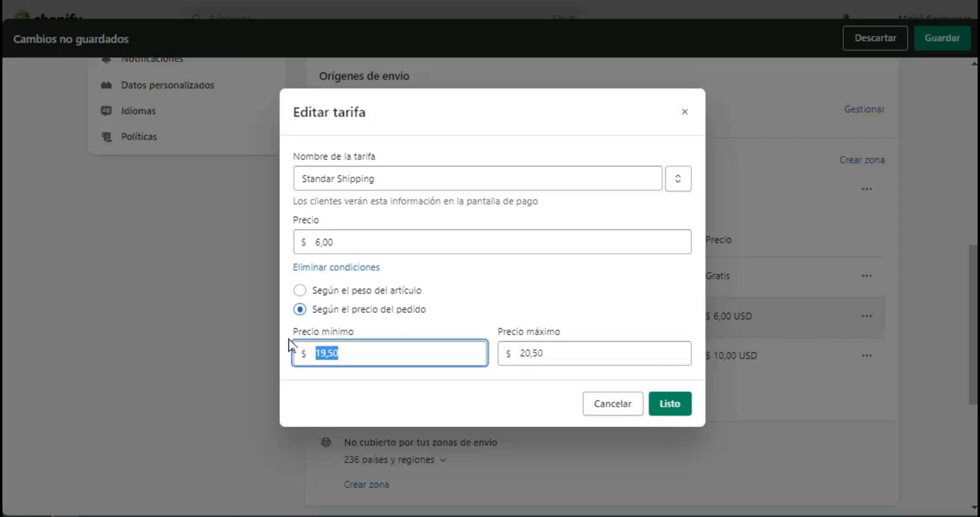
text(24.50)
key(Tab)
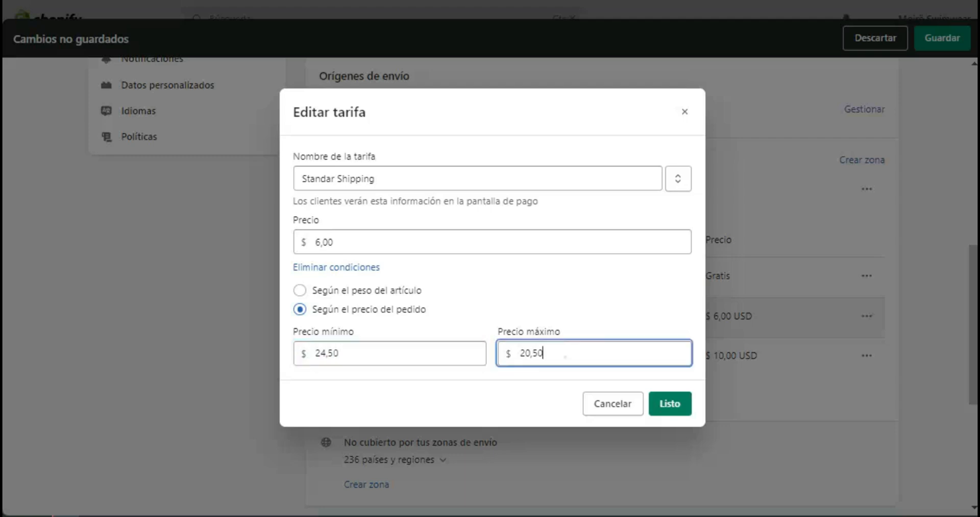
text(25.5)
click(657, 409)
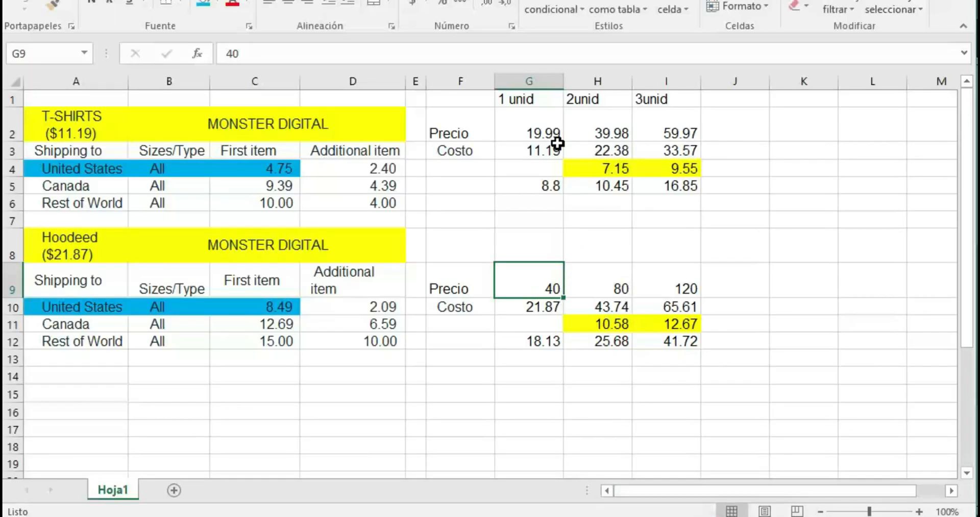
- In the Excel sheet, set the one-unit T-shirt price in cell G2 to 24.99
click(529, 128)
text(24.99)
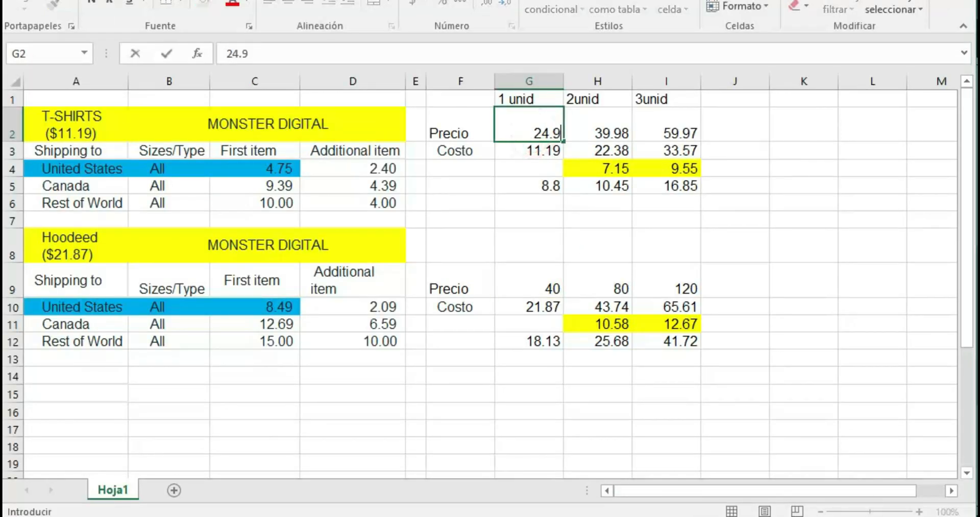
key(Return)
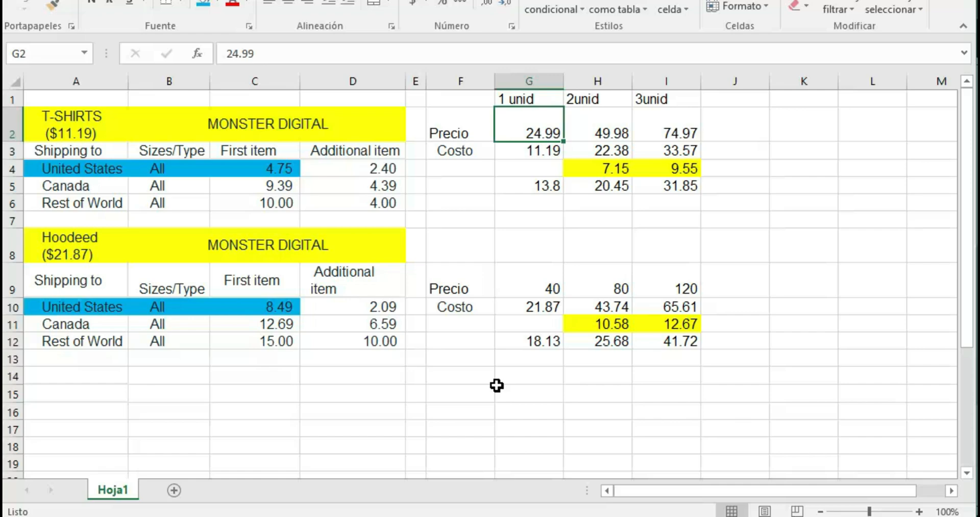
click(540, 131)
- Compare the Shopify rate conditions with the two-unit T-shirt price in cell H2 of the Excel sheet
click(669, 515)
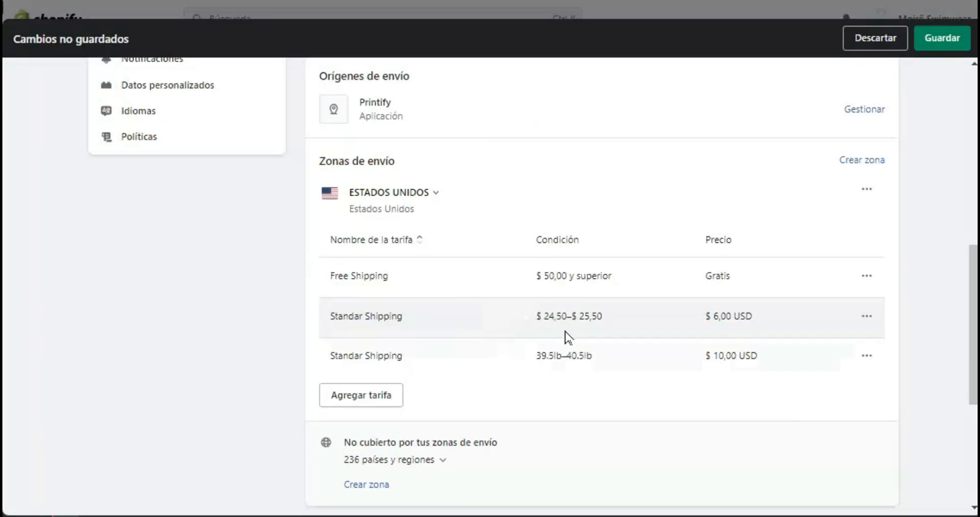
click(744, 515)
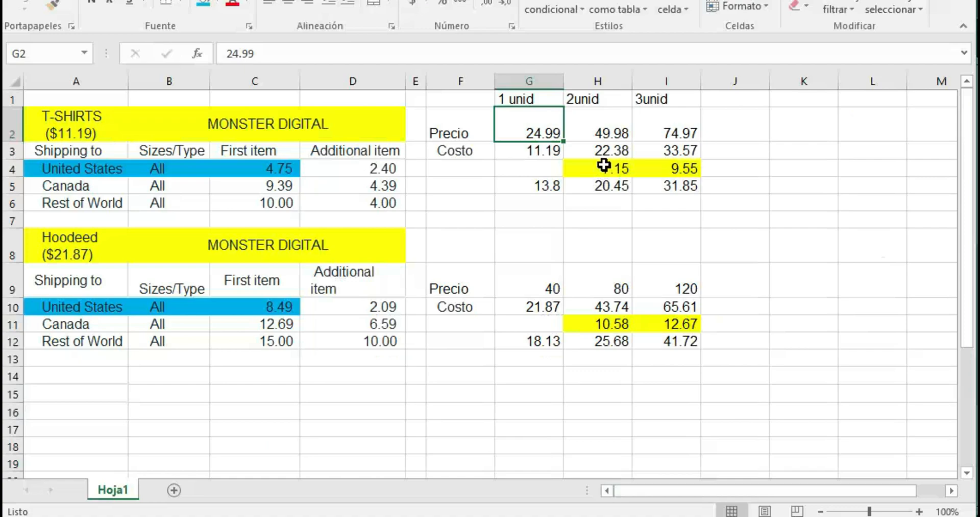
click(618, 134)
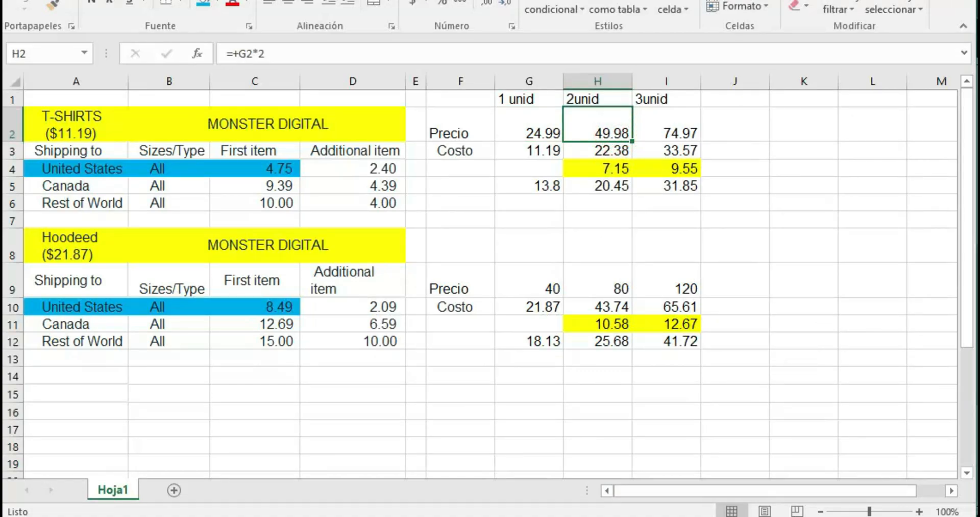
- In Shopify, set the minimum order price of the United States Free Shipping rate to $40
click(735, 514)
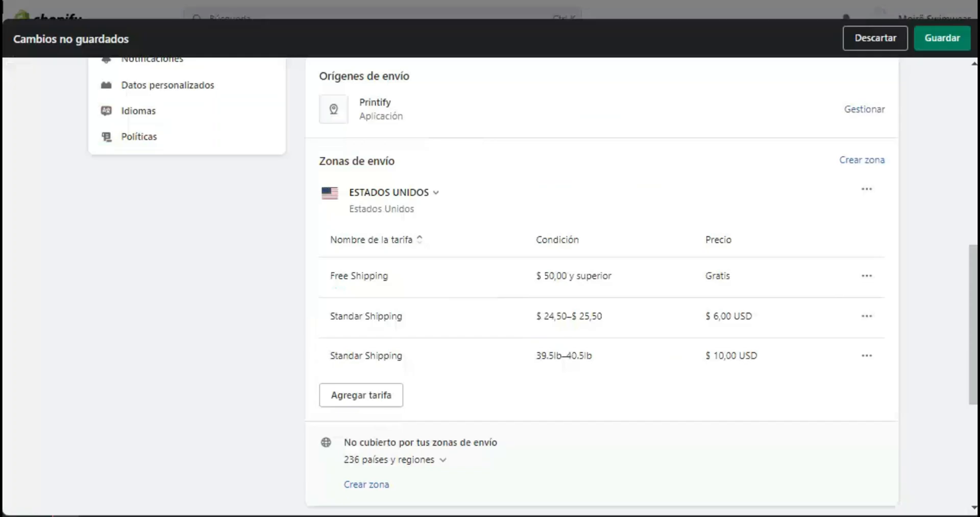
click(867, 275)
click(845, 315)
double_click(350, 352)
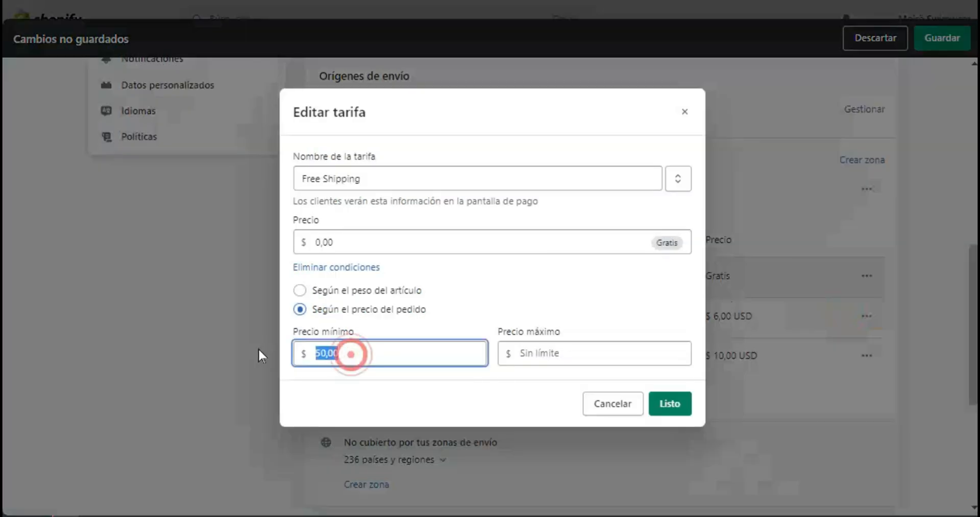
text(40)
- Switch to the Excel sheet and examine the two-unit T-shirt price, cost, shipping cost and profit formula in cells H2 to H5
key(alt+Tab)
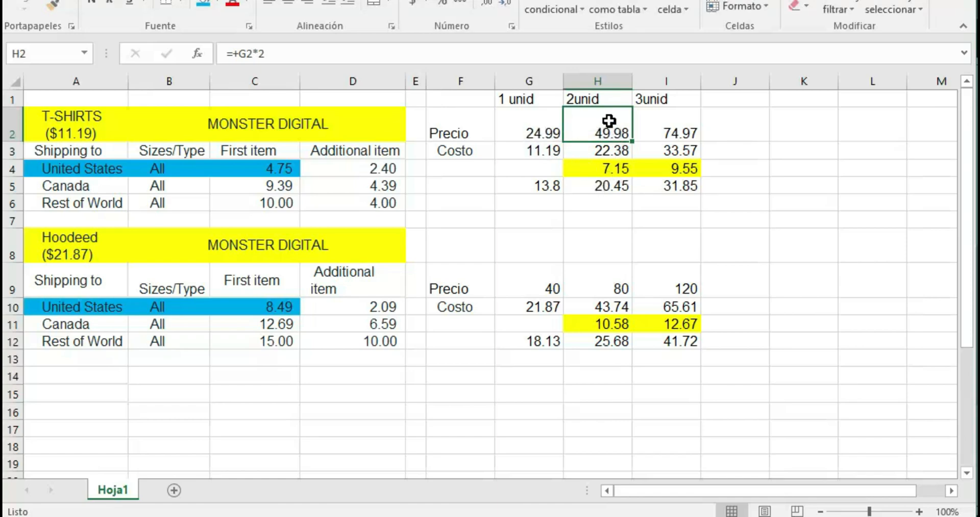
click(601, 169)
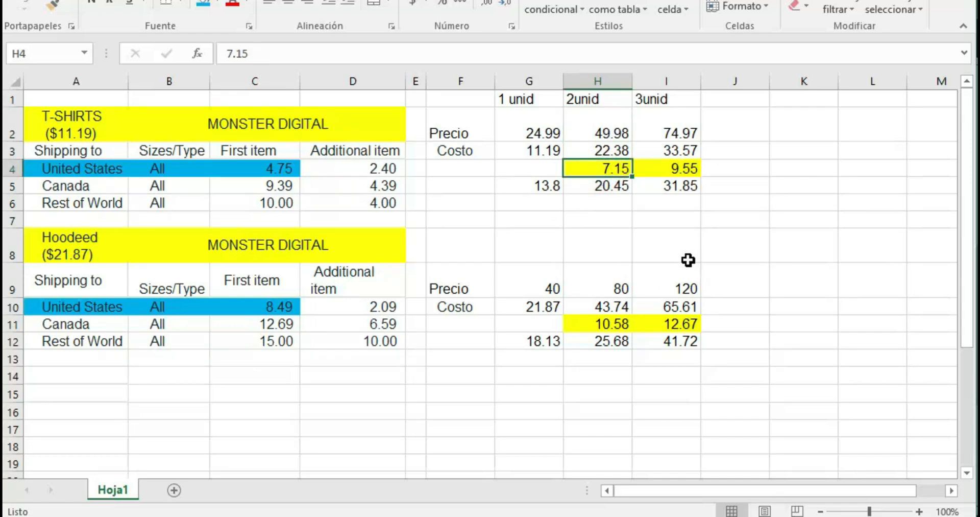
click(606, 134)
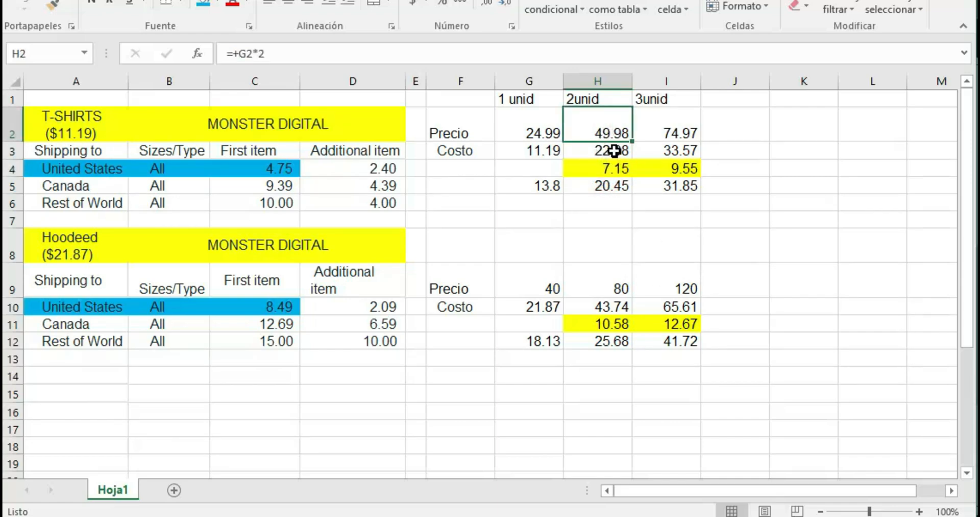
click(615, 149)
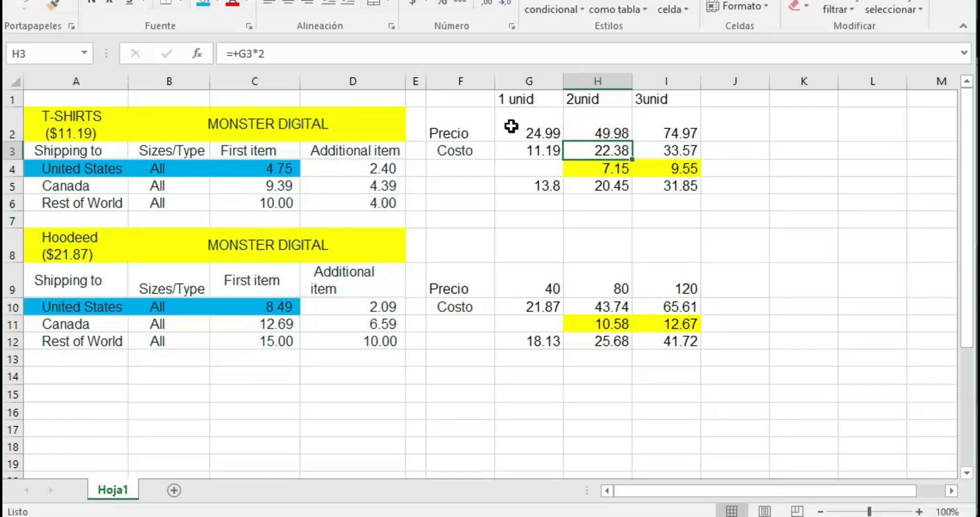
click(615, 168)
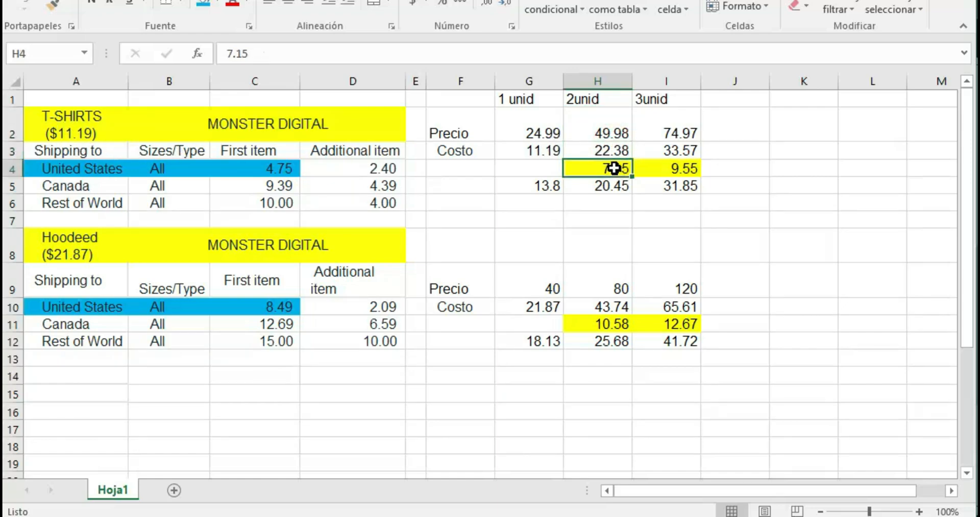
click(618, 134)
click(615, 150)
click(616, 166)
click(613, 190)
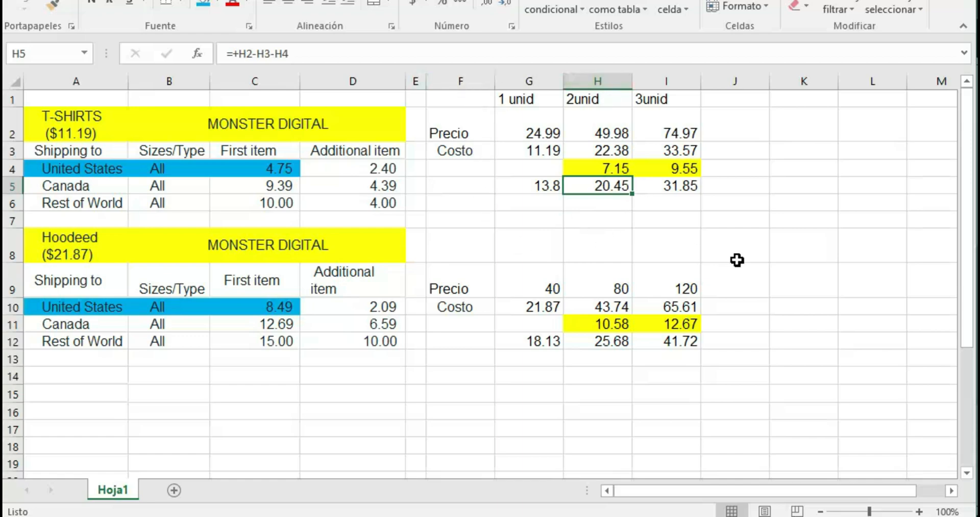
- Examine the three-unit T-shirt price, cost and profit in column I, tracing shipping to the United States first-item and additional-item rates
click(673, 134)
key(Return)
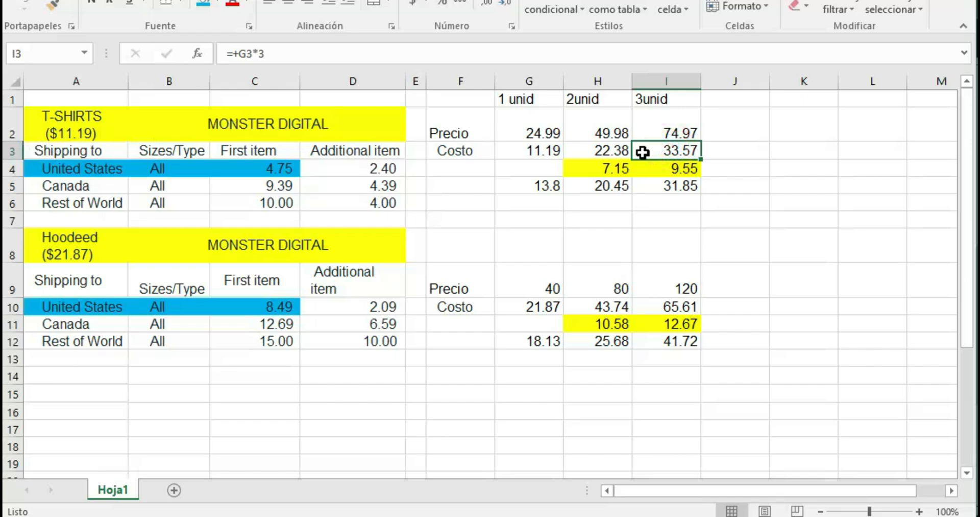
key(Return)
click(276, 172)
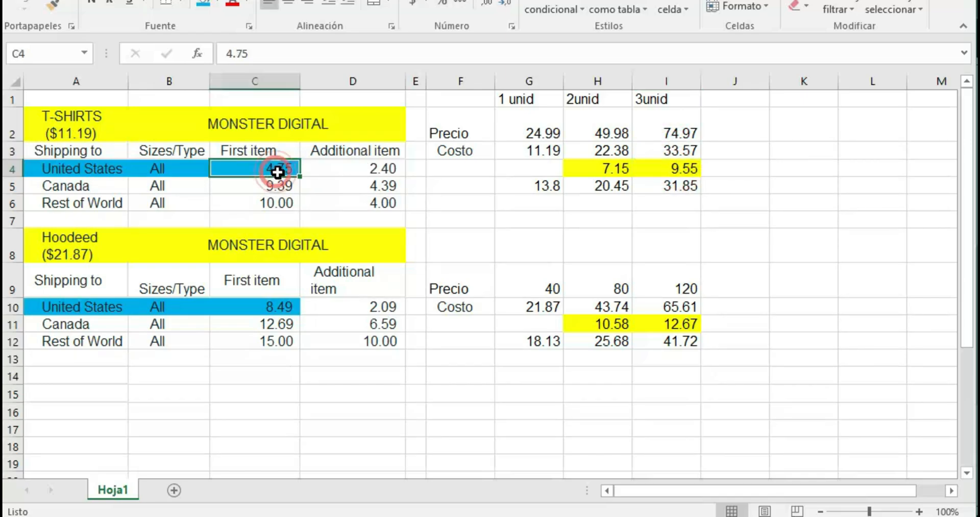
click(382, 169)
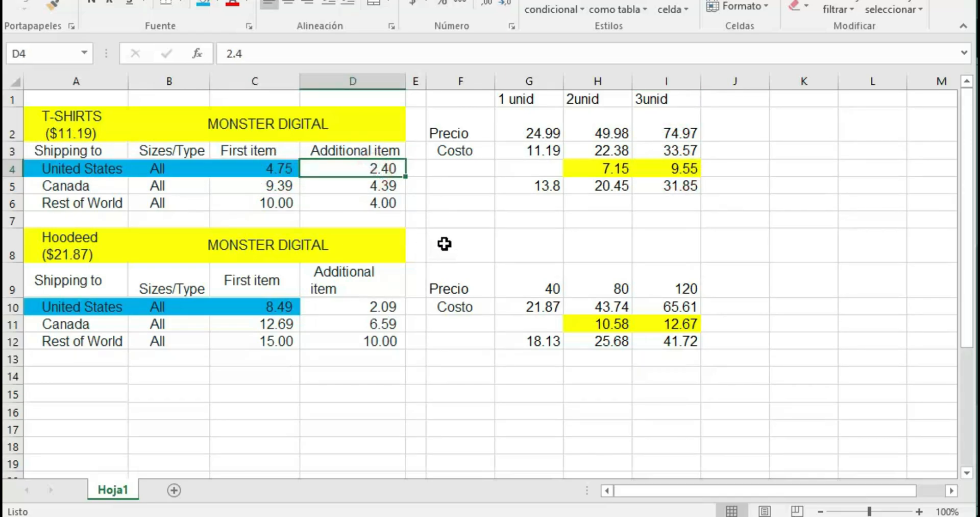
click(672, 166)
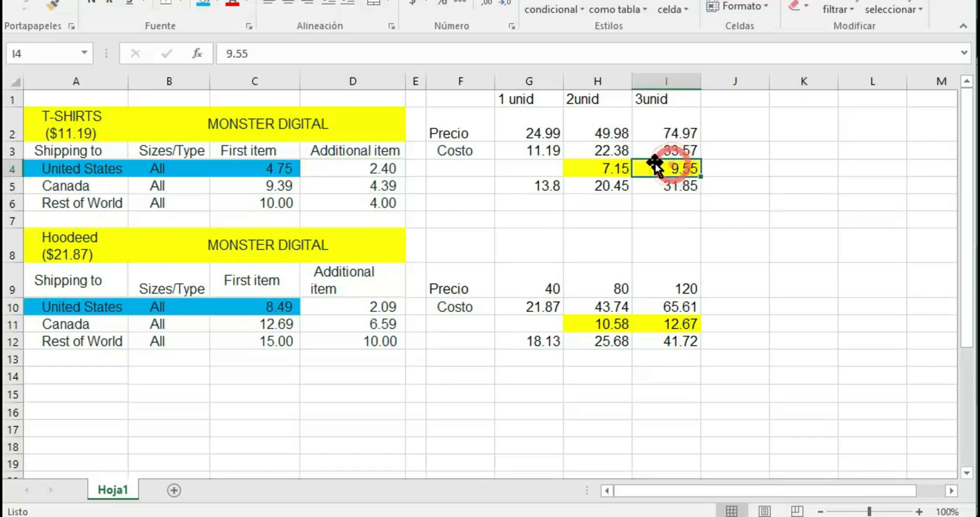
click(613, 168)
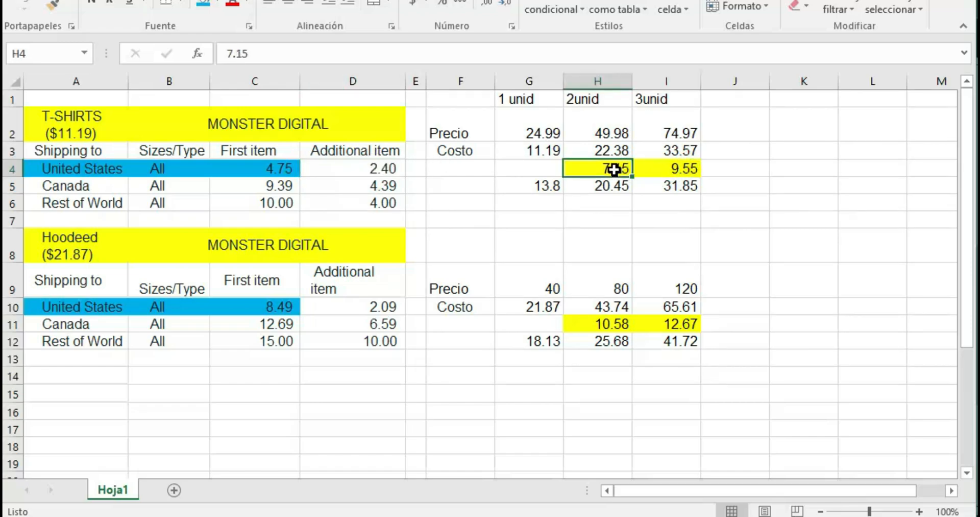
click(270, 168)
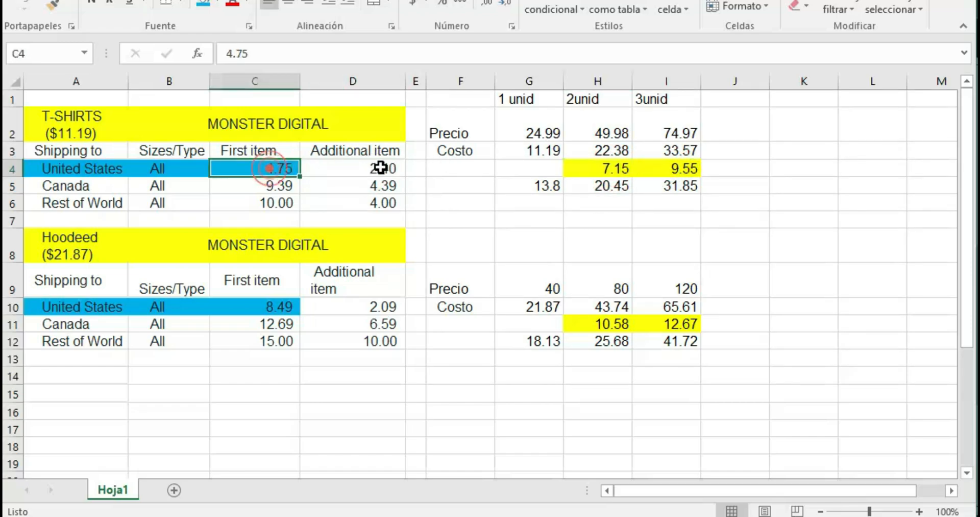
click(384, 167)
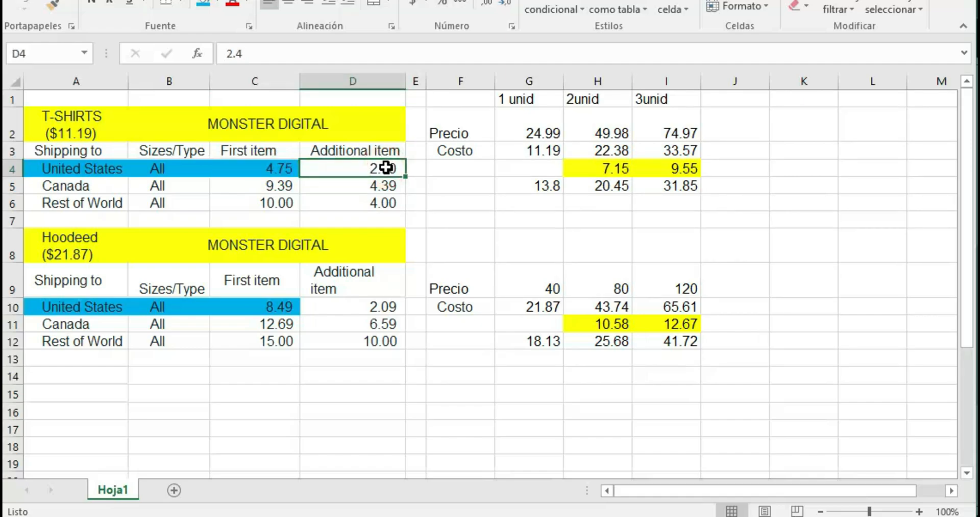
click(685, 168)
click(283, 166)
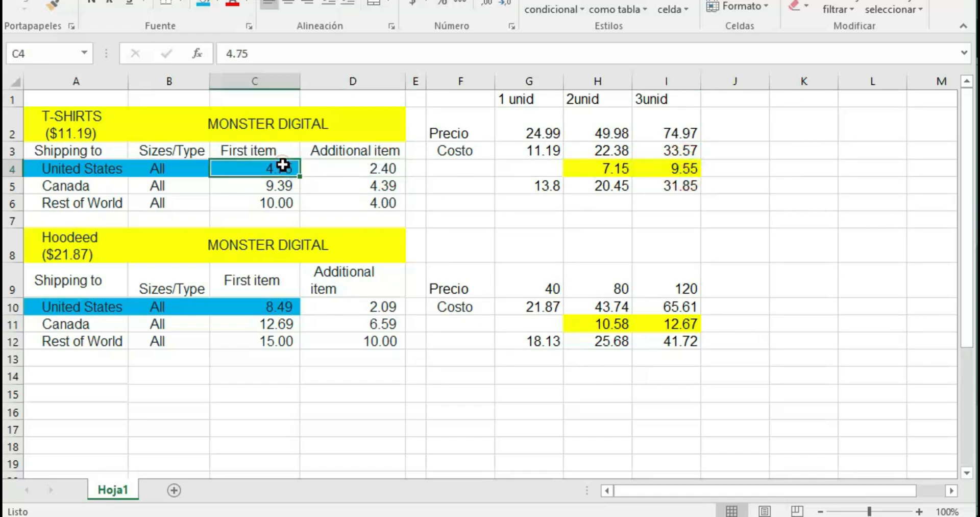
click(365, 168)
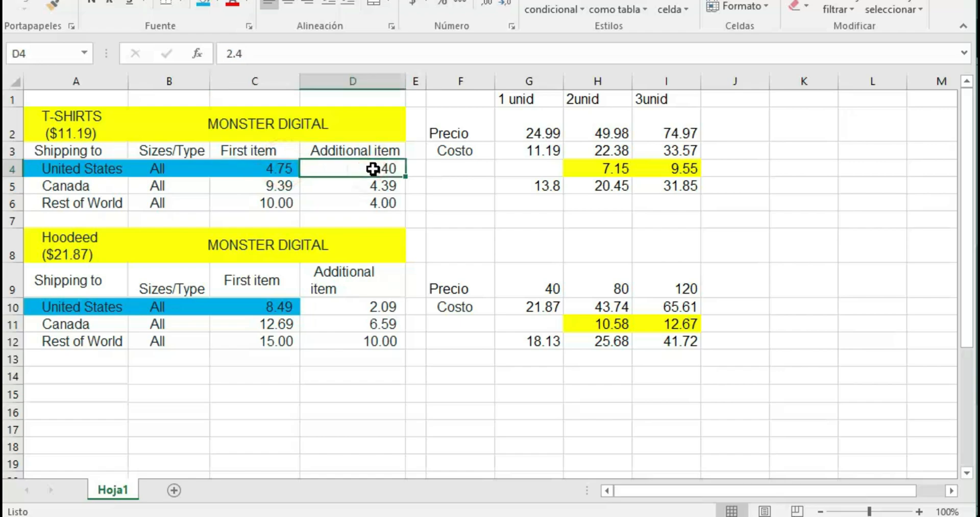
click(691, 133)
click(689, 146)
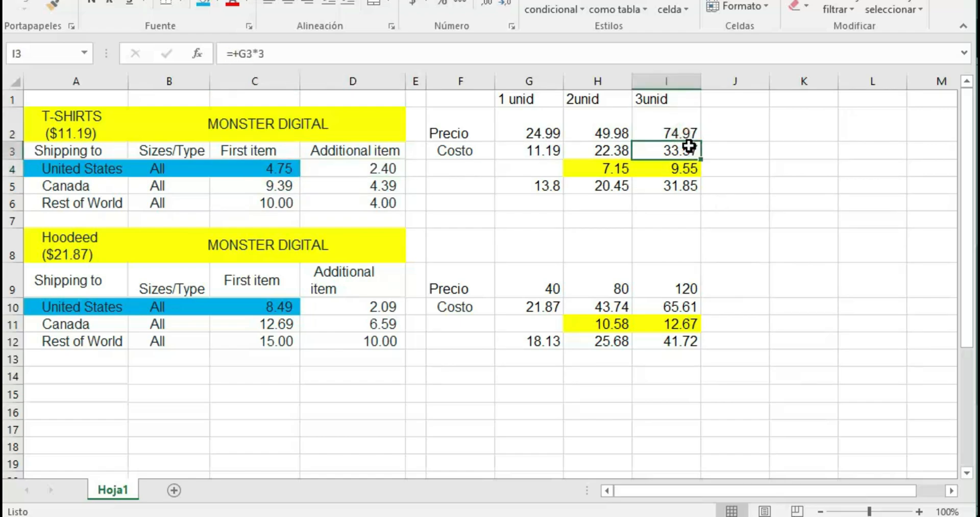
click(690, 168)
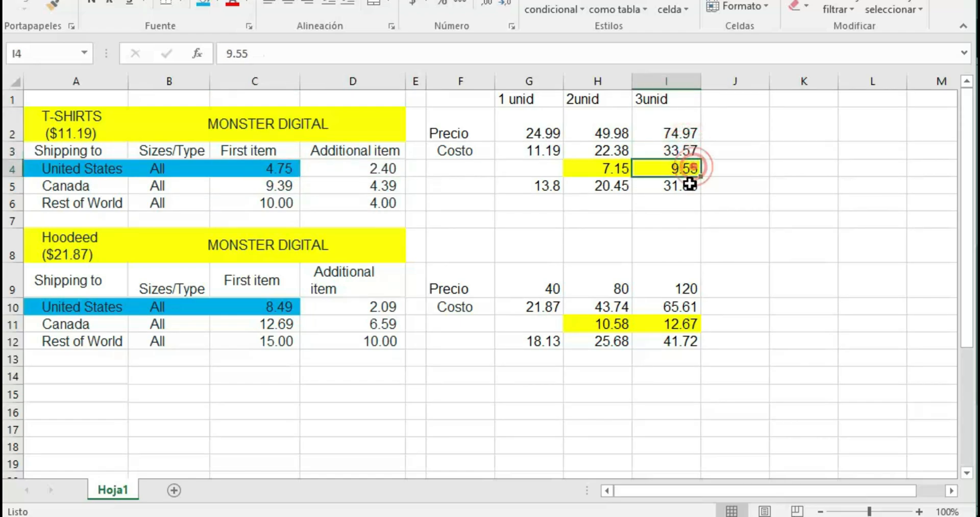
click(687, 185)
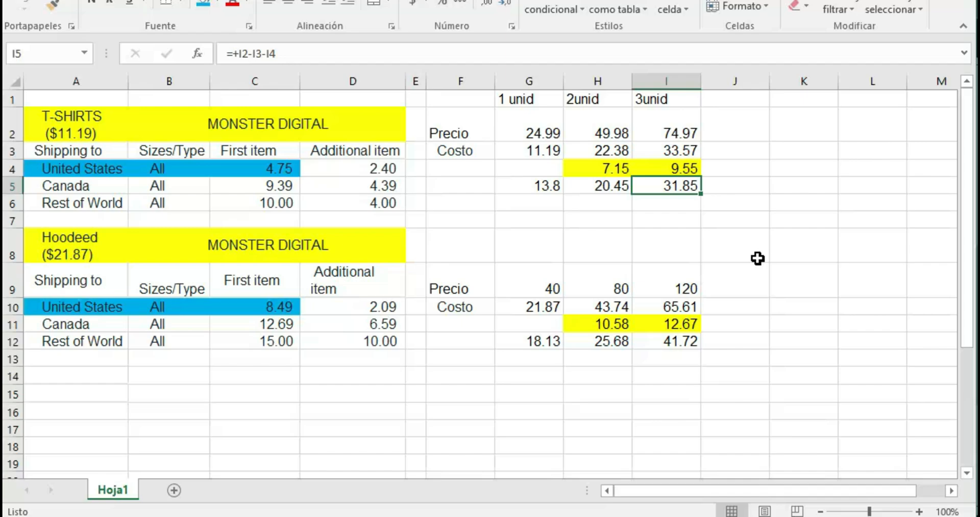
- Compare the T-shirt profits in row 5 across one, two and three units with the absorbed shipping costs in row 4
click(522, 182)
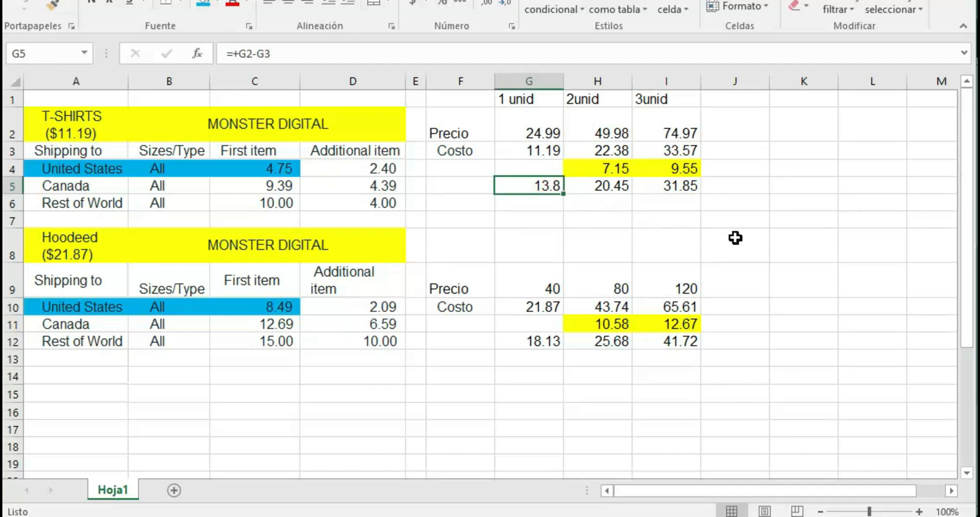
click(624, 184)
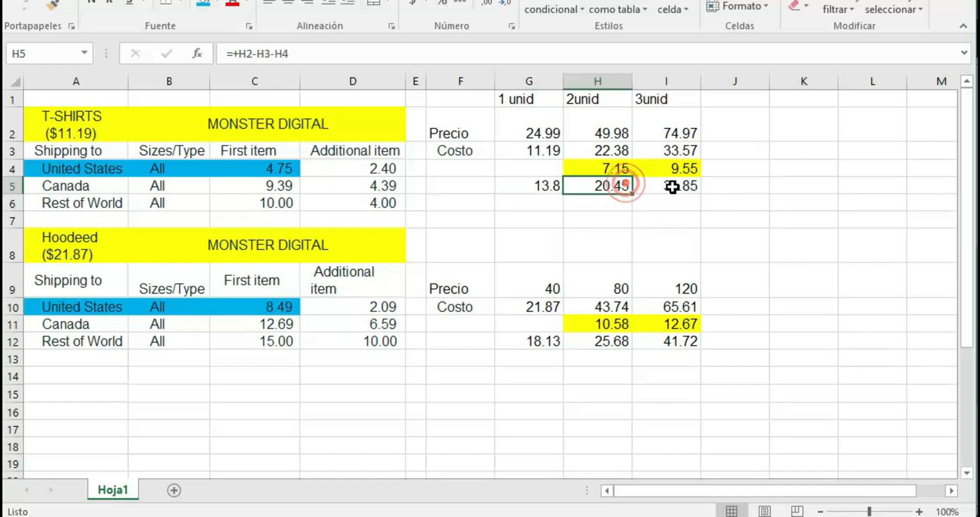
click(669, 185)
click(607, 167)
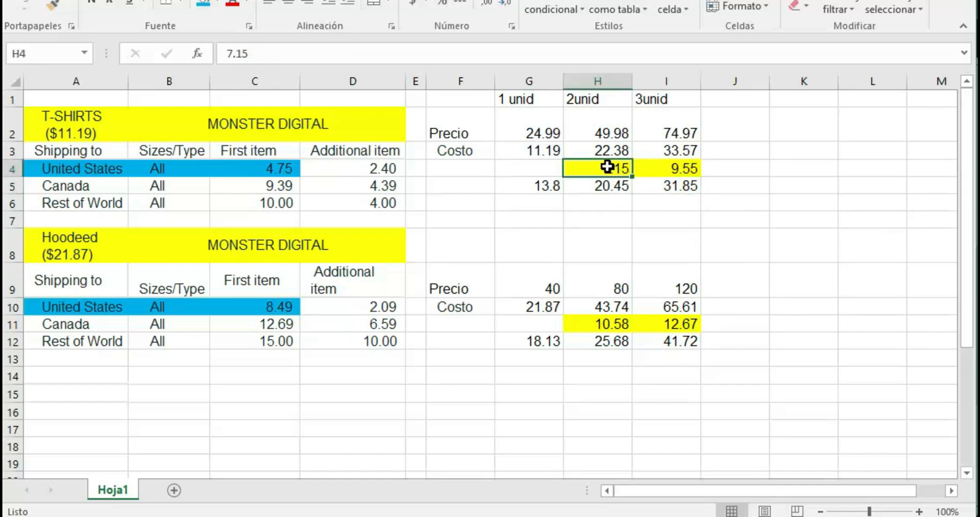
click(684, 167)
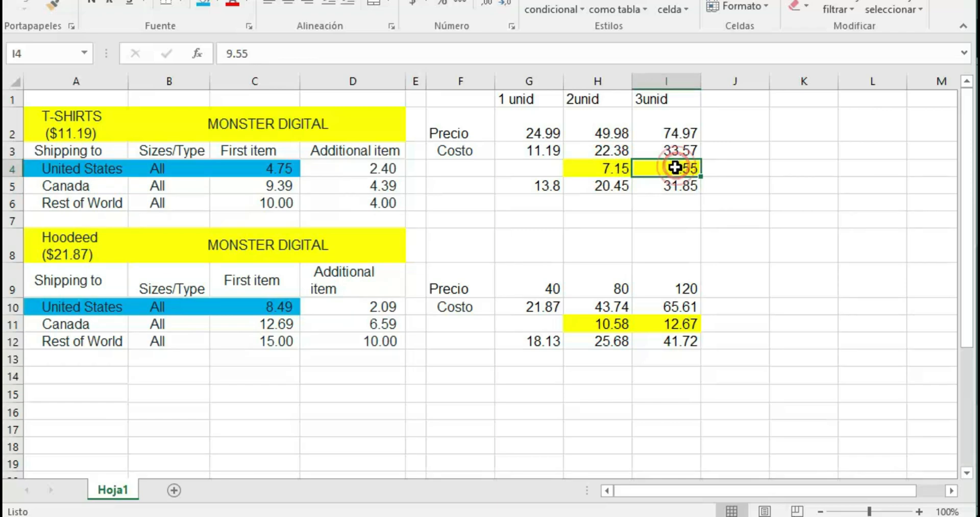
click(598, 191)
click(681, 190)
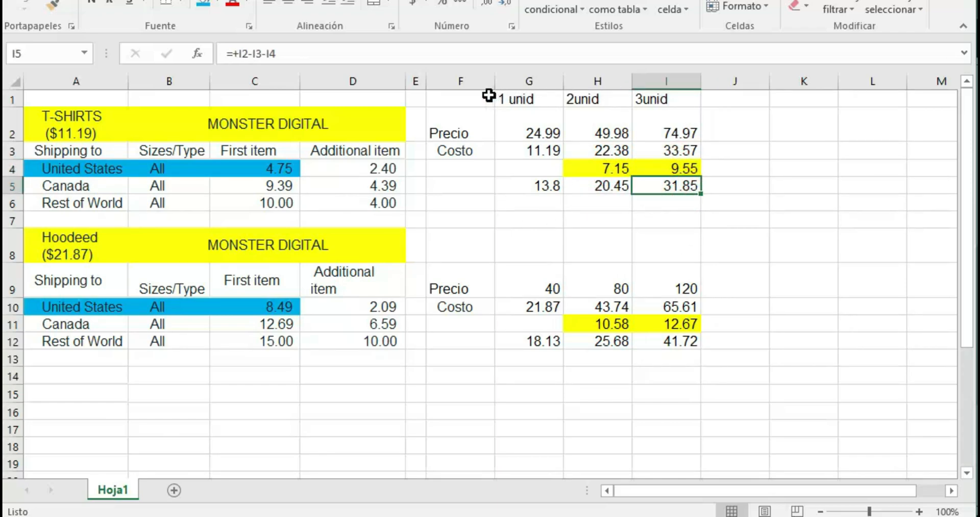
drag(461, 96, 677, 186)
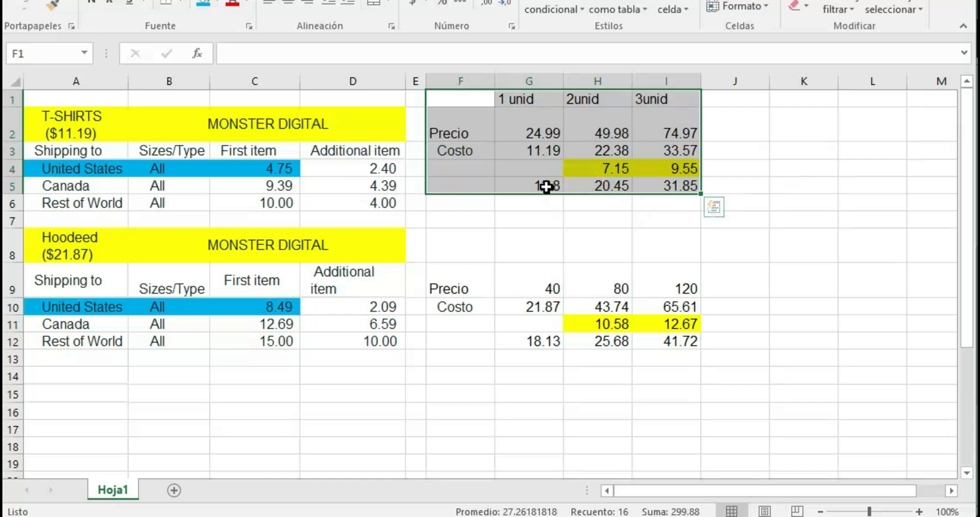
click(601, 187)
drag(585, 168, 677, 166)
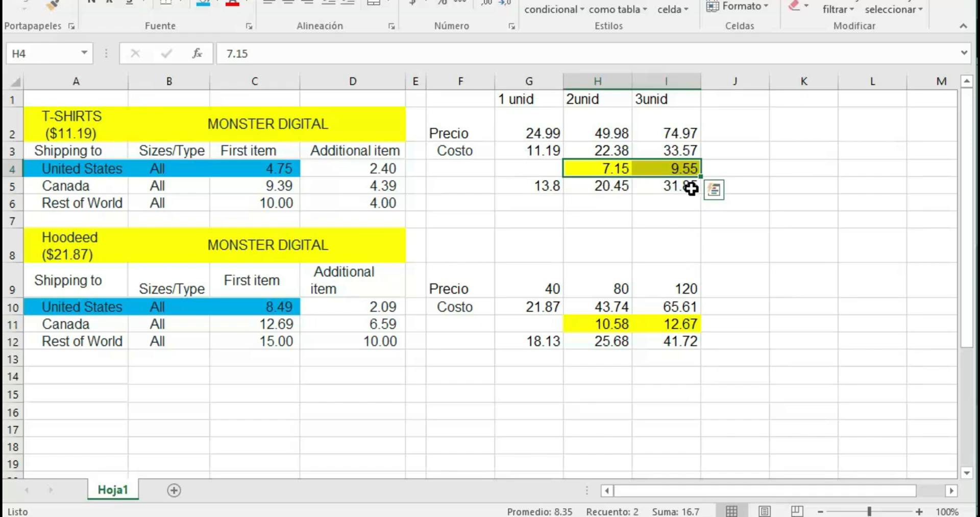
click(516, 200)
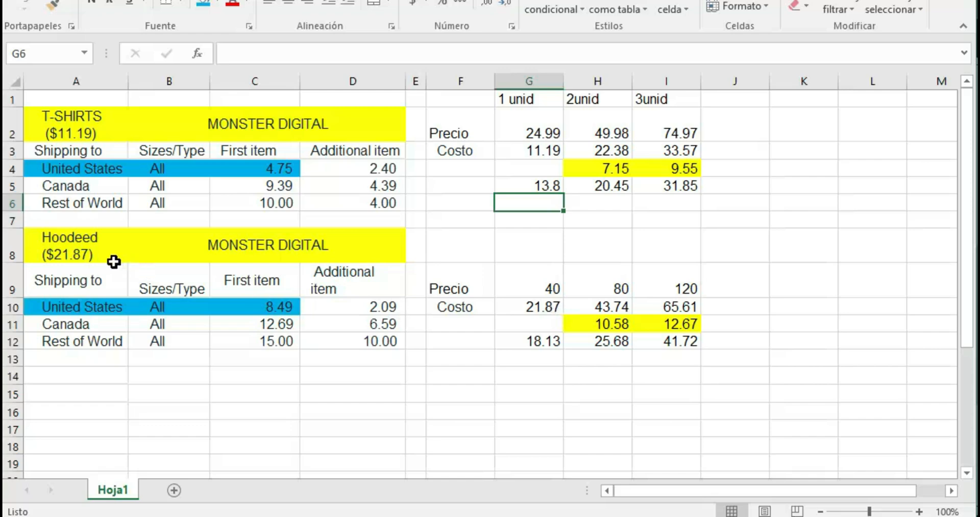
- Examine the hoodie section's one-unit price, cost and profit formula in column G, checking the two-unit price in H9
click(63, 254)
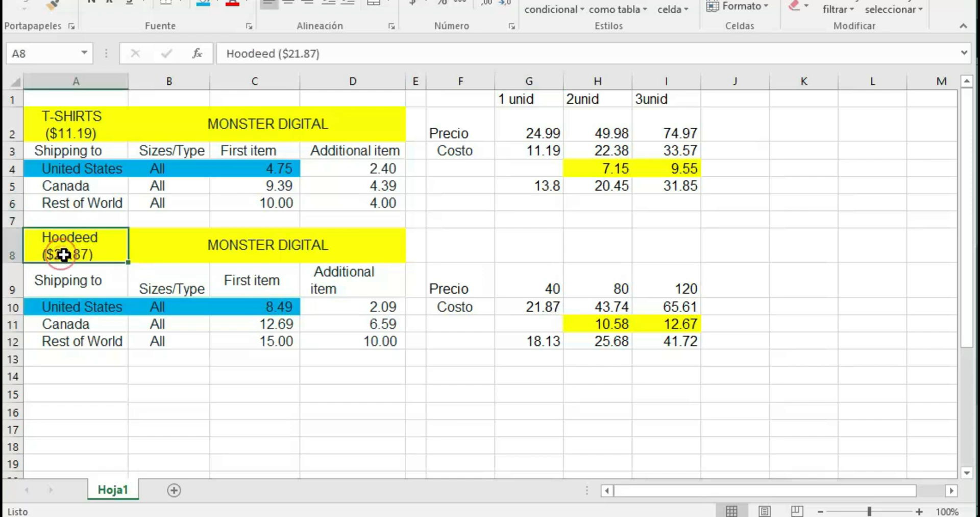
click(529, 288)
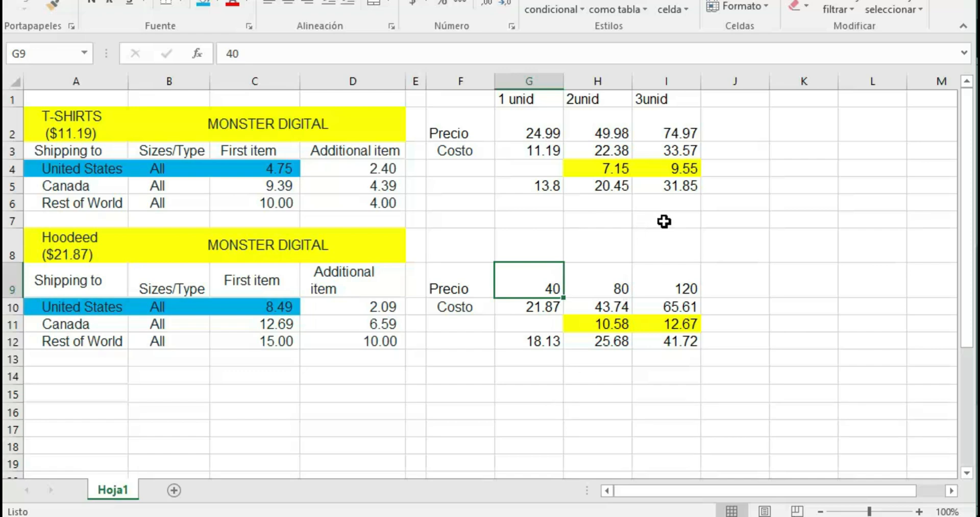
click(609, 280)
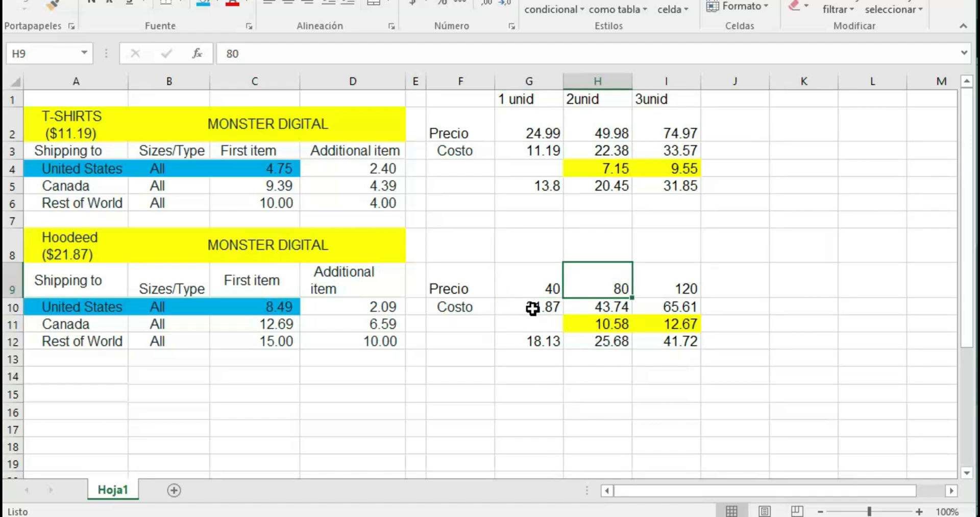
click(534, 285)
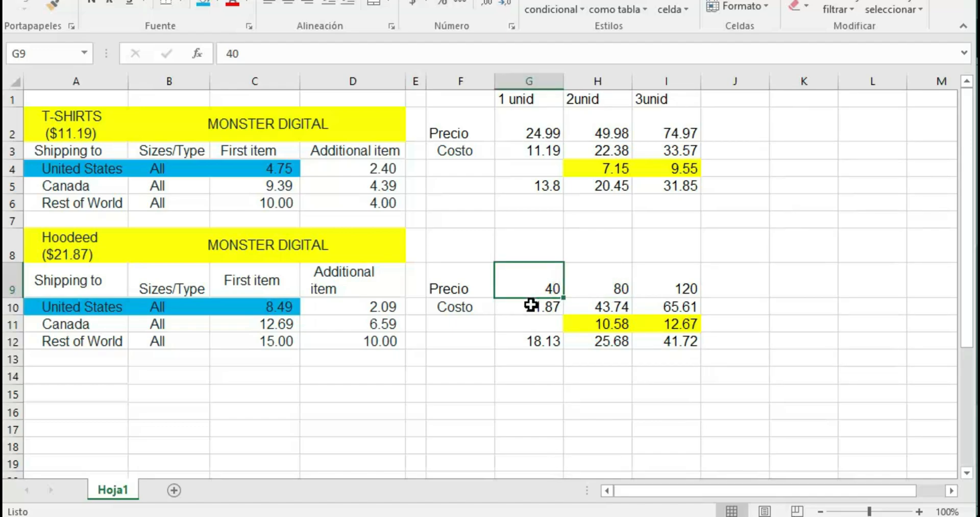
click(532, 305)
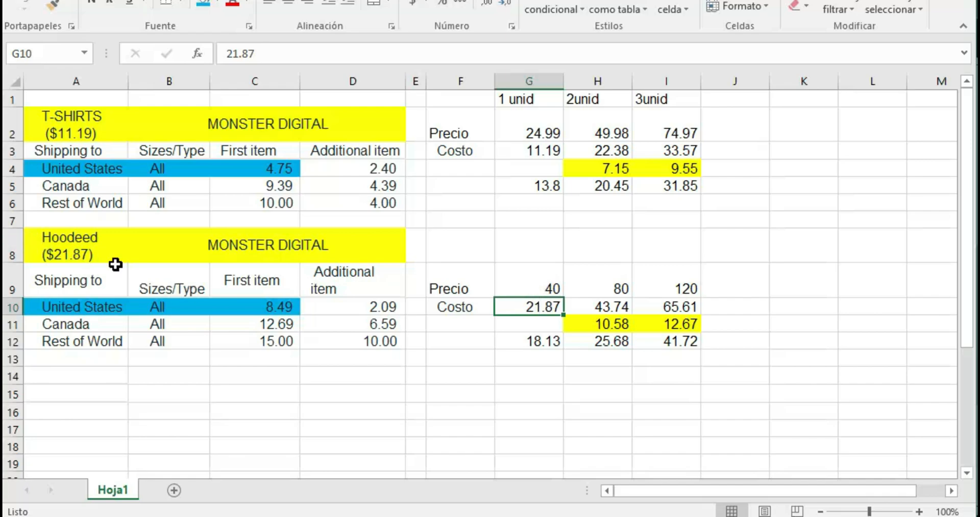
click(538, 345)
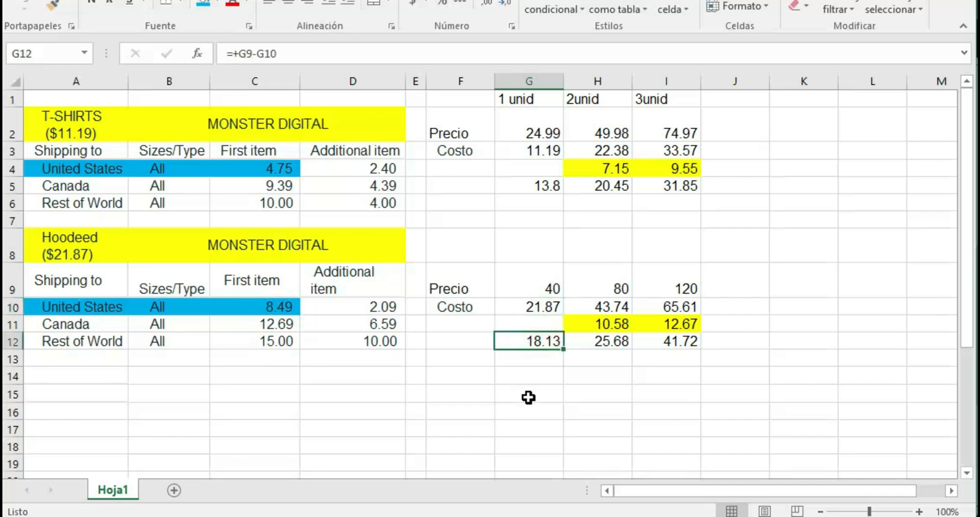
click(543, 288)
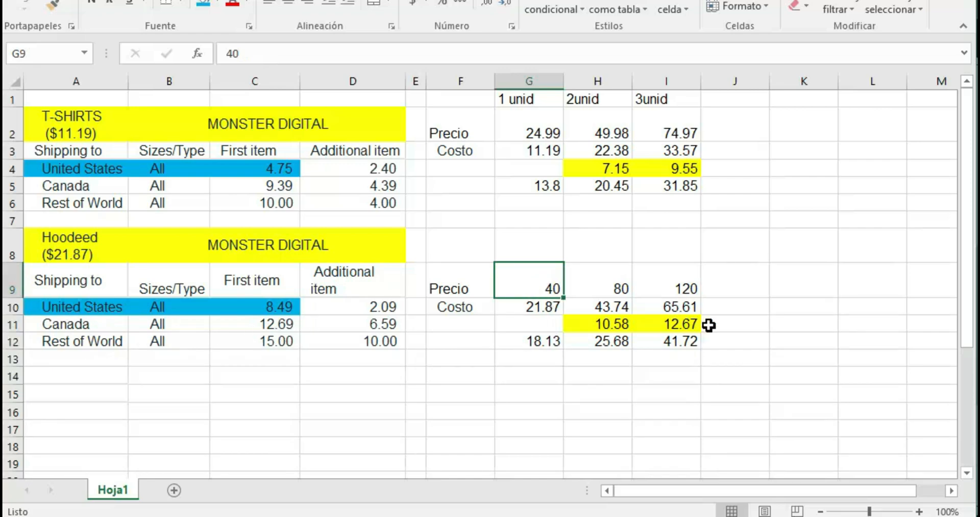
- Examine the two-unit hoodie price, cost, shipping and profit in column H, tracing shipping to the United States rates and comparing with one-unit profit
key(Down)
key(Down)
key(Right)
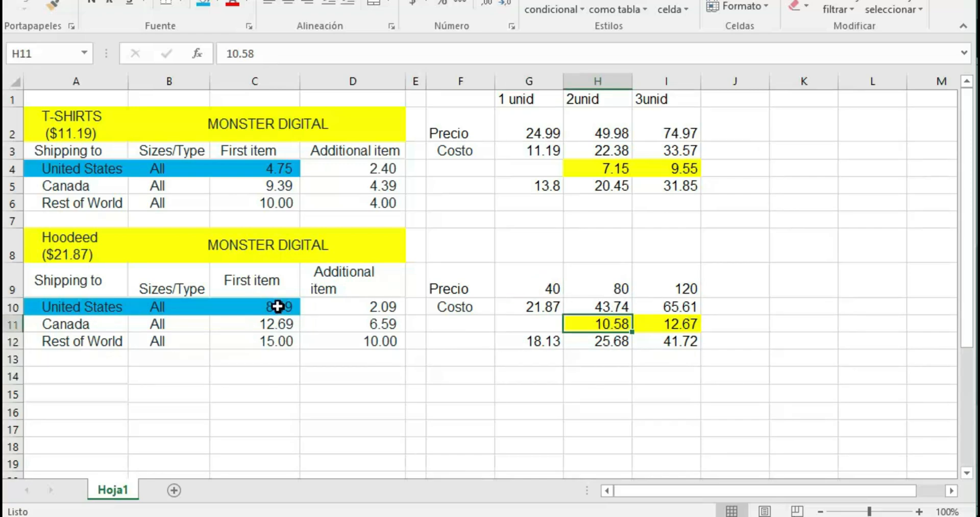
click(278, 305)
click(385, 306)
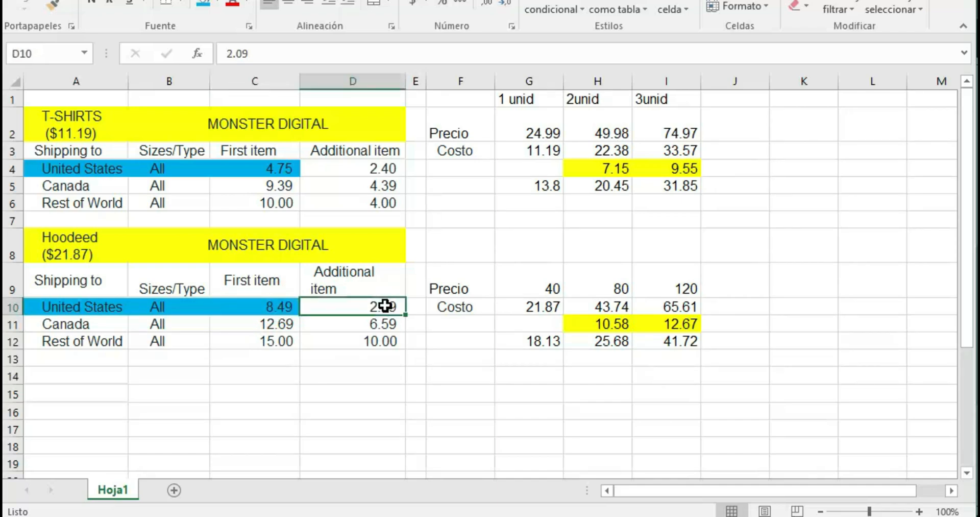
click(606, 322)
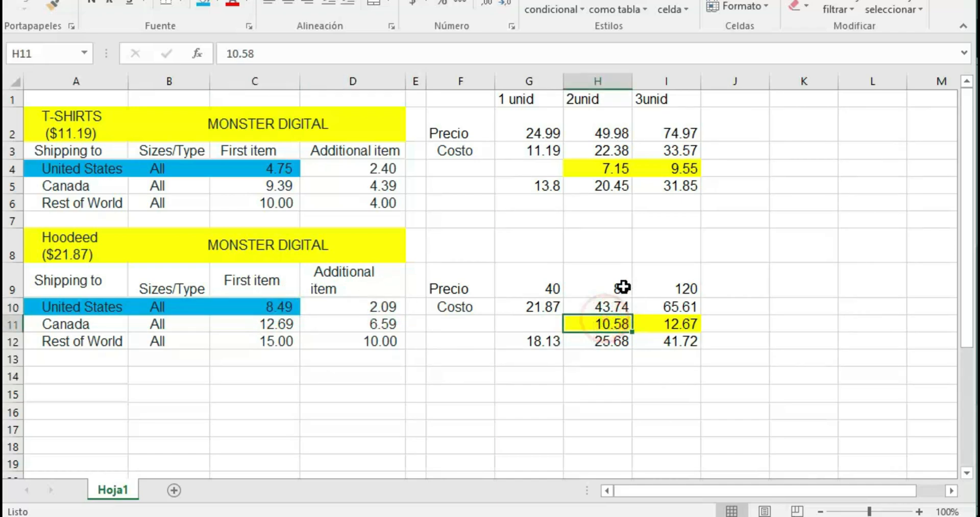
click(608, 285)
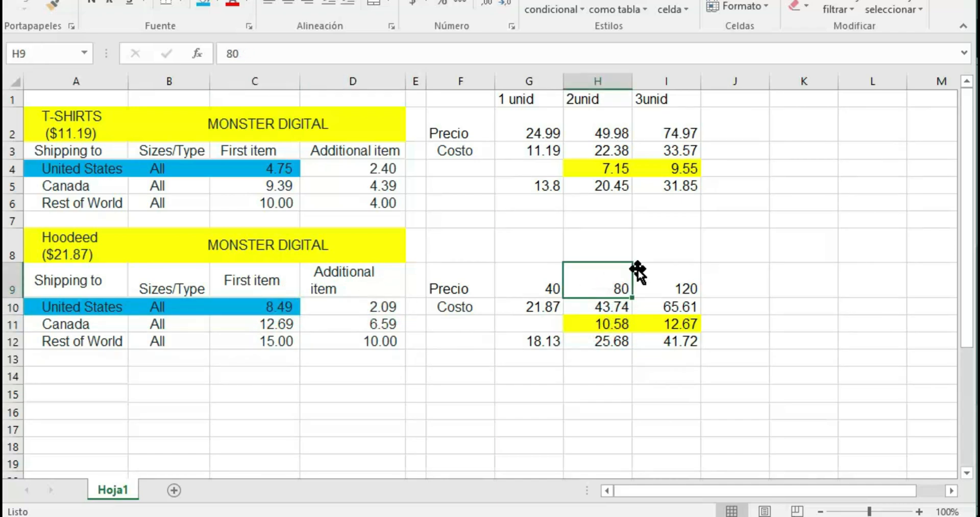
click(608, 307)
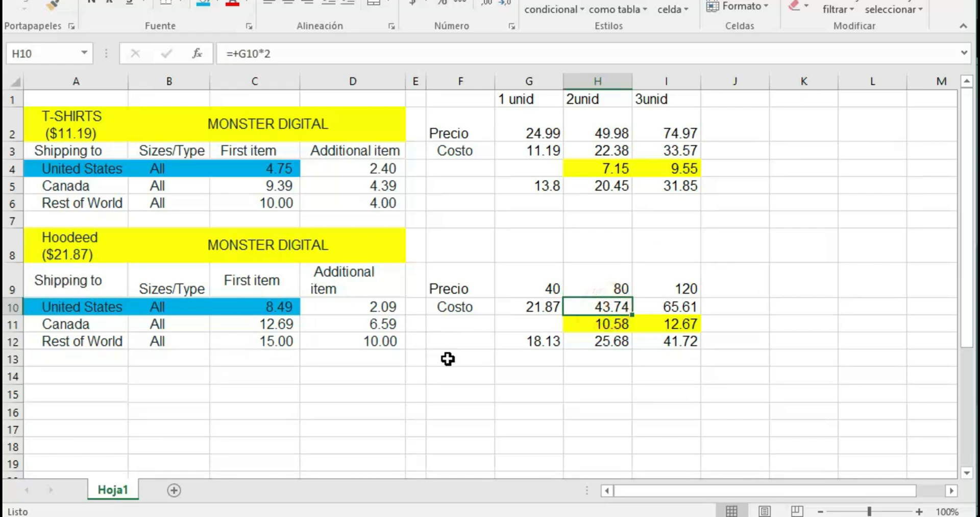
click(613, 324)
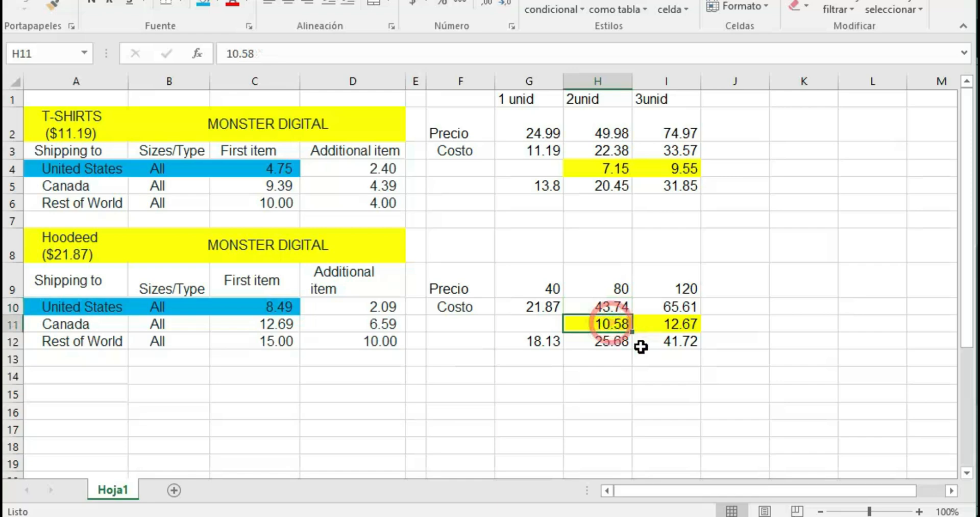
click(608, 342)
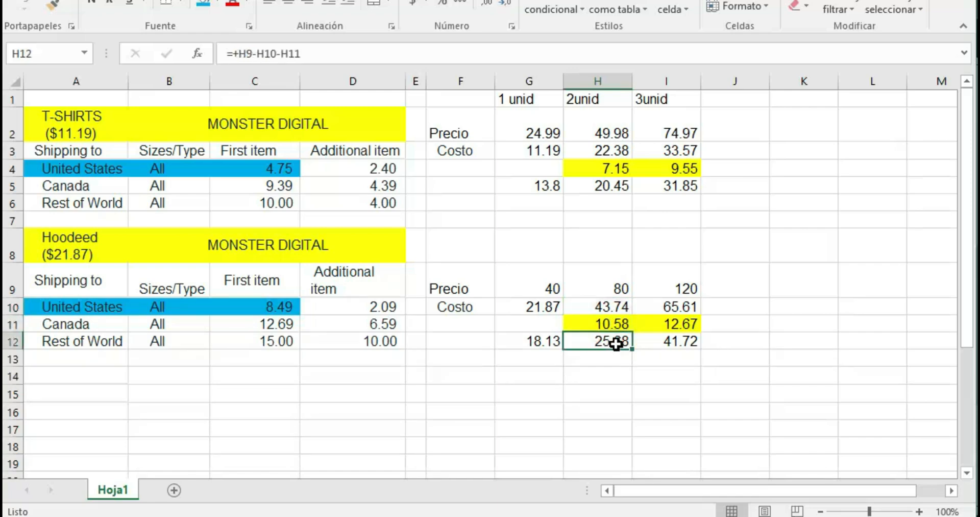
click(530, 340)
click(607, 341)
- Examine the three-unit hoodie price and profit in column I, comparing shipping in H11:I11 with profits in H12:I12
click(678, 283)
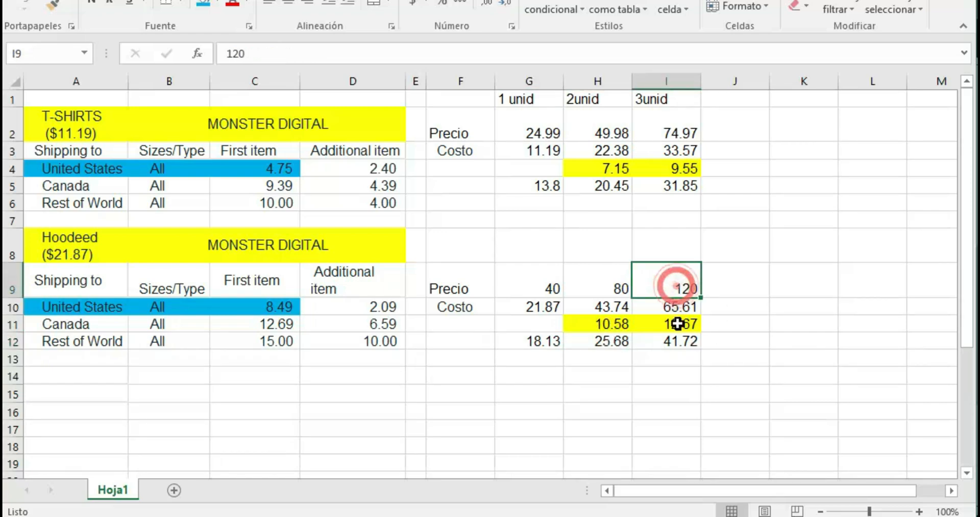
click(677, 341)
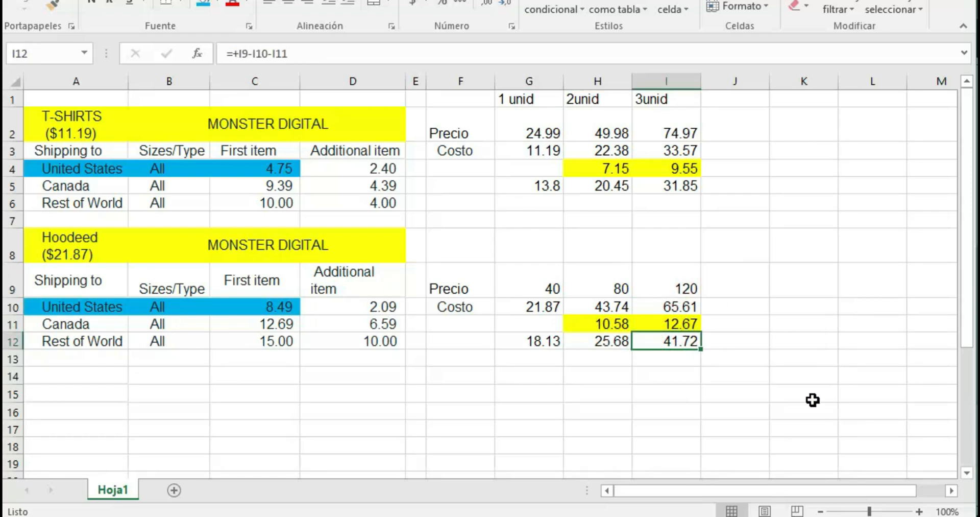
drag(587, 324, 670, 323)
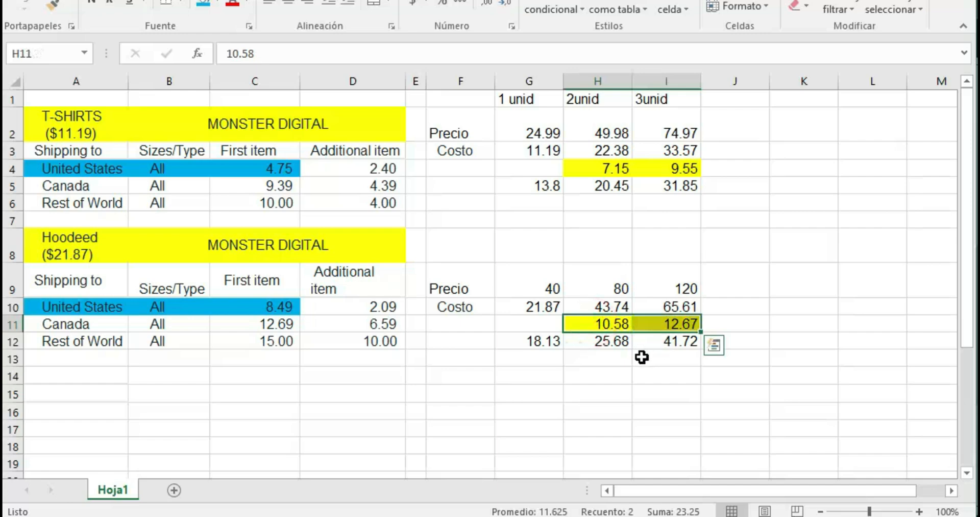
drag(605, 340, 663, 341)
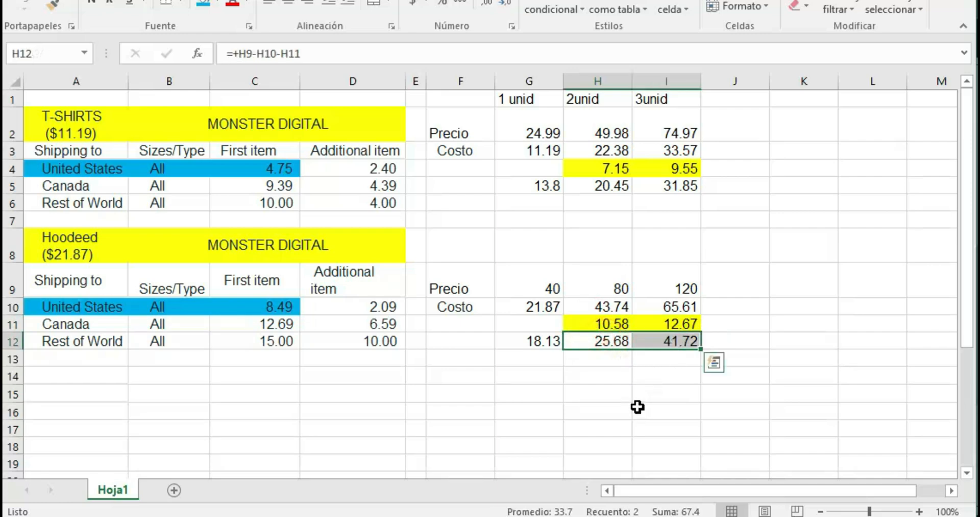
click(609, 286)
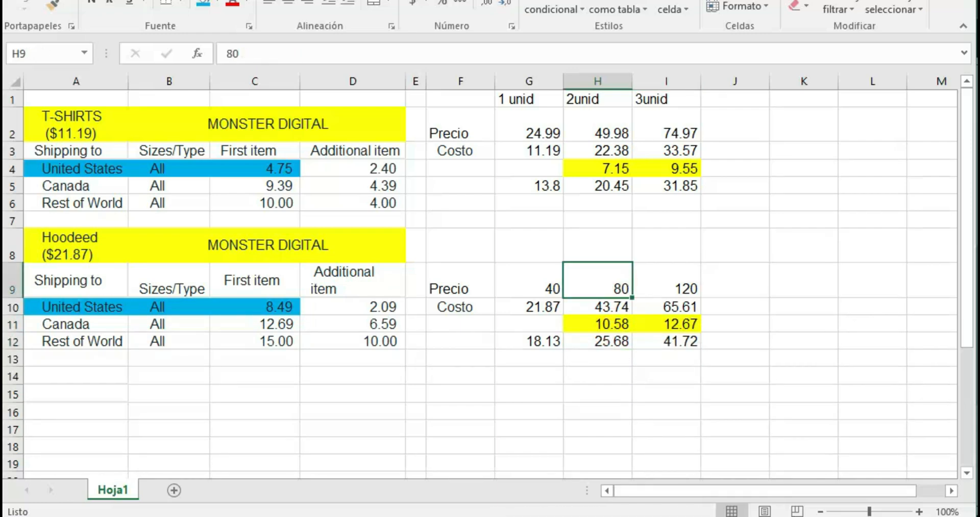
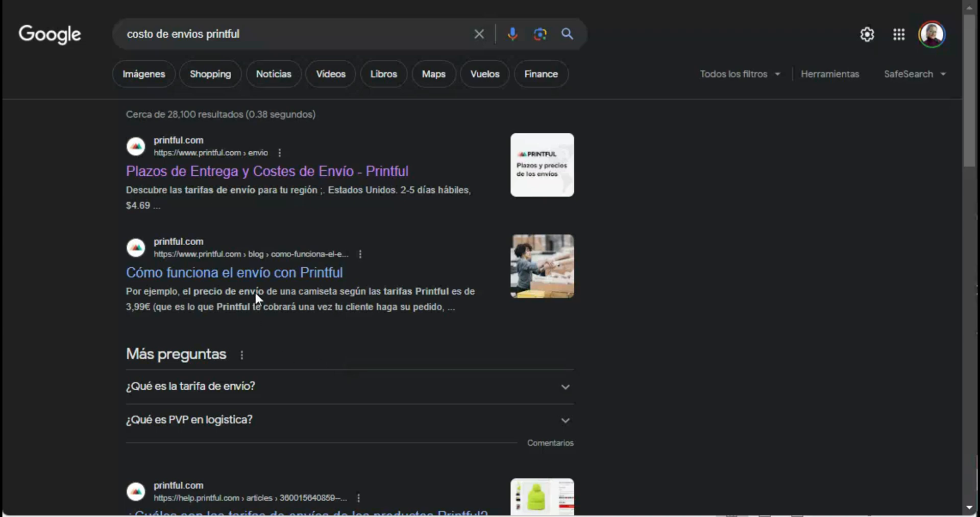
- Open Printful's shipping rates page from the Google results and examine the T-shirt (Camisetas) rates for EEUU, first and additional product
click(339, 174)
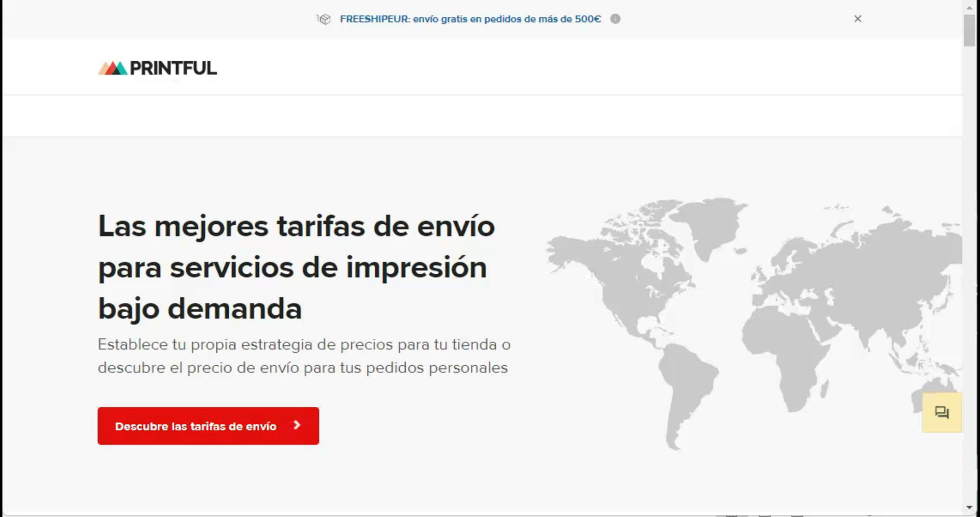
click(211, 435)
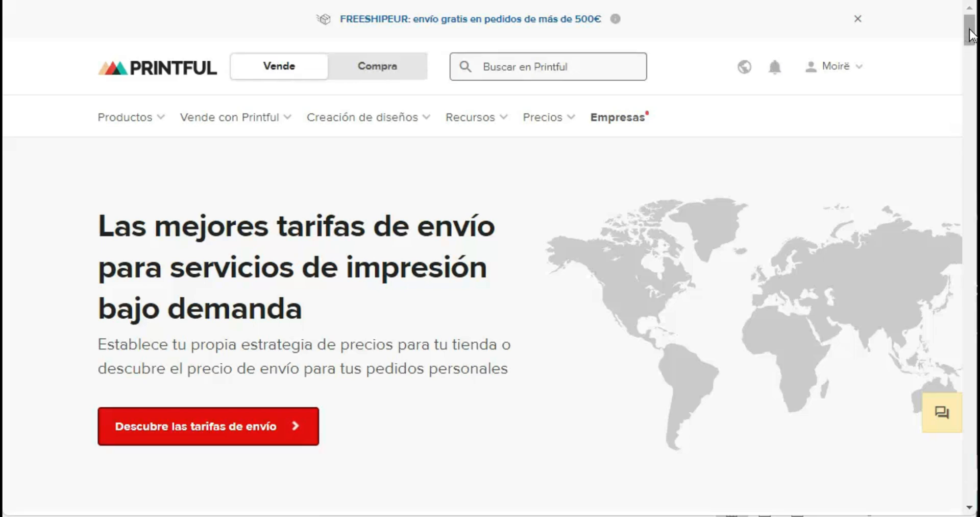
drag(970, 36, 948, 156)
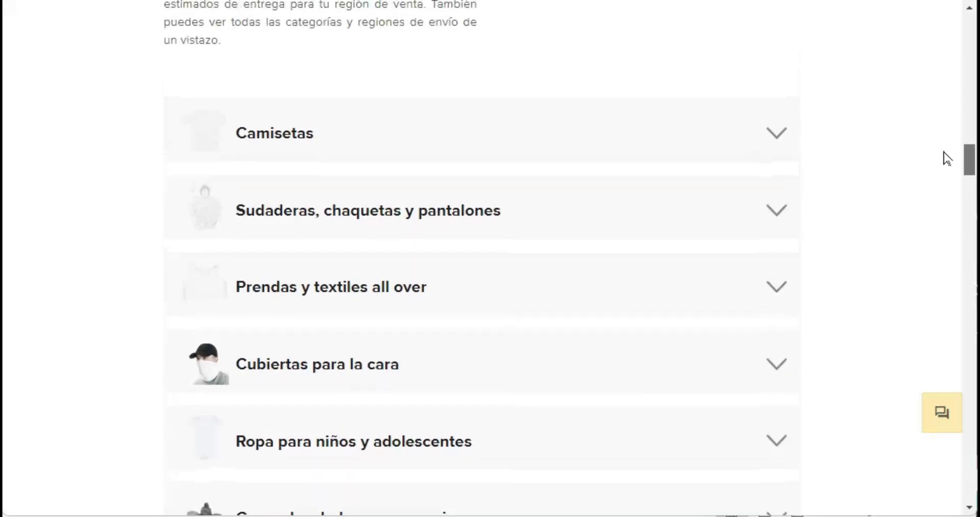
click(778, 205)
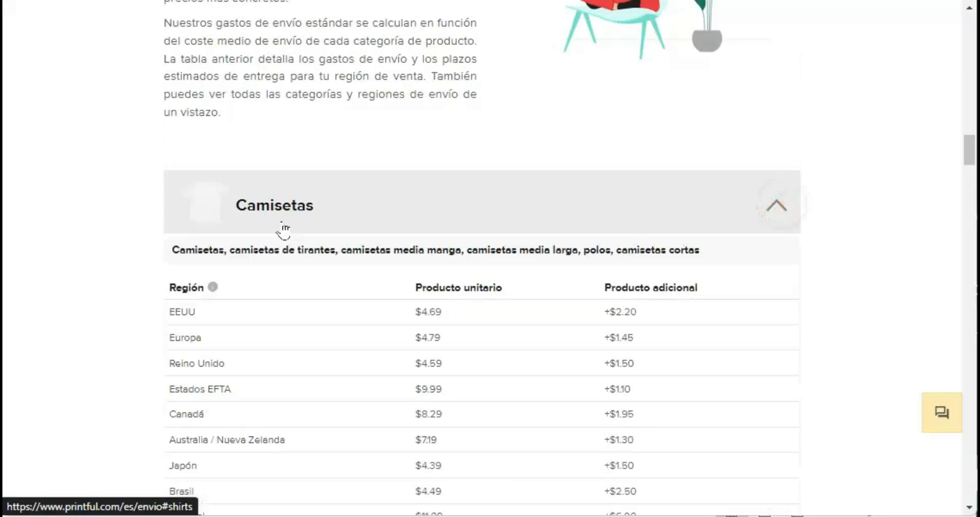
drag(970, 149, 970, 166)
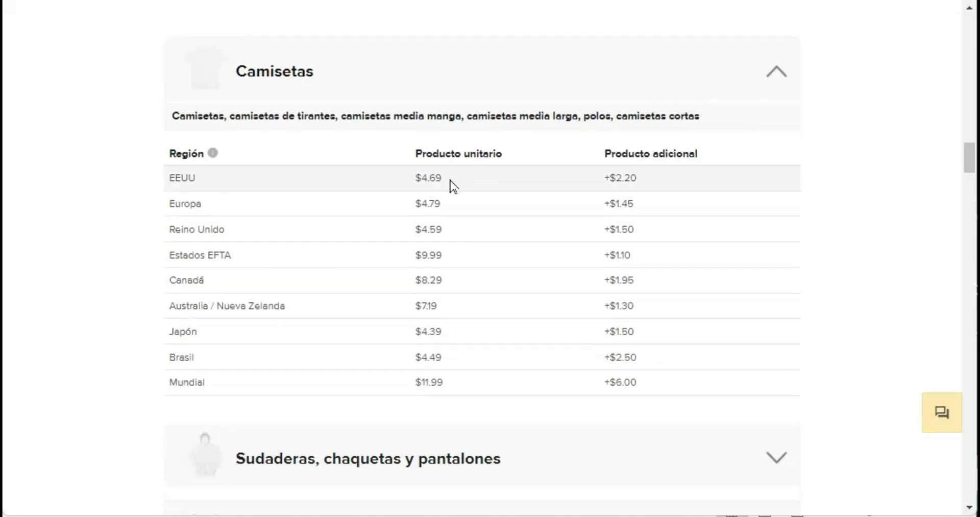
drag(401, 179, 451, 188)
click(658, 177)
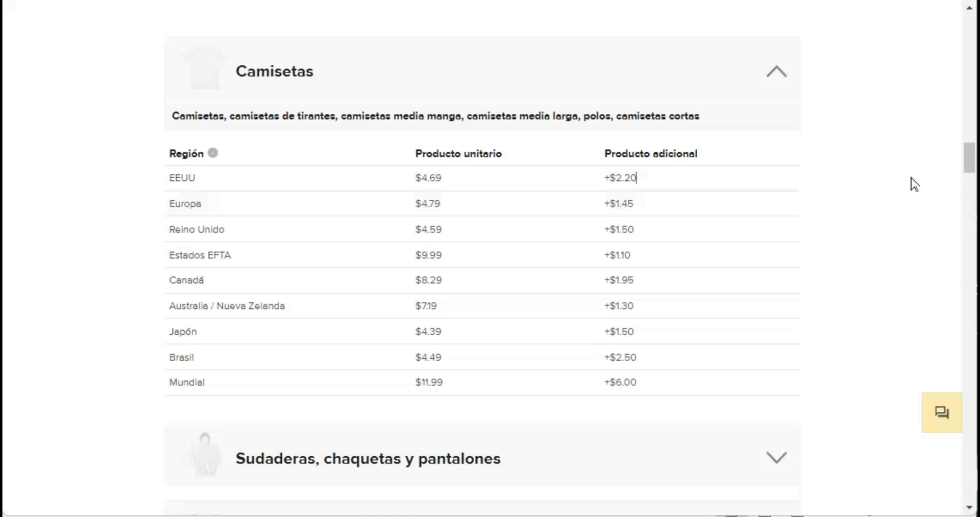
- Expand Printful's Sudaderas, chaquetas y pantalones category and examine its unit and additional-product shipping rates by region
drag(972, 158, 972, 175)
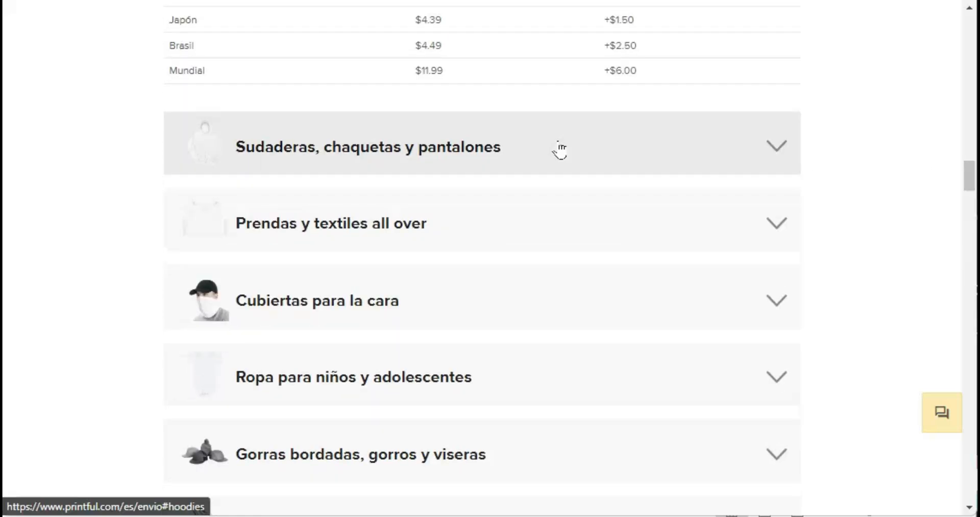
click(781, 150)
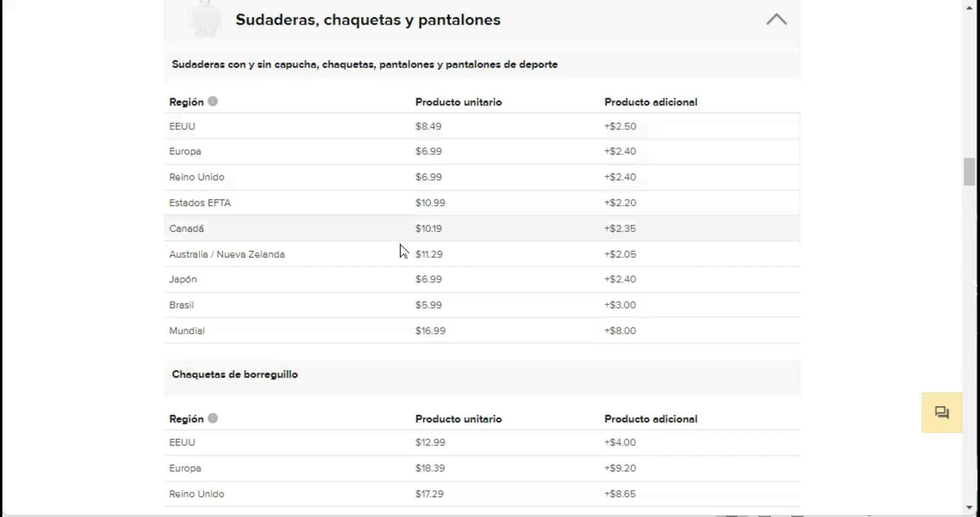
drag(970, 175, 970, 172)
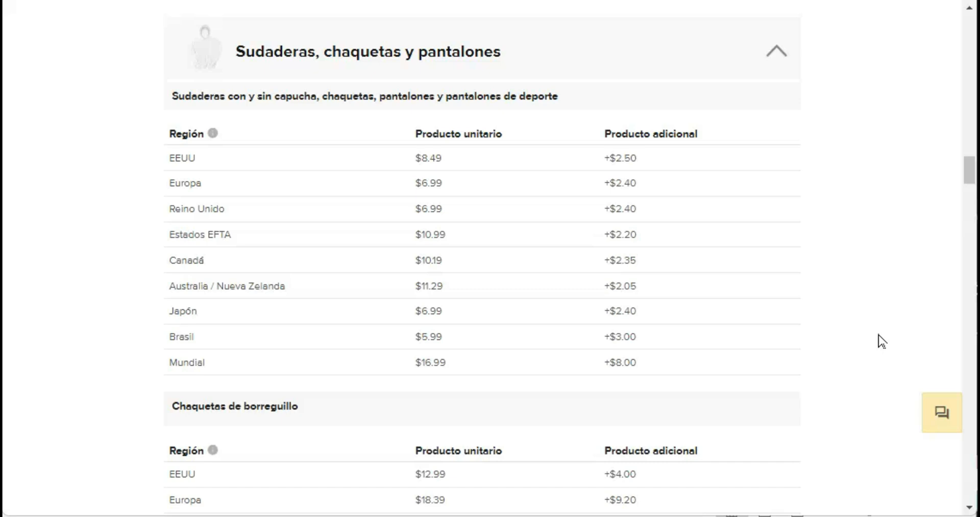
scroll(882, 341, down, 7)
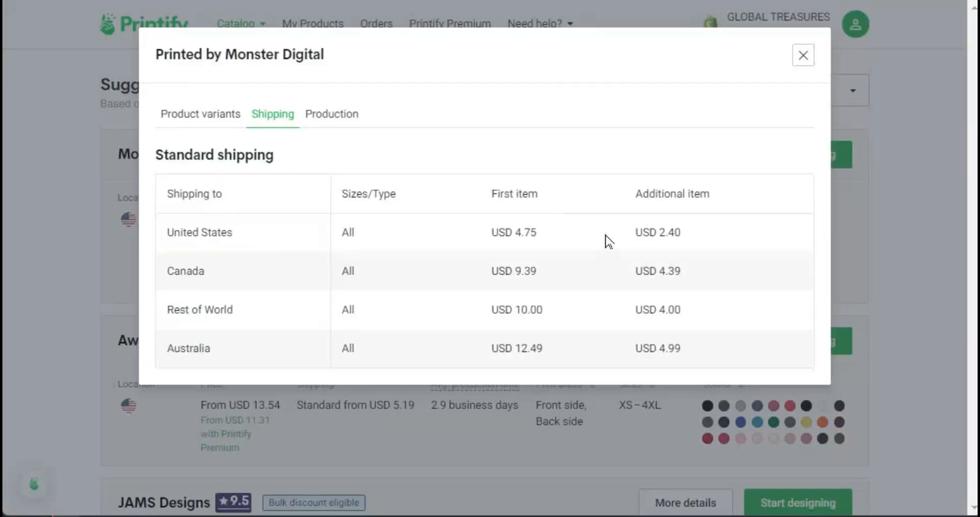
- In Printify, close the Monster Digital shipping details and compare the suggested providers' standard shipping costs, checking them against Shopify's United States zone rates
click(802, 54)
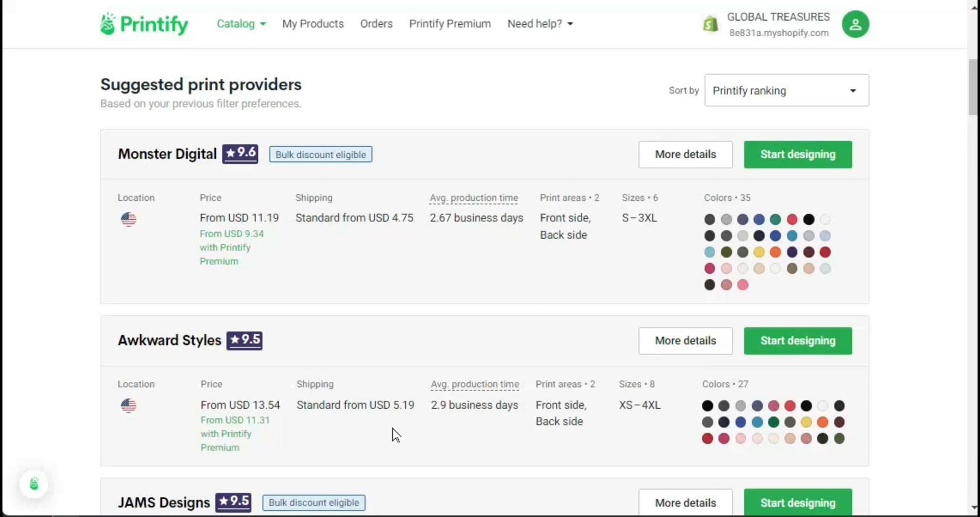
scroll(420, 428, down, 4)
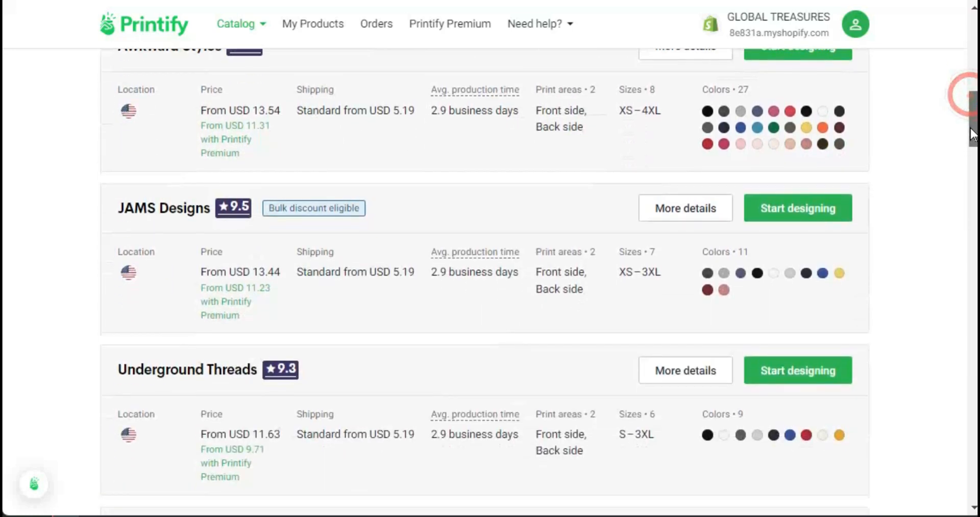
scroll(525, 232, down, 7)
scroll(485, 281, down, 15)
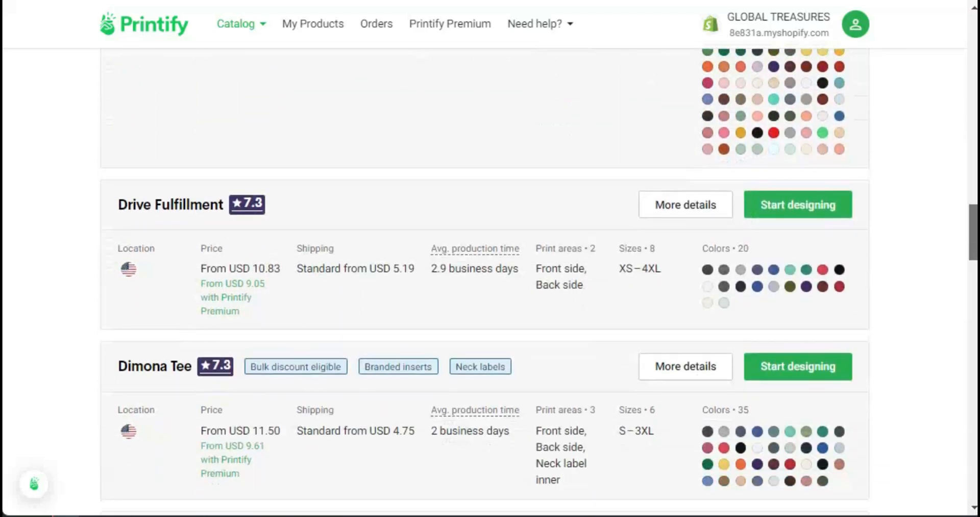
drag(974, 267, 969, 43)
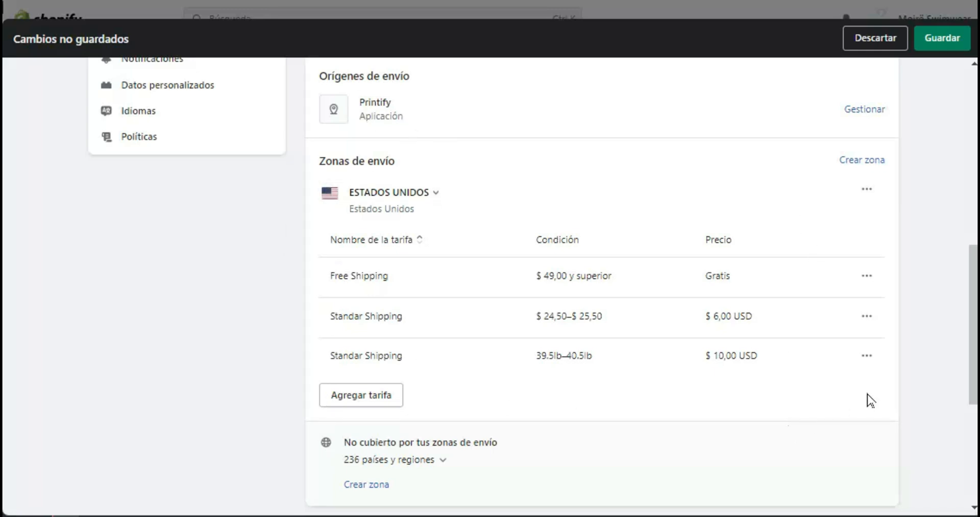
drag(975, 290, 966, 277)
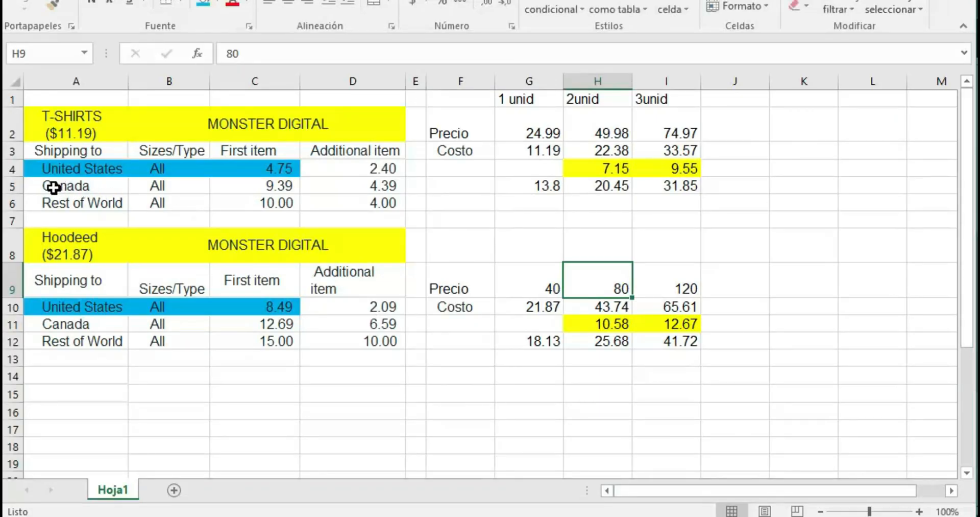
- Switch to the Excel sheet, shade the Canada rows A5:C5 and A11:C11 light orange, and review the T-shirt figures in G2:I5
click(47, 188)
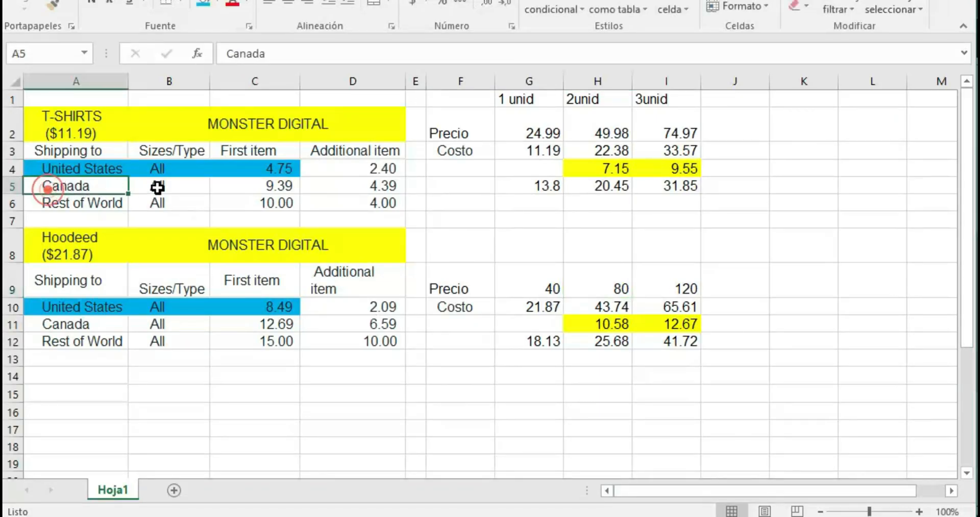
drag(157, 188, 255, 184)
click(215, 2)
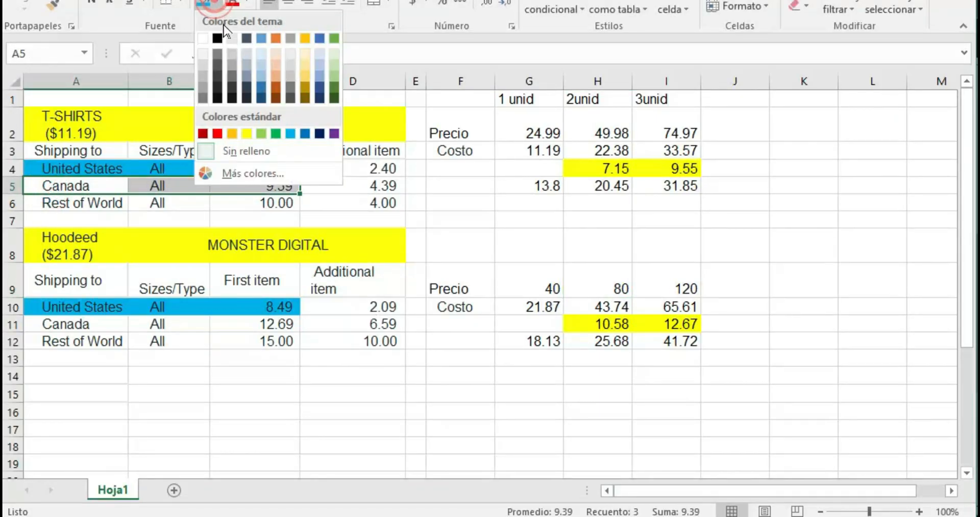
click(274, 75)
drag(66, 324, 265, 324)
key(F4)
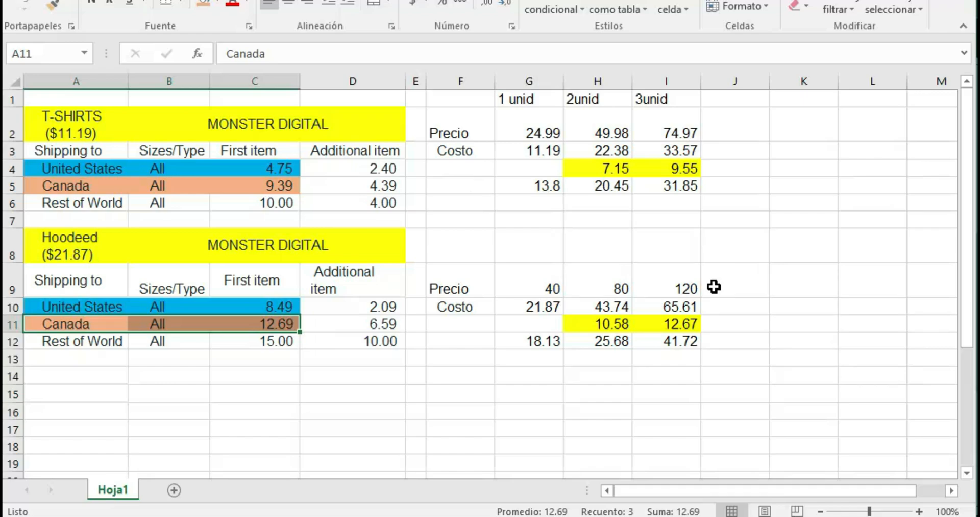
drag(529, 134, 665, 186)
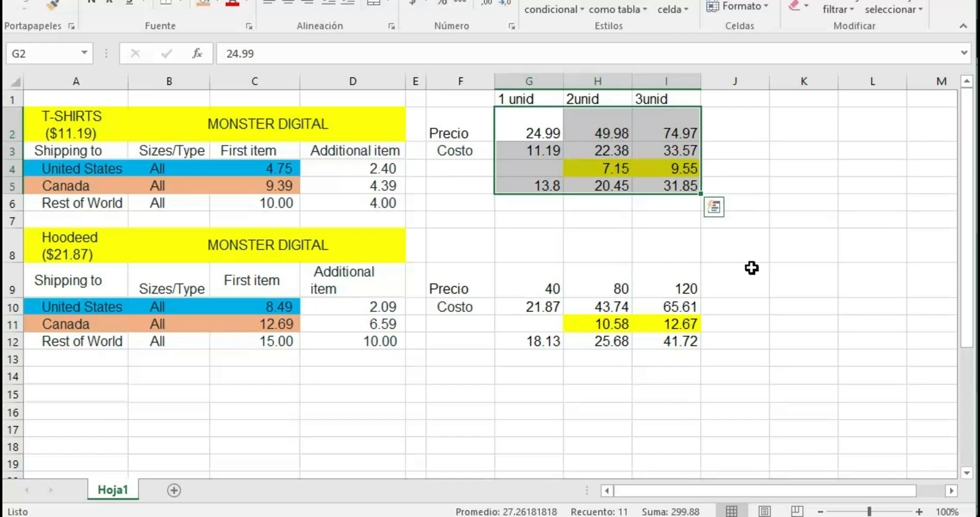
click(254, 185)
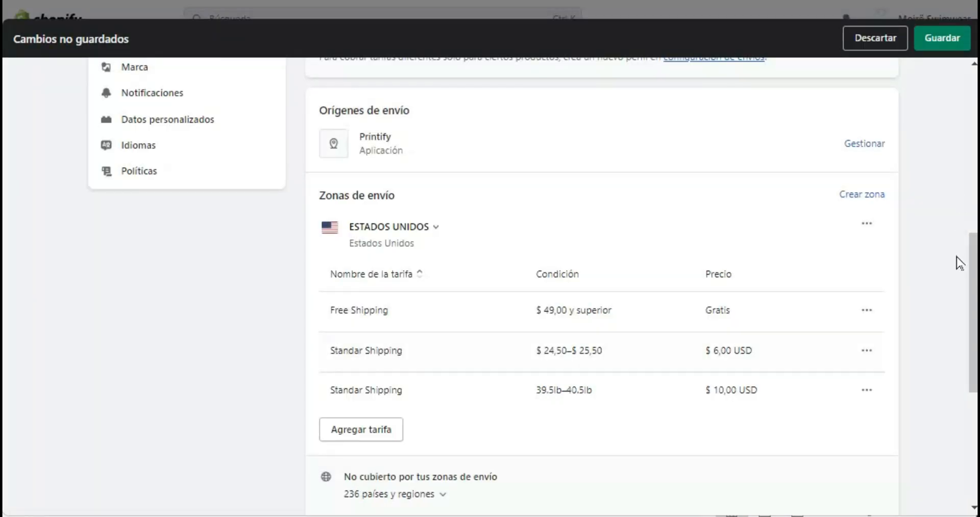
- Switch to Shopify's shipping profile and add rates for the Printful location, using the same rates as Printify
drag(972, 278, 972, 387)
click(855, 369)
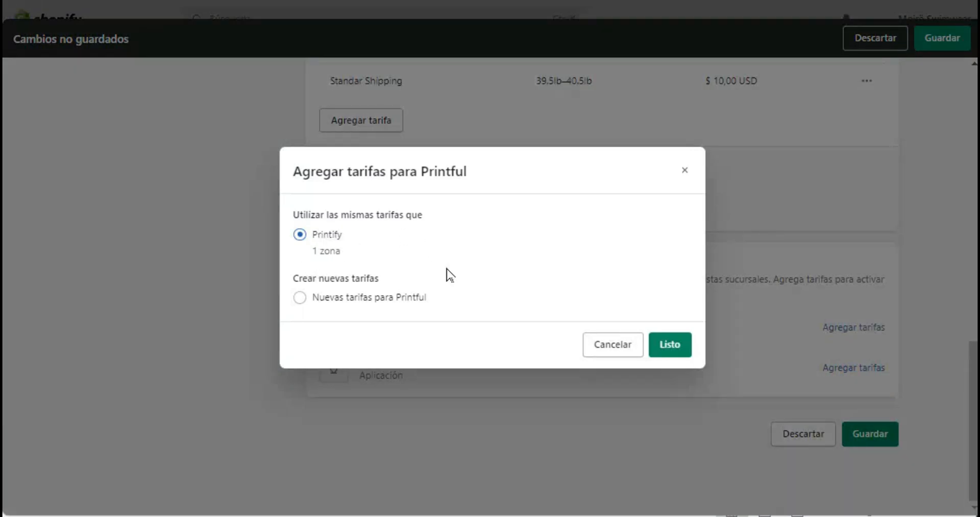
click(669, 347)
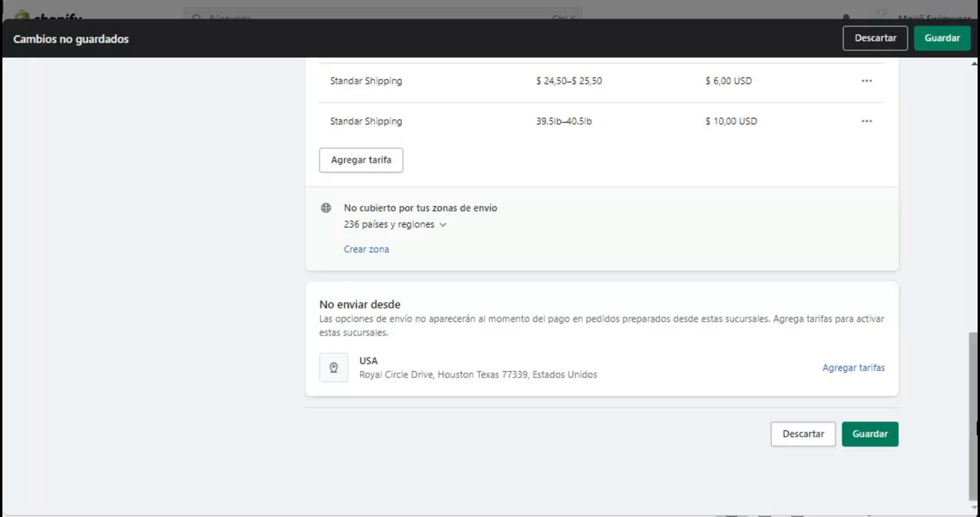
- Review the general profile's shipping origins and United States rates, save the profile and close the settings
drag(977, 428, 977, 424)
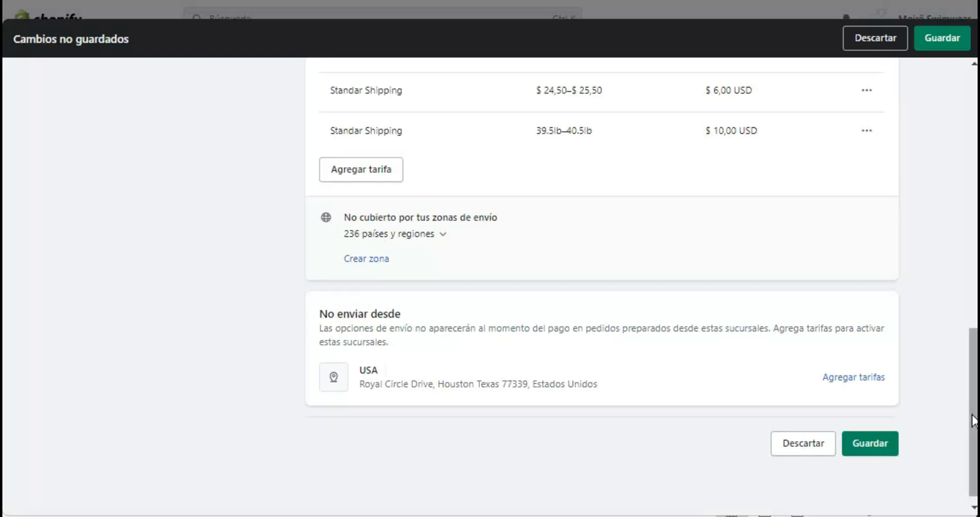
scroll(964, 327, up, 5)
scroll(965, 321, down, 2)
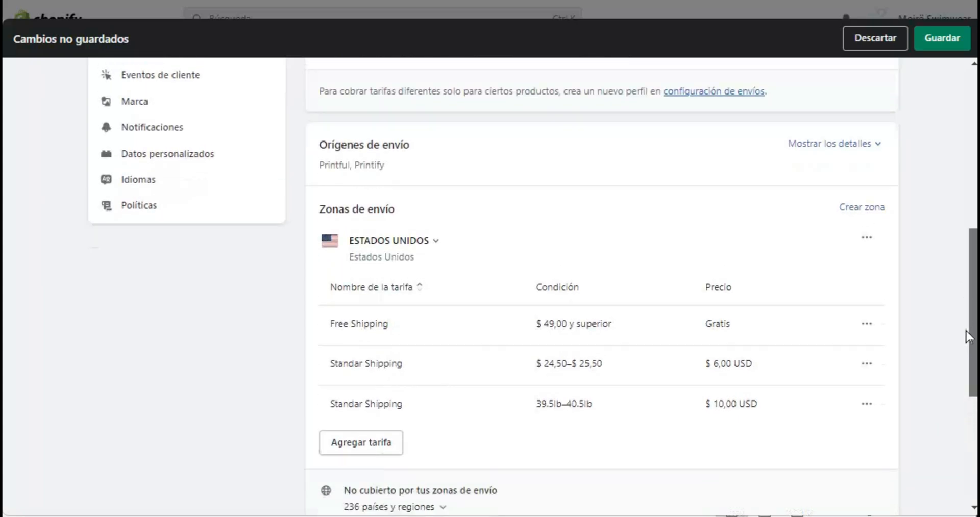
scroll(947, 250, up, 2)
scroll(945, 197, up, 7)
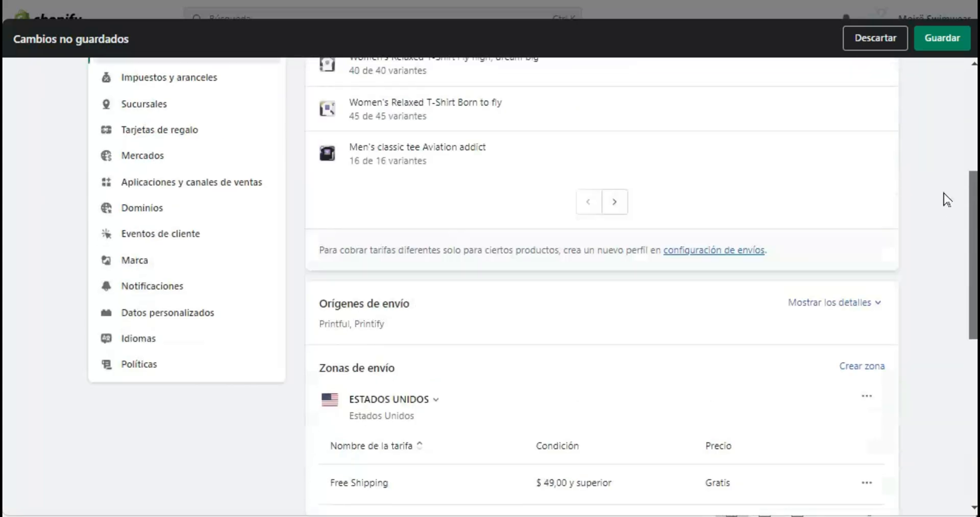
scroll(970, 287, down, 8)
scroll(973, 317, down, 2)
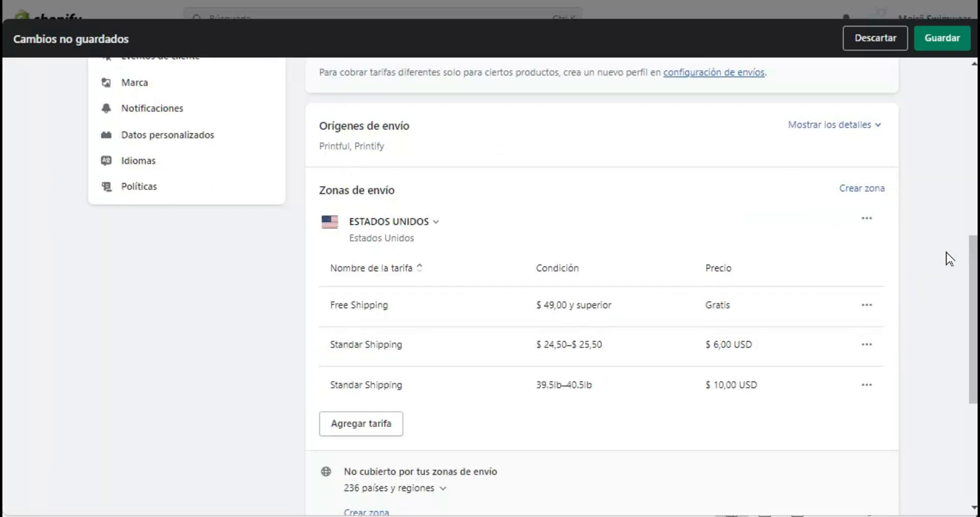
drag(969, 304, 968, 132)
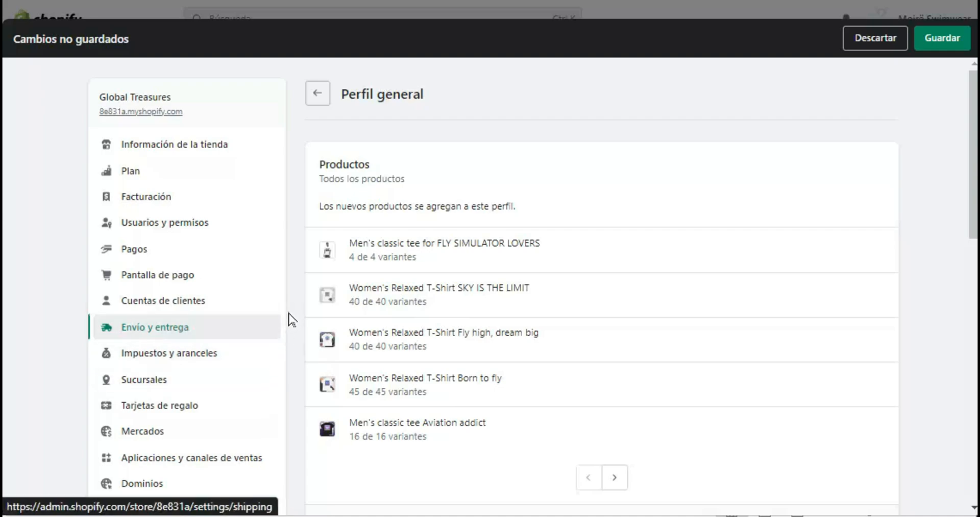
scroll(269, 410, down, 7)
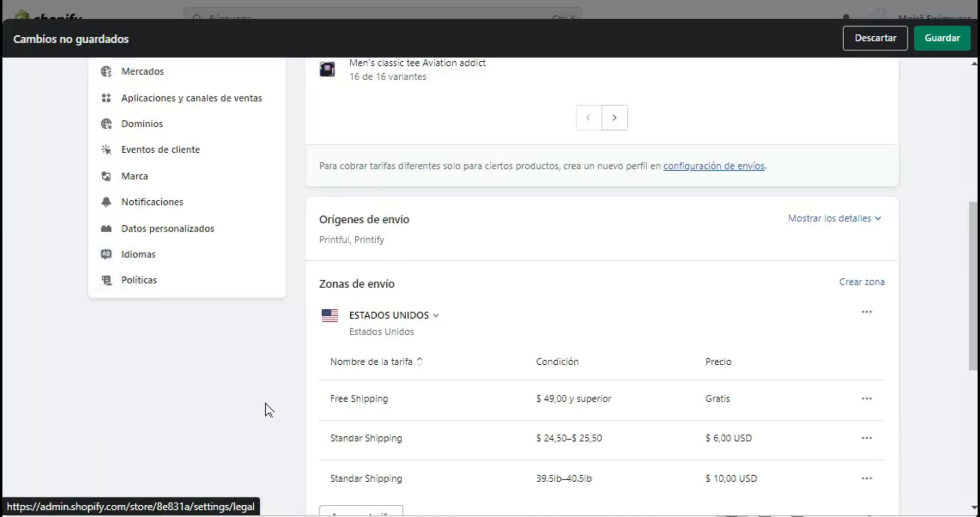
click(937, 51)
click(956, 41)
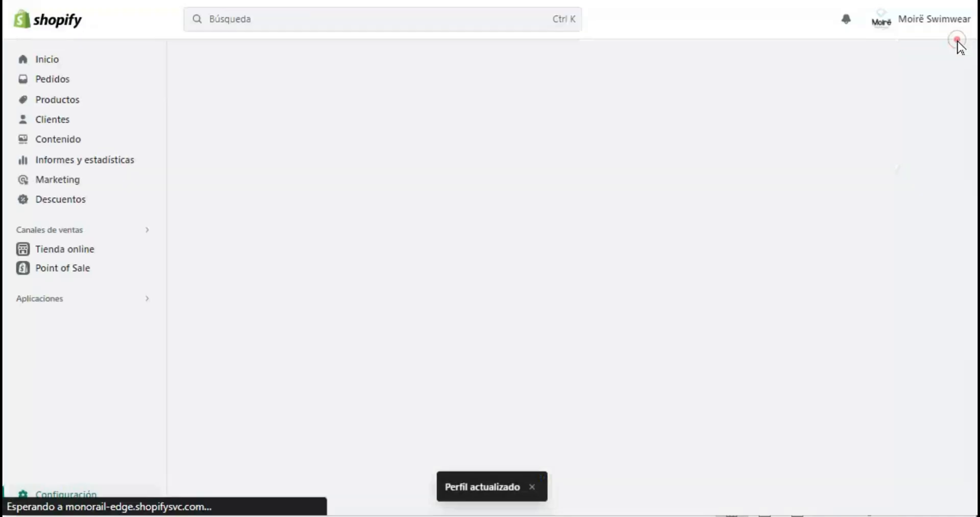
- Go to the Shopify App Store from the apps and sales channels settings and search for "print on demand"
click(33, 406)
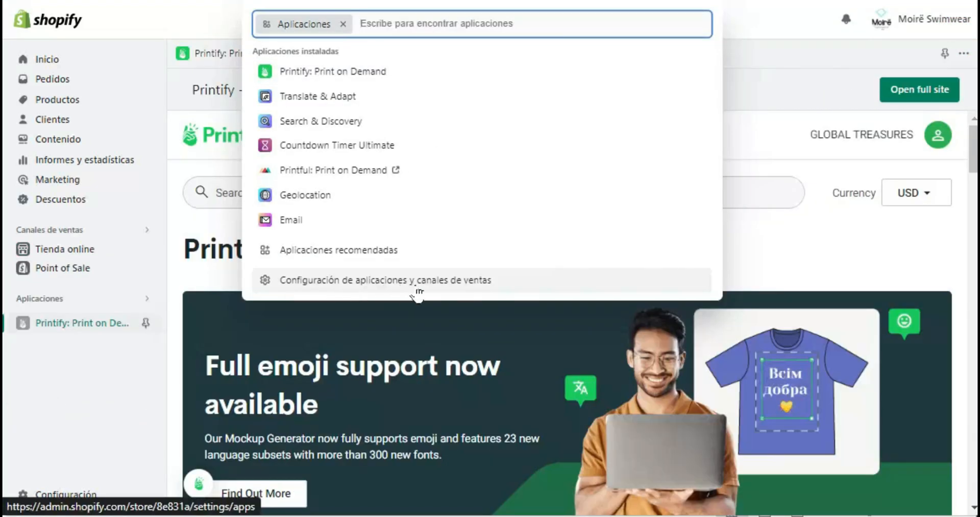
click(416, 288)
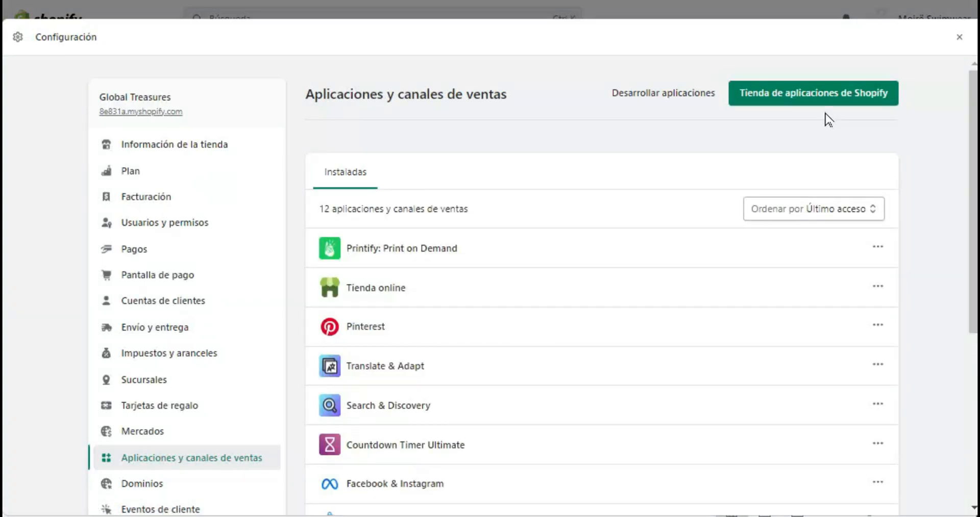
click(819, 93)
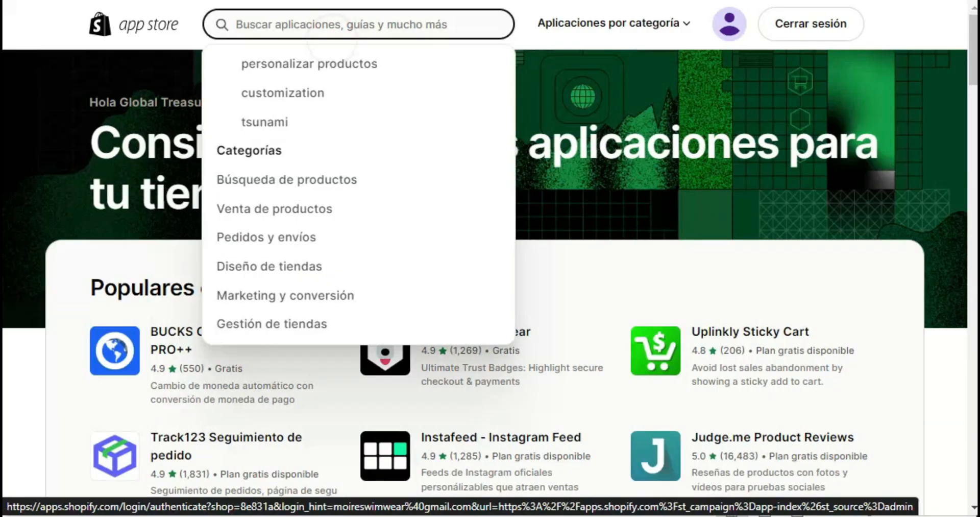
text(print on)
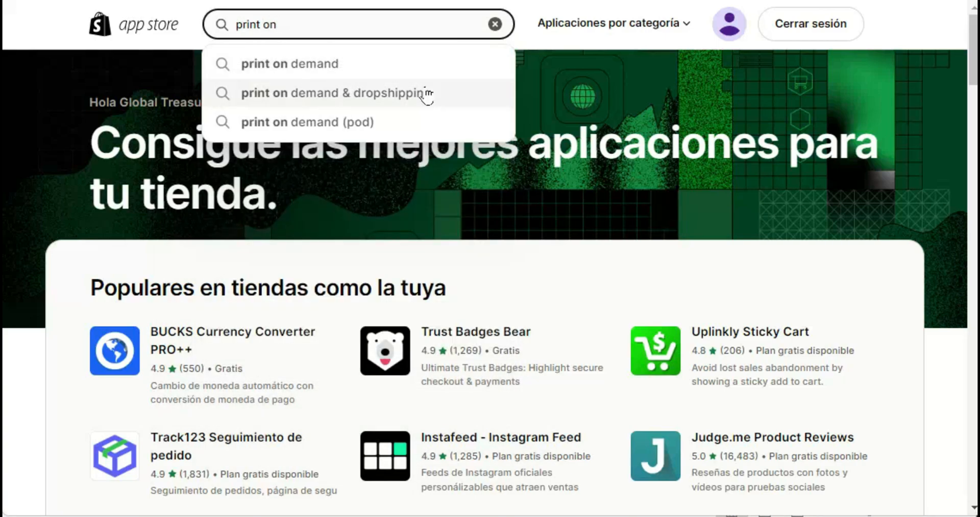
click(323, 70)
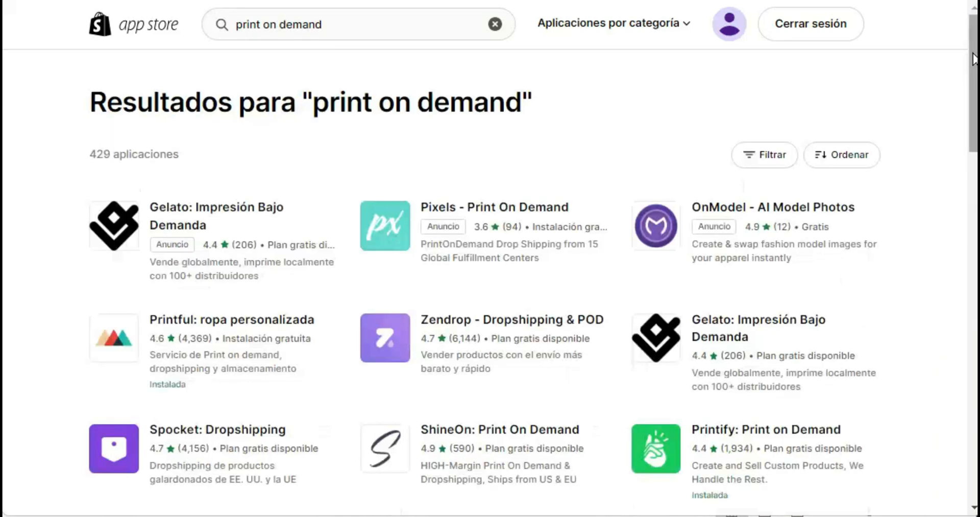
- Browse the first page of print on demand apps, comparing ratings and pricing, and continue to page 2
scroll(963, 389, down, 4)
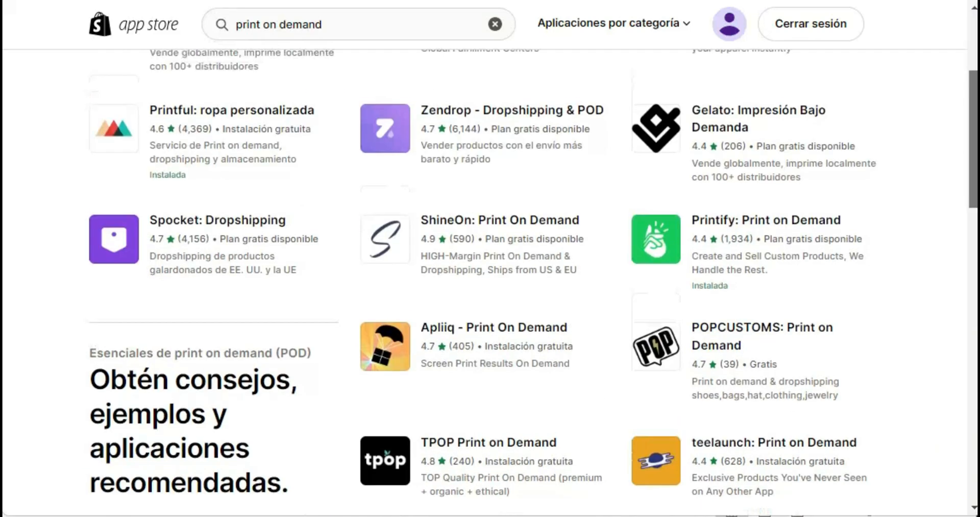
scroll(534, 283, up, 1)
scroll(534, 282, down, 5)
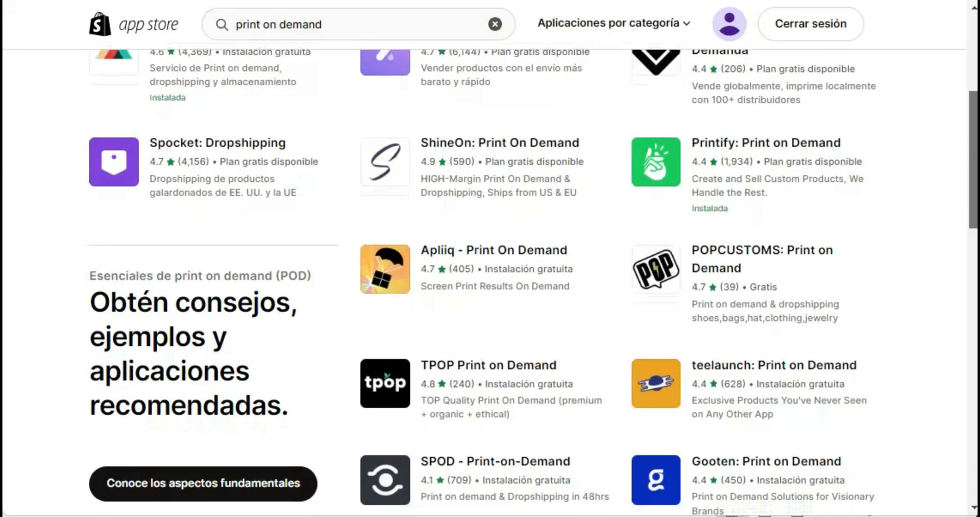
scroll(534, 282, down, 5)
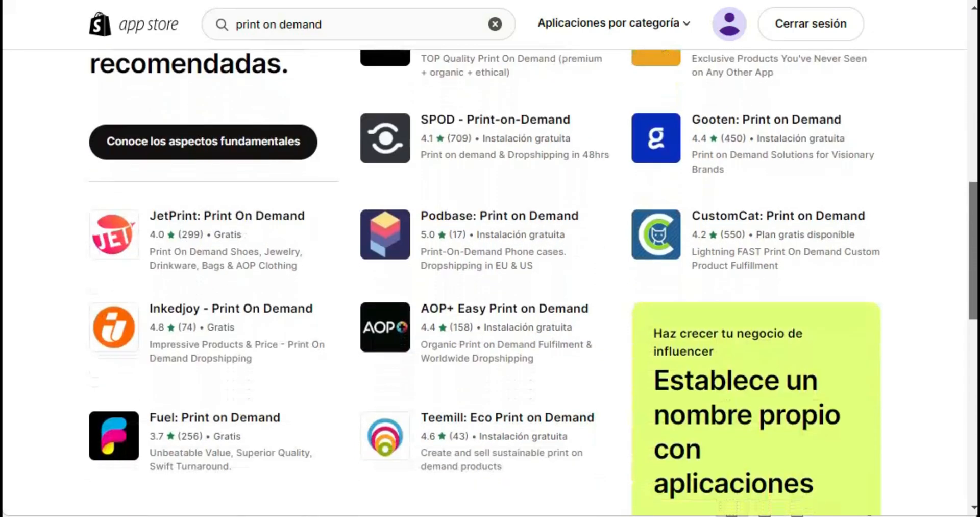
scroll(534, 282, down, 3)
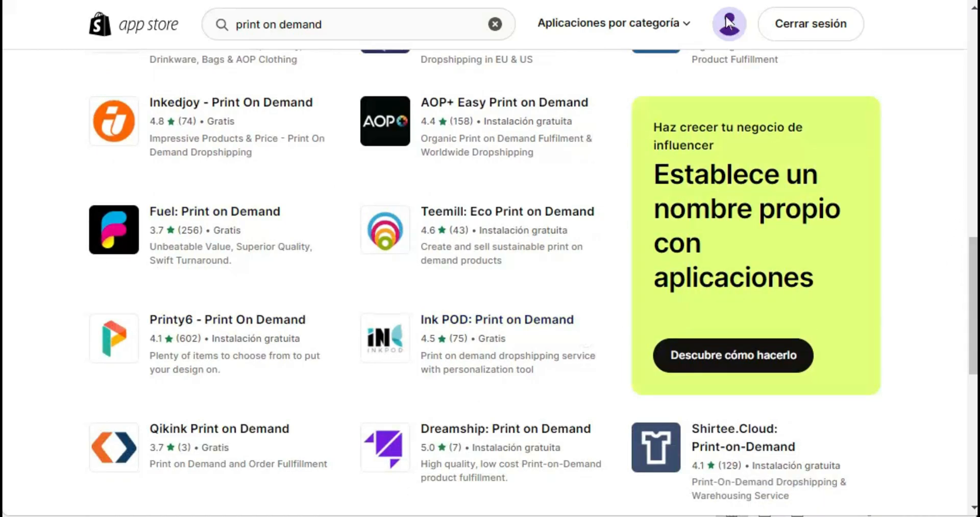
drag(976, 274, 975, 61)
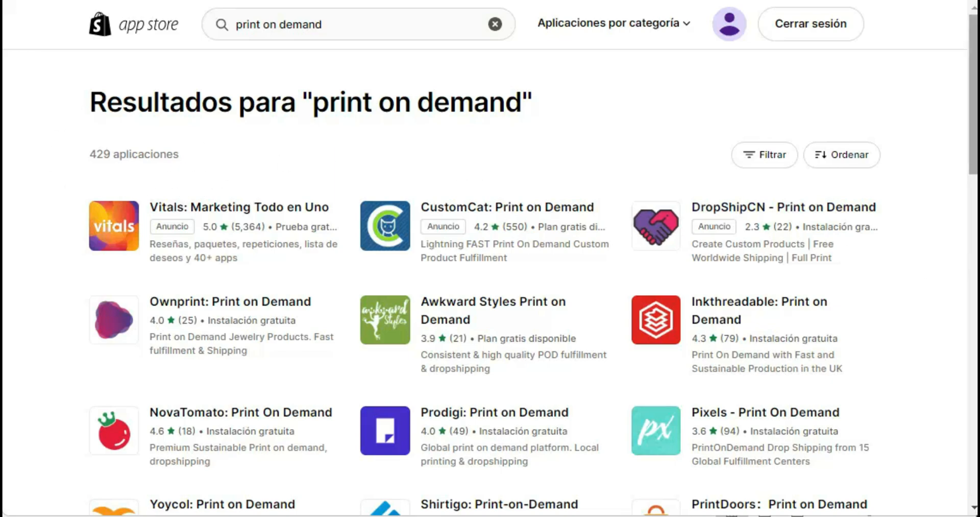
- Examine the apps on the second page of print on demand results, including their ratings, pricing and descriptions
scroll(534, 280, down, 8)
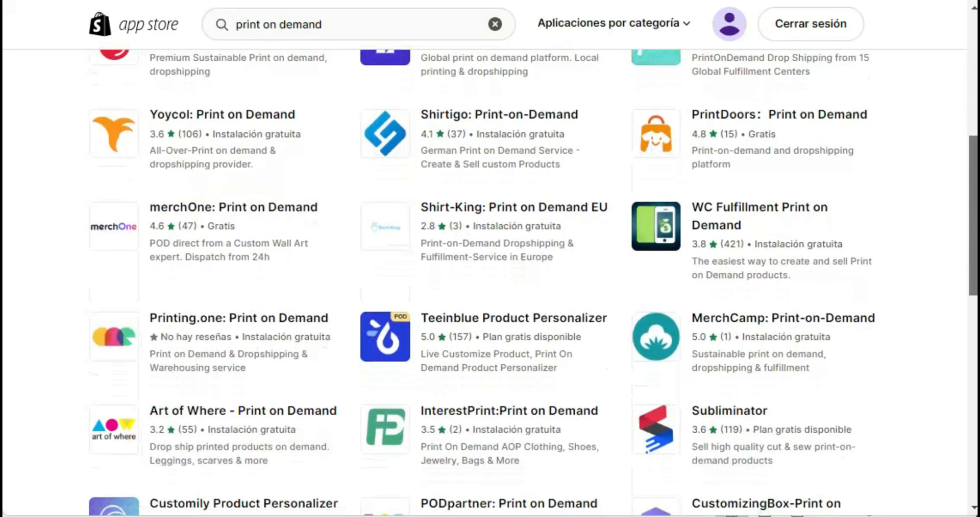
scroll(533, 281, down, 1)
scroll(533, 275, down, 5)
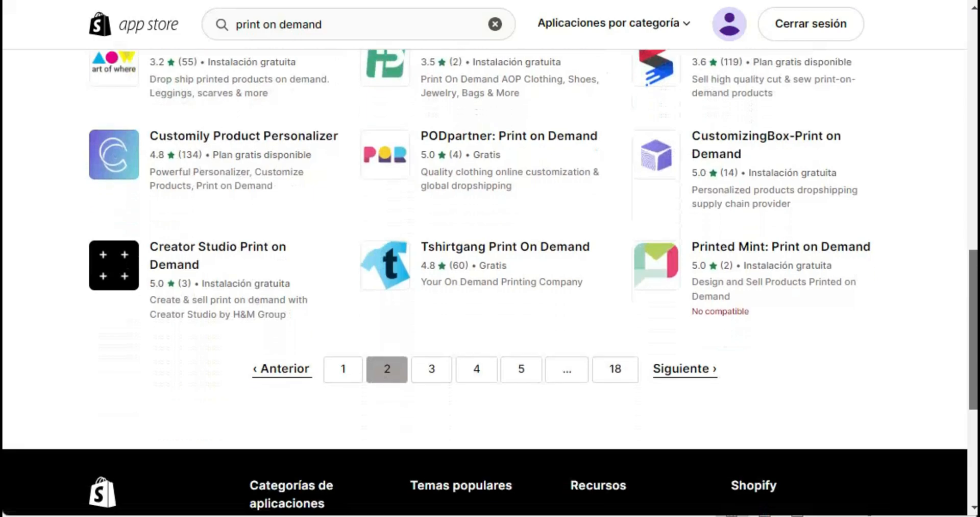
drag(973, 329, 973, 336)
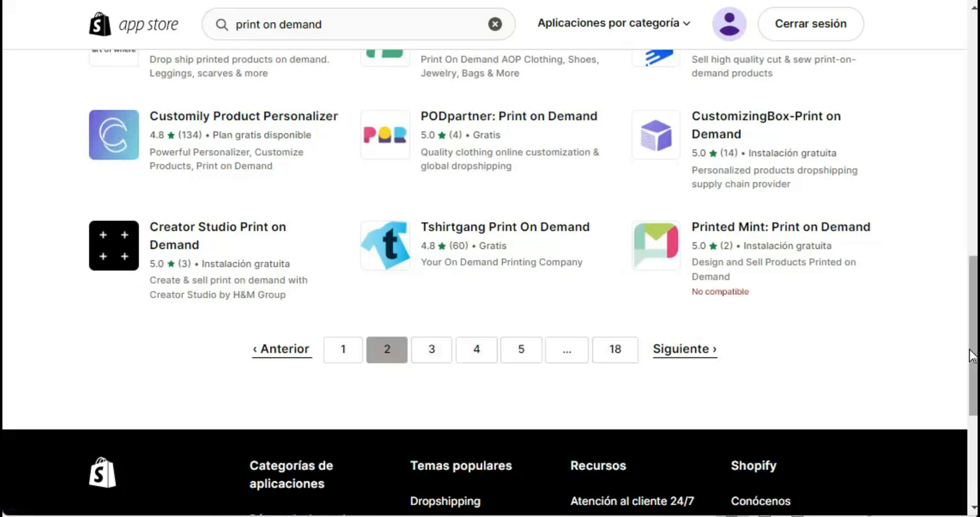
drag(974, 367, 945, 164)
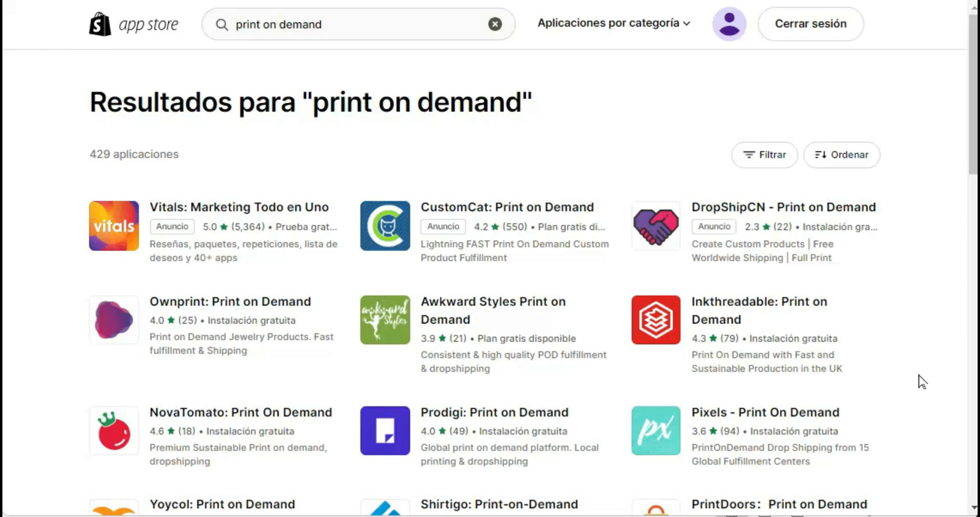
scroll(922, 380, down, 2)
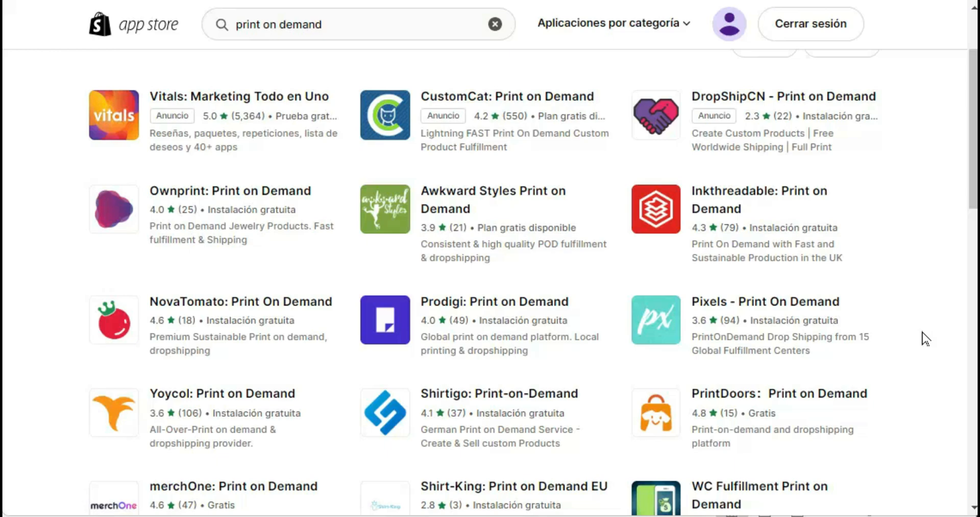
click(970, 264)
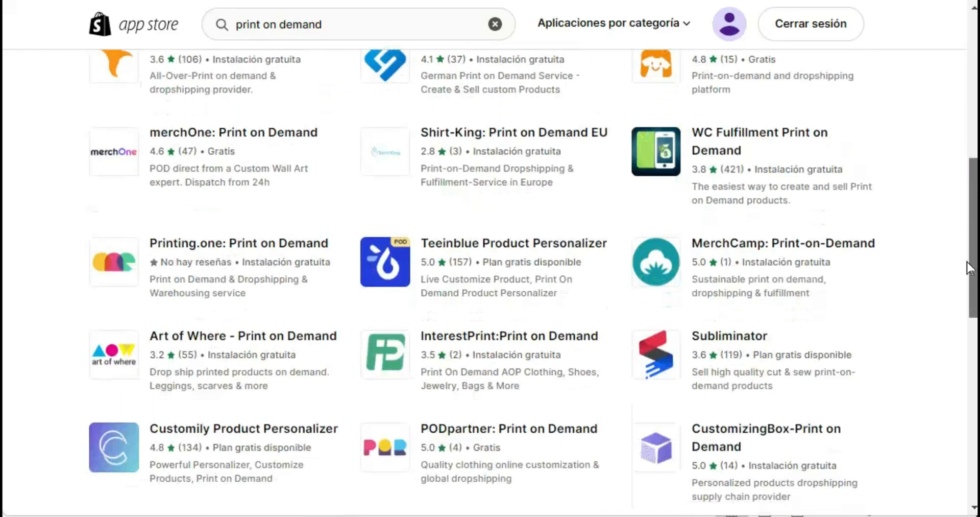
scroll(970, 268, down, 1)
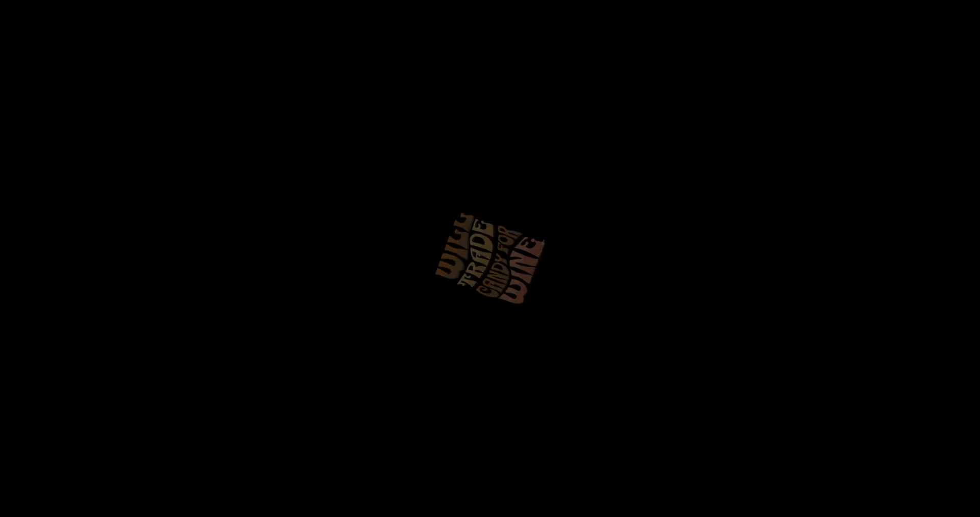